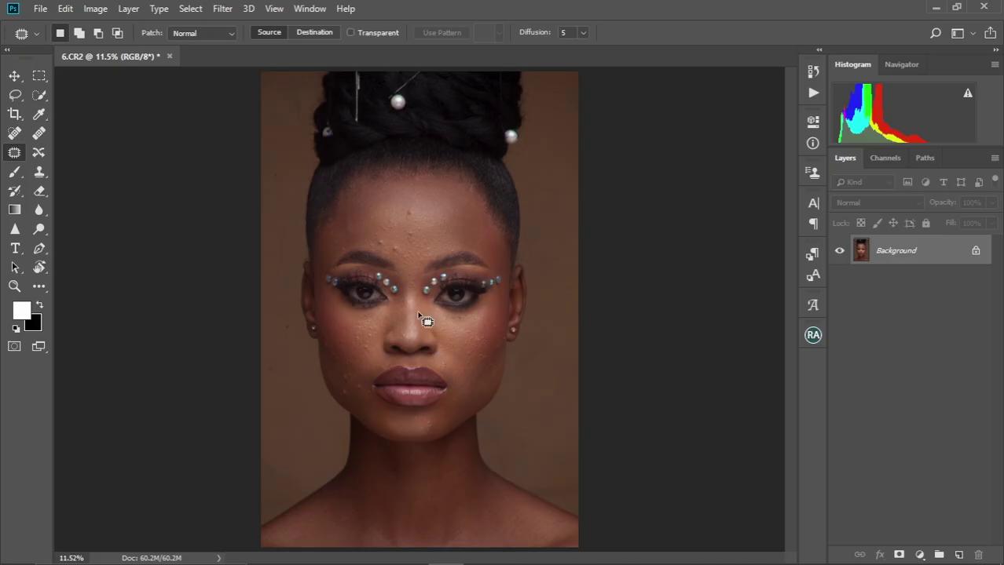
# - Examine the portrait's skin at several magnifications, focusing on bumps across the forehead, nose and cheeks
pyautogui.scroll(4, 428, 318)
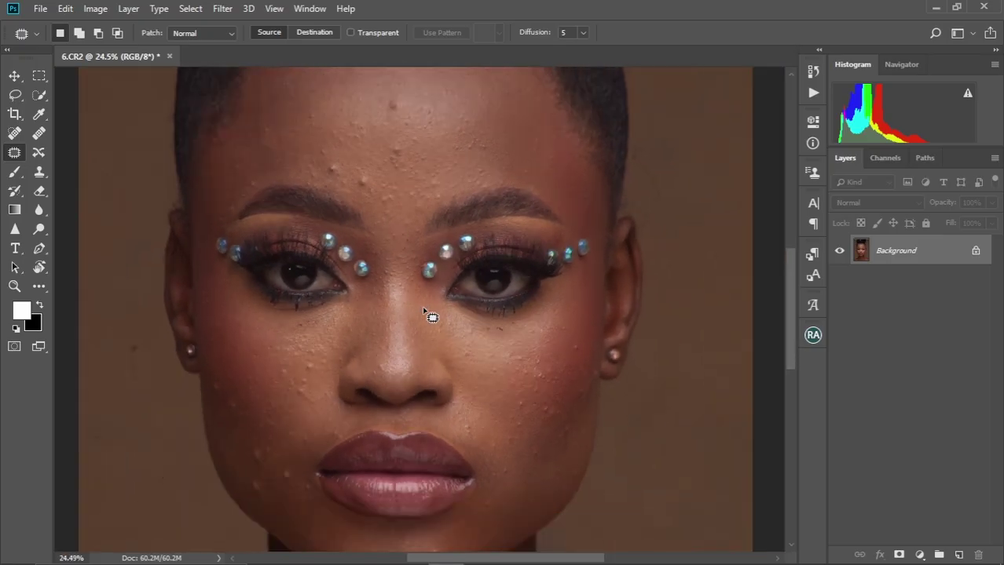
pyautogui.scroll(-3, 428, 317)
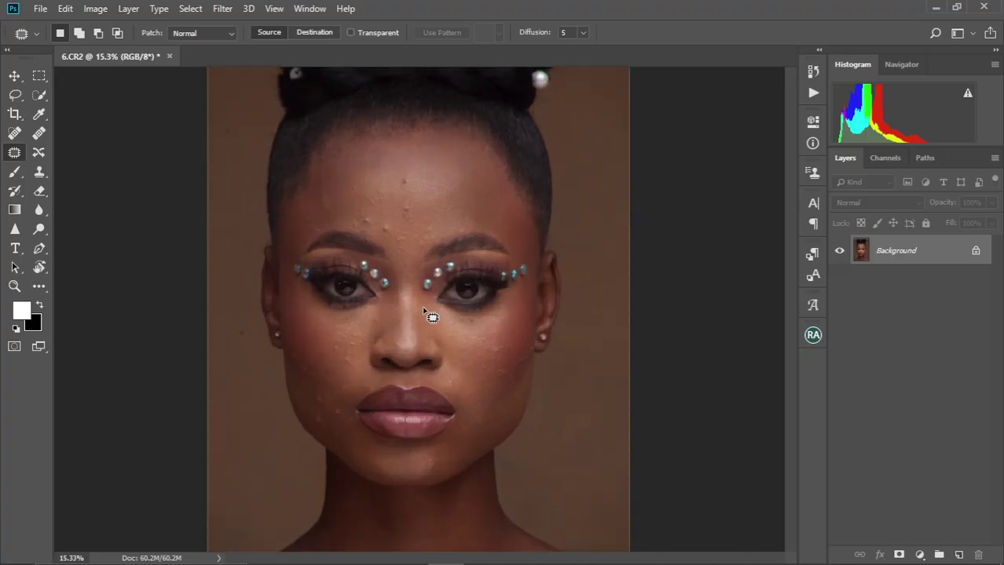
pyautogui.scroll(3, 432, 316)
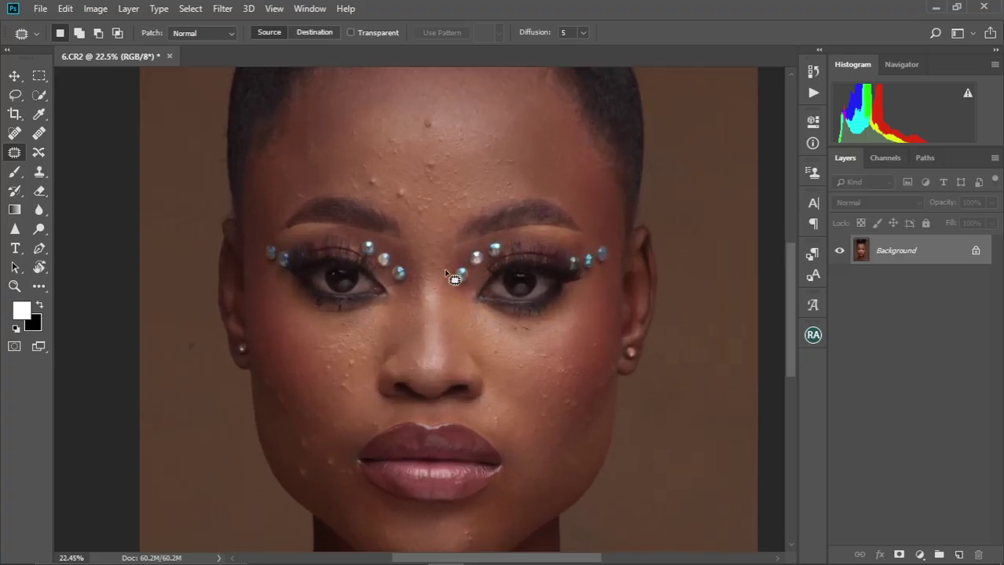
pyautogui.scroll(2, 445, 273)
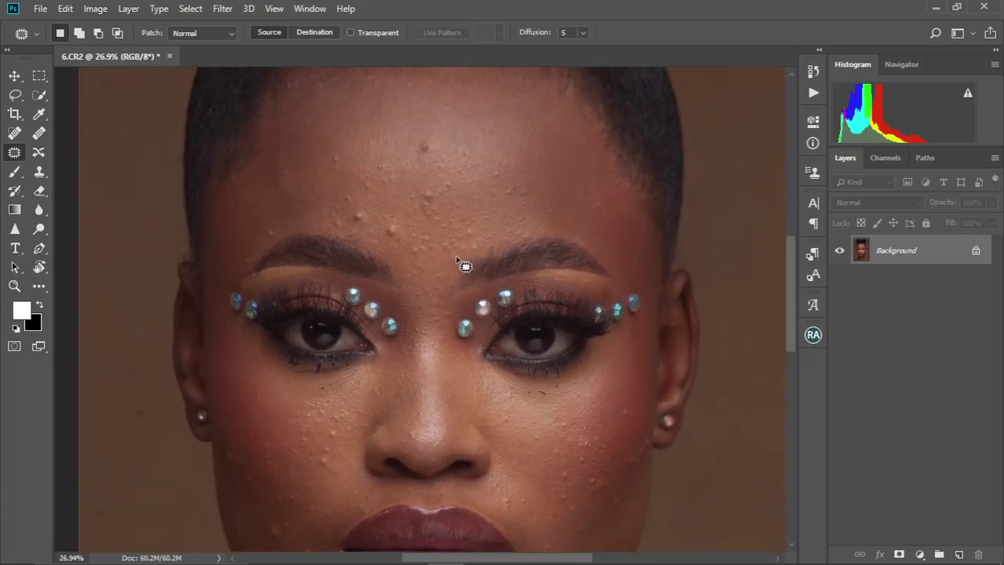
pyautogui.scroll(-3, 440, 283)
pyautogui.scroll(2, 440, 283)
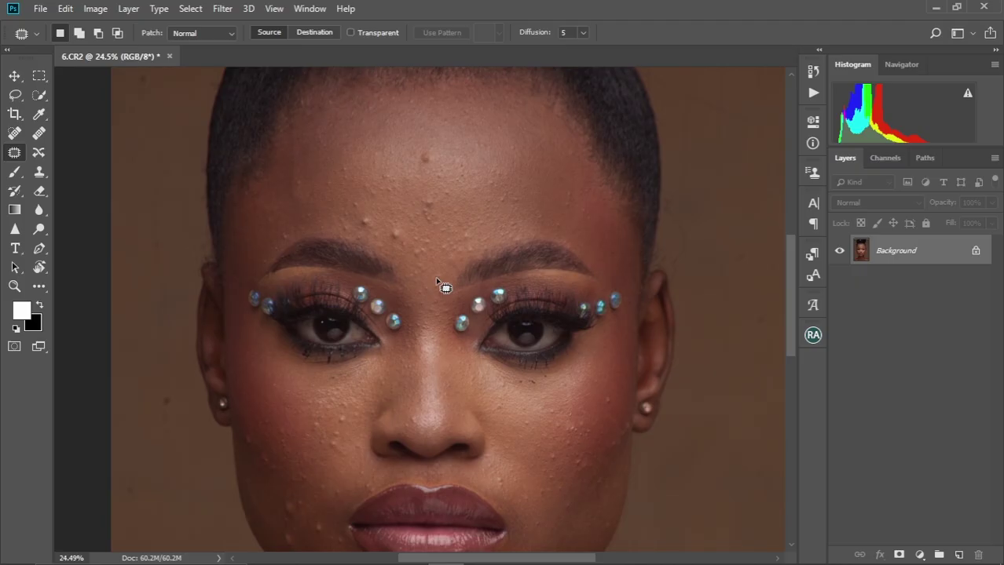
pyautogui.scroll(-2, 439, 283)
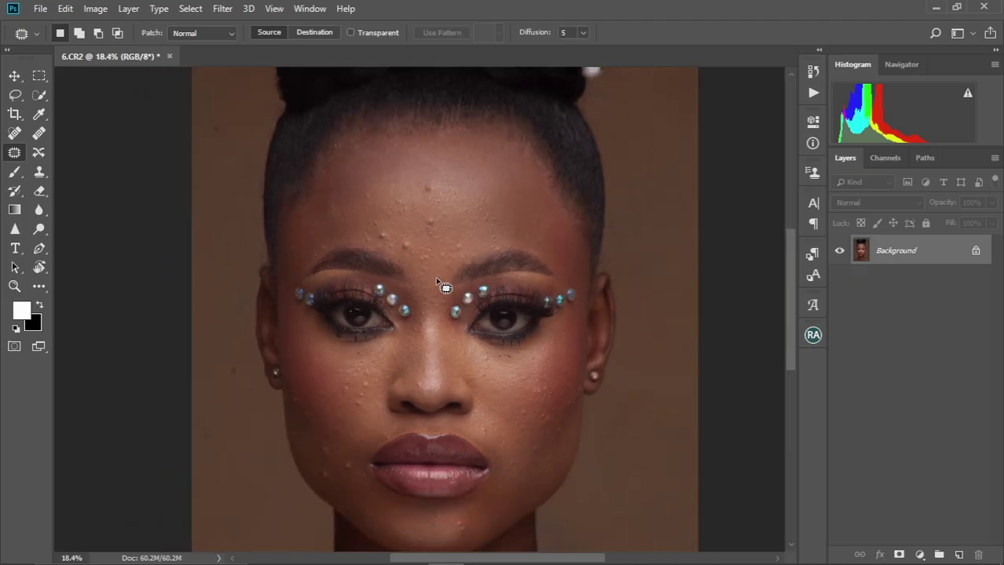
pyautogui.scroll(1, 447, 306)
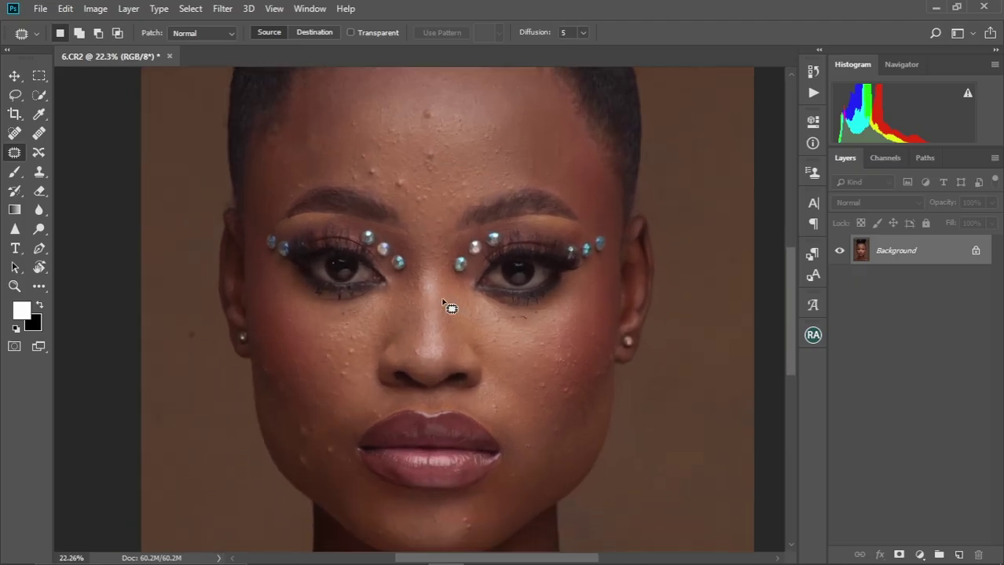
pyautogui.scroll(-1, 447, 305)
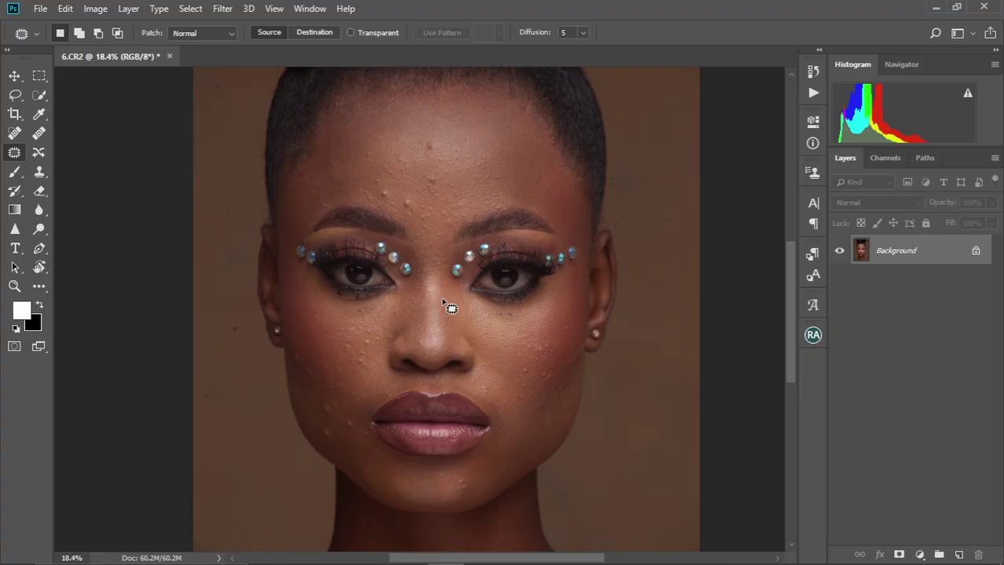
pyautogui.scroll(-2, 442, 305)
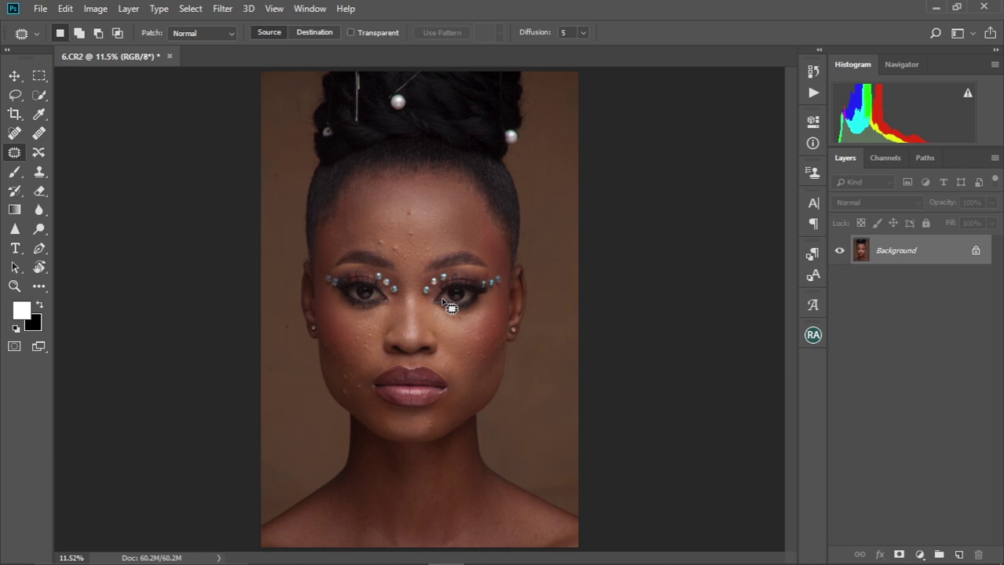
# - Inspect the face up close from the forehead down to the cheeks, mouth and chin for blemishes to retouch
pyautogui.scroll(3, 444, 303)
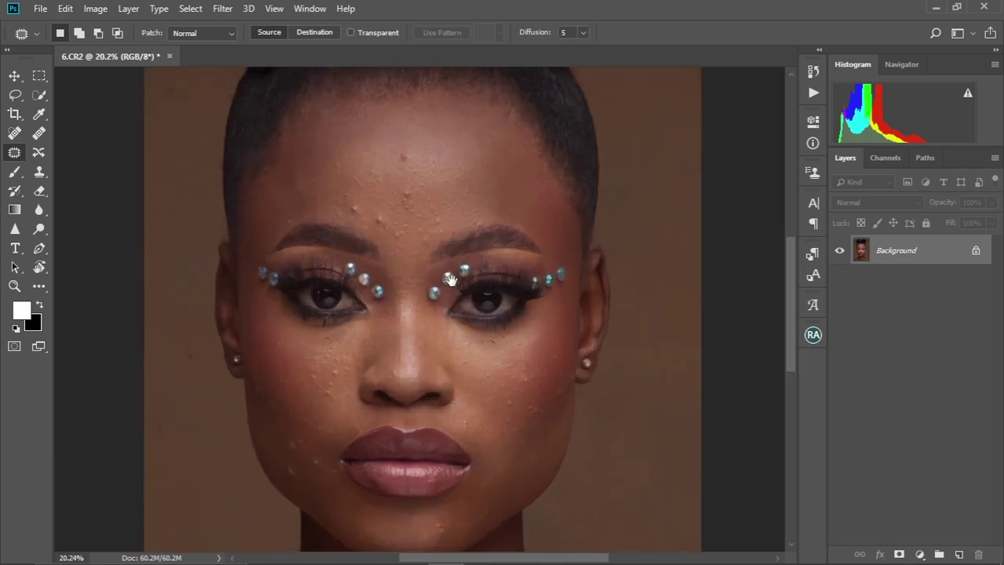
pyautogui.scroll(2, 453, 267)
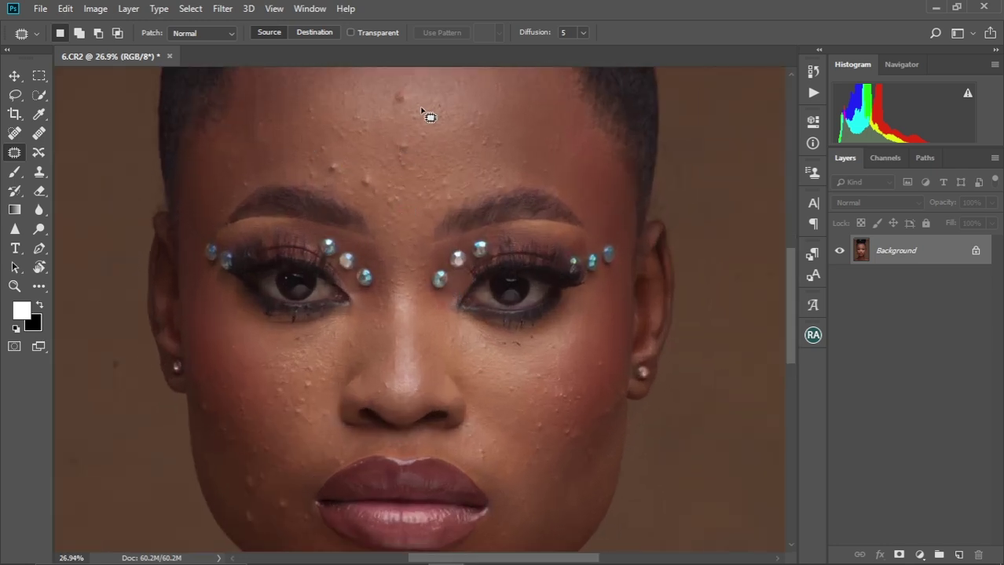
pyautogui.moveTo(394, 297); pyautogui.dragTo(419, 219)
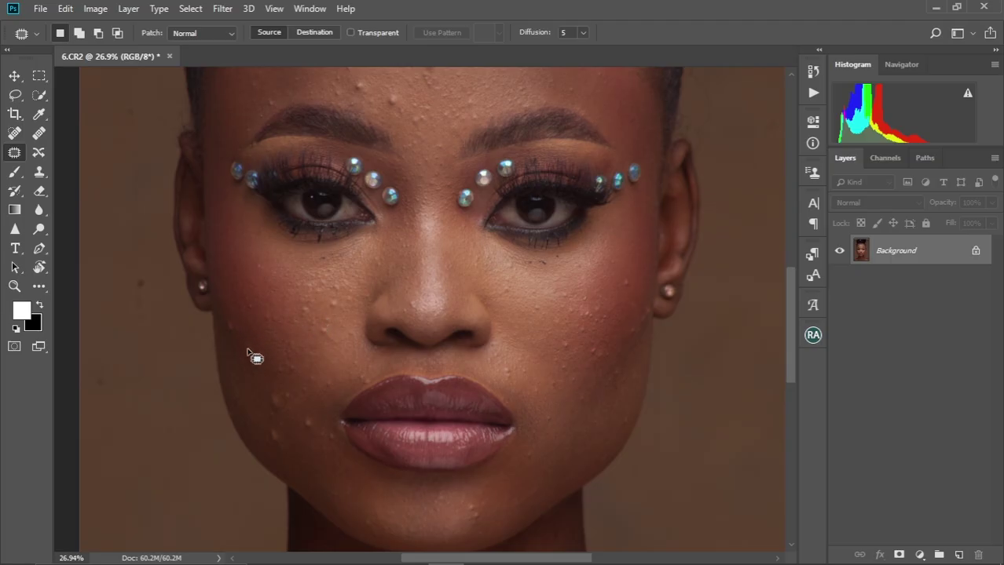
pyautogui.moveTo(381, 381); pyautogui.dragTo(343, 308)
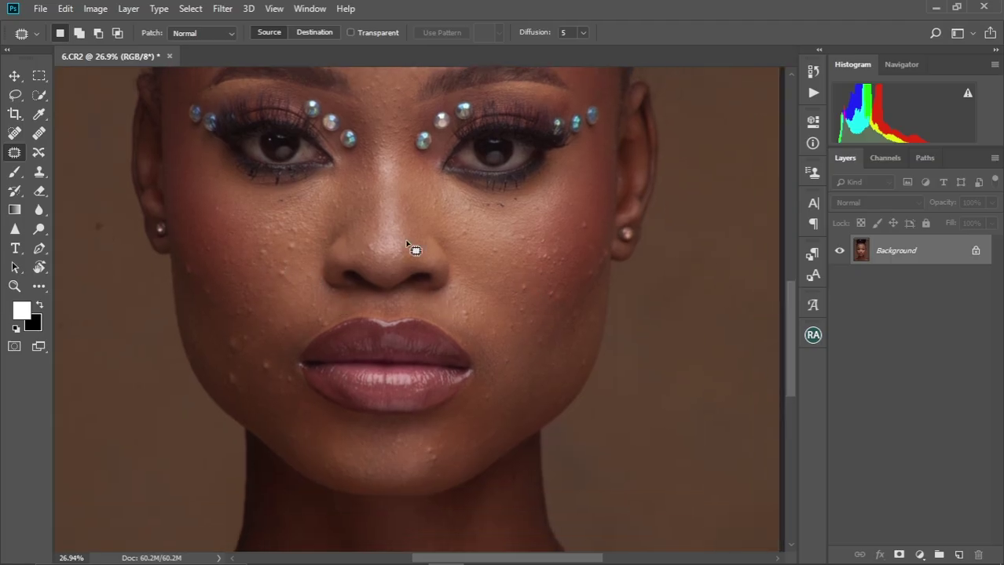
pyautogui.moveTo(402, 188); pyautogui.dragTo(438, 244)
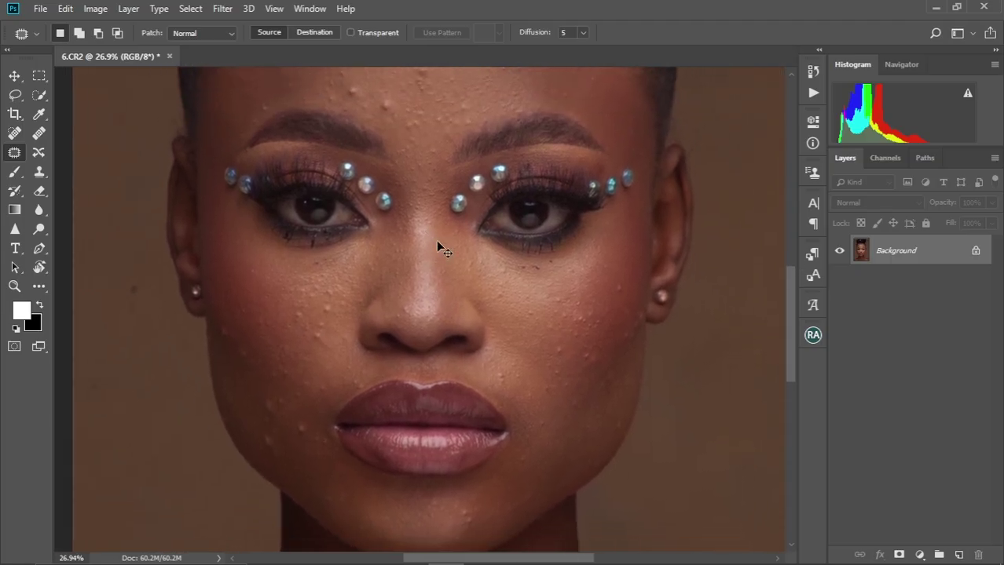
pyautogui.hotkey('ctrl', '0')
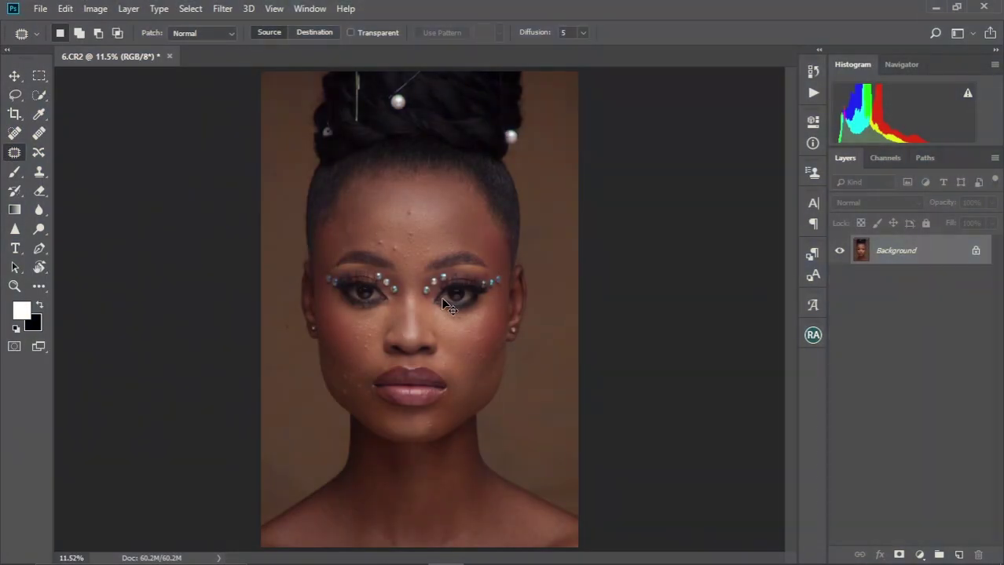
pyautogui.scroll(4, 452, 308)
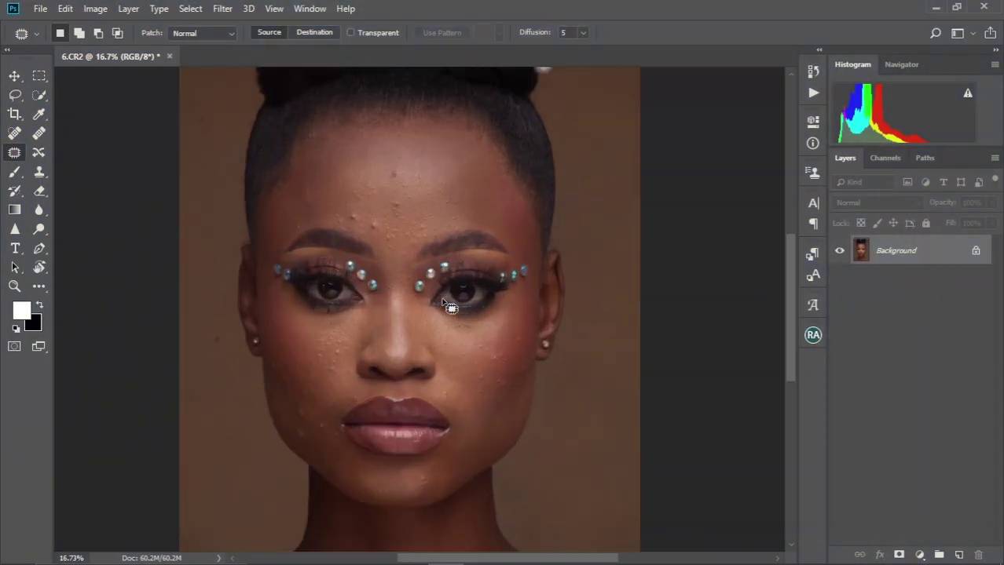
pyautogui.scroll(1, 454, 270)
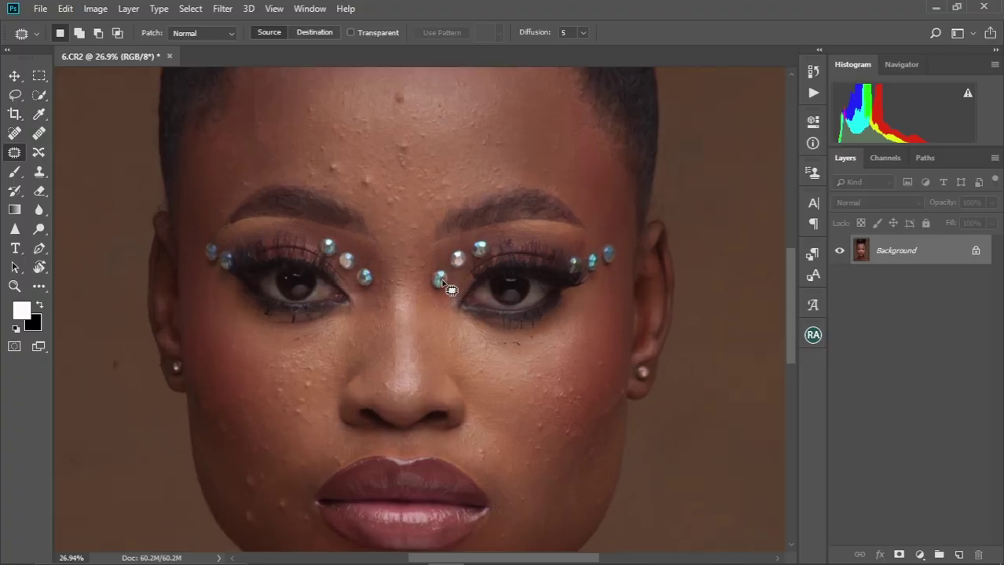
pyautogui.moveTo(391, 300); pyautogui.dragTo(418, 220)
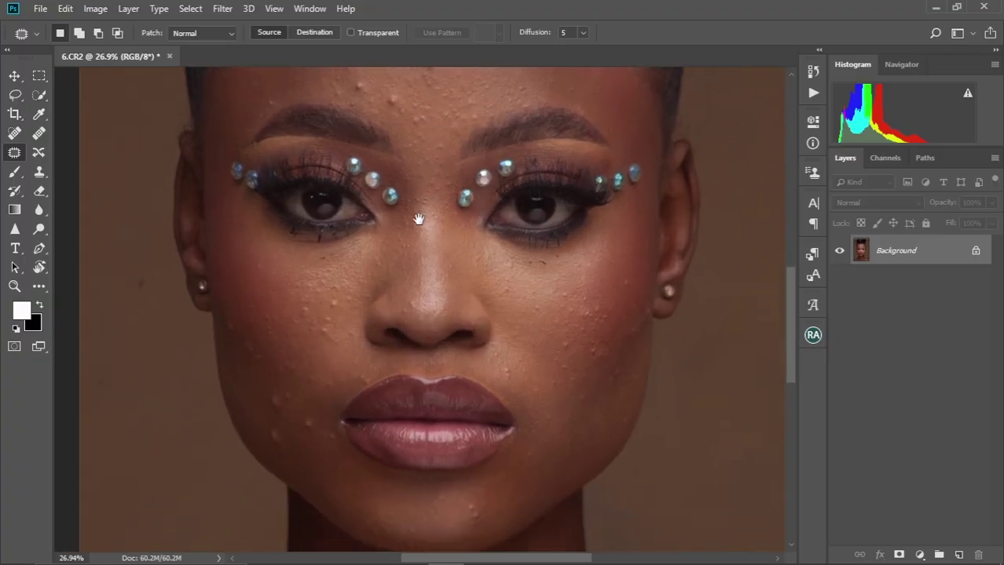
pyautogui.moveTo(387, 365); pyautogui.dragTo(343, 308)
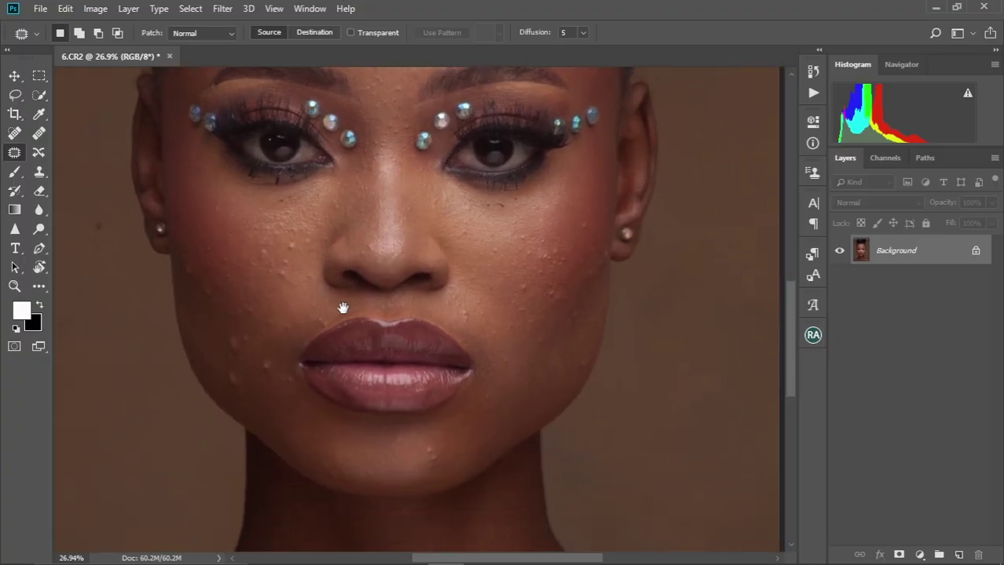
pyautogui.moveTo(397, 229); pyautogui.dragTo(453, 289)
pyautogui.moveTo(454, 230); pyautogui.dragTo(437, 244)
pyautogui.hotkey('ctrl', '0')
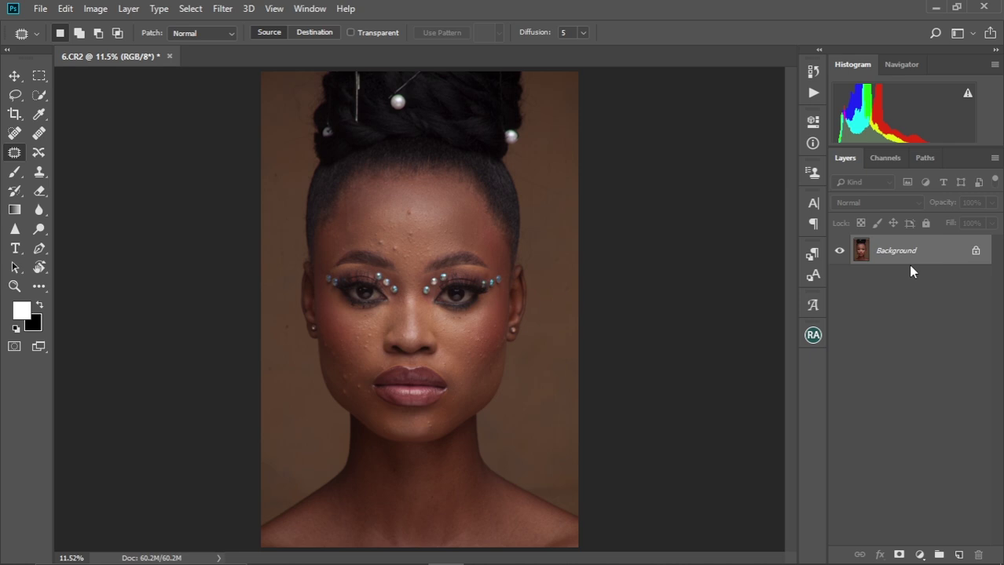
# - Duplicate the Background layer as a separate working copy for retouching
pyautogui.hotkey('ctrl', '+')
pyautogui.hotkey('ctrl', '+')
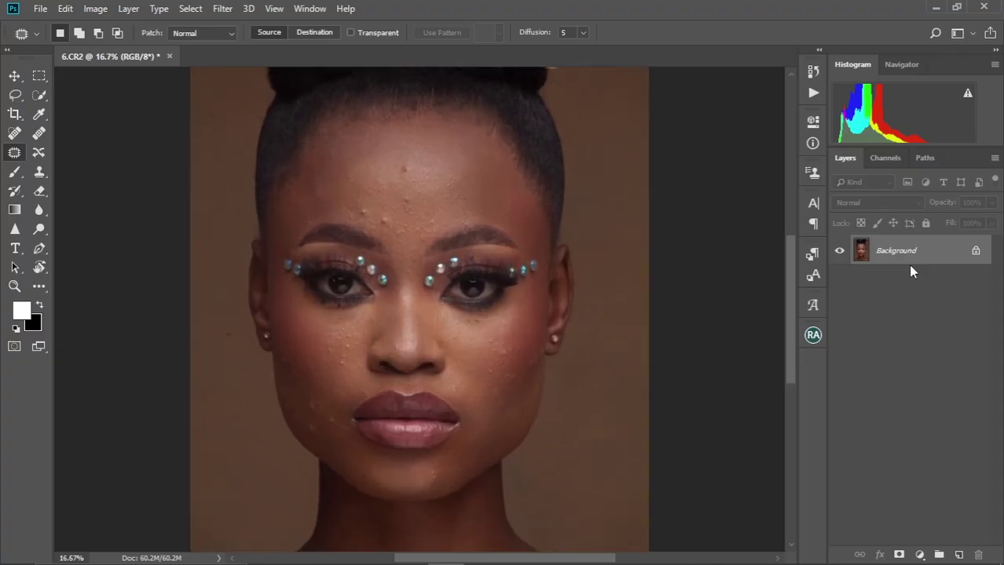
pyautogui.hotkey('ctrl', '-')
pyautogui.hotkey('ctrl', 'j')
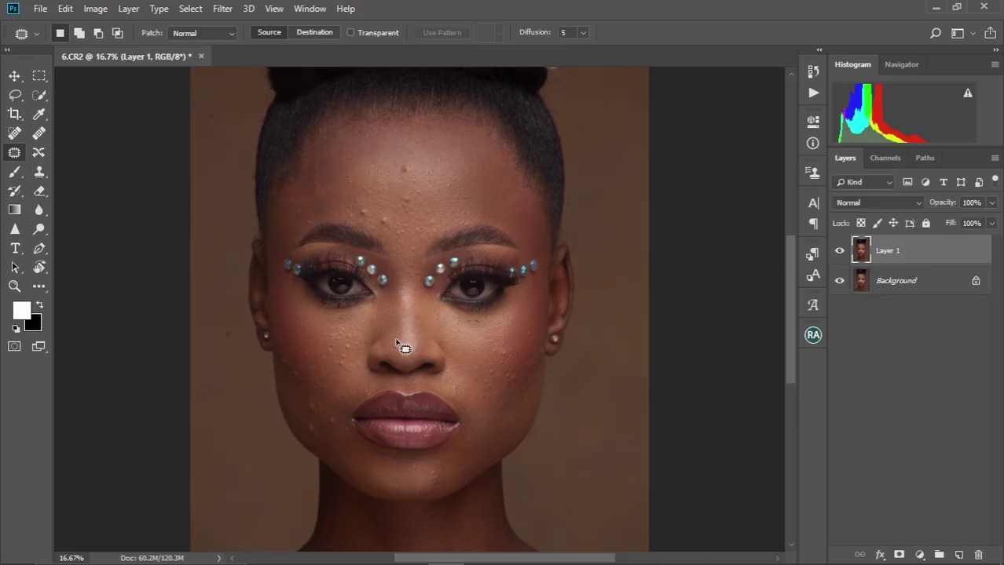
# - Patch out the small dark spot on the brown backdrop beside the ear at the photo's left, using nearby clean backdrop
pyautogui.scroll(5, 410, 341)
pyautogui.scroll(-2, 412, 341)
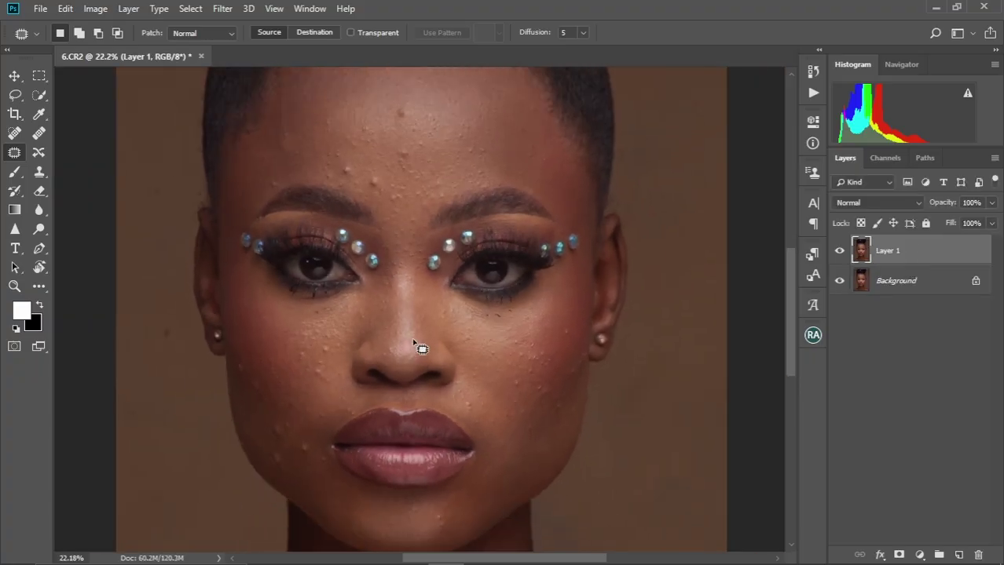
pyautogui.moveTo(412, 341); pyautogui.dragTo(434, 320)
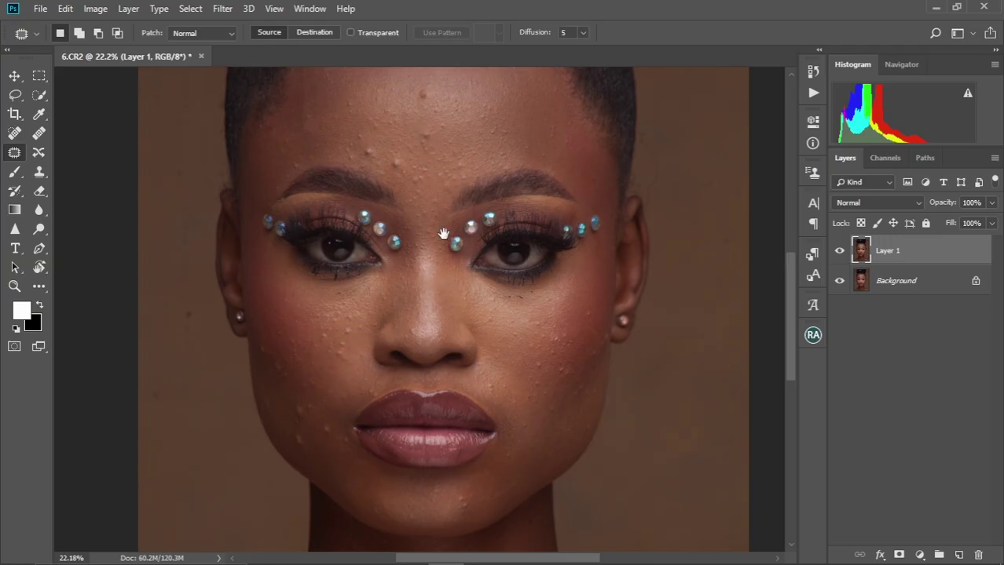
pyautogui.moveTo(444, 234); pyautogui.dragTo(445, 269)
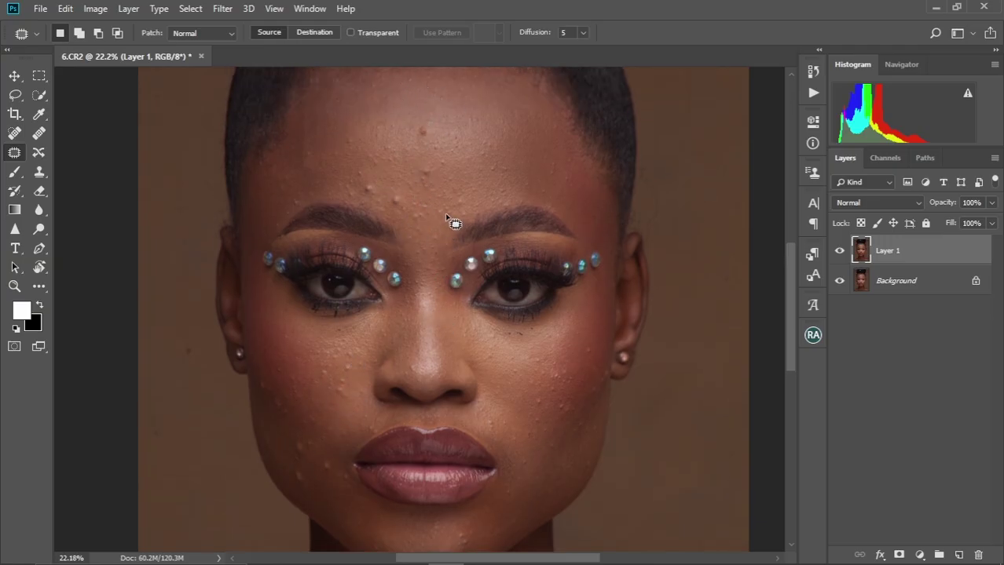
pyautogui.moveTo(452, 179); pyautogui.dragTo(447, 199)
pyautogui.moveTo(431, 260); pyautogui.dragTo(435, 197)
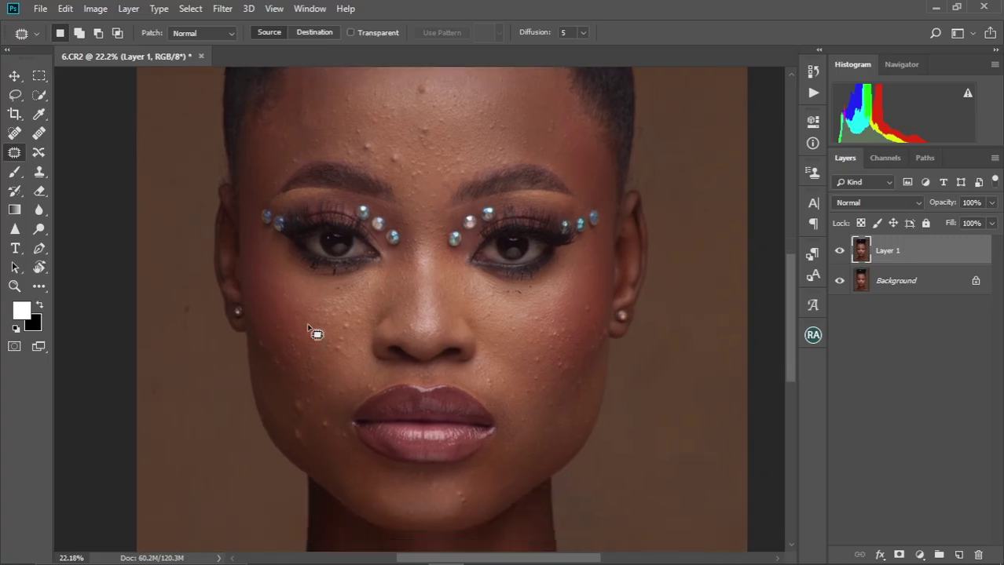
pyautogui.moveTo(327, 350); pyautogui.dragTo(351, 345)
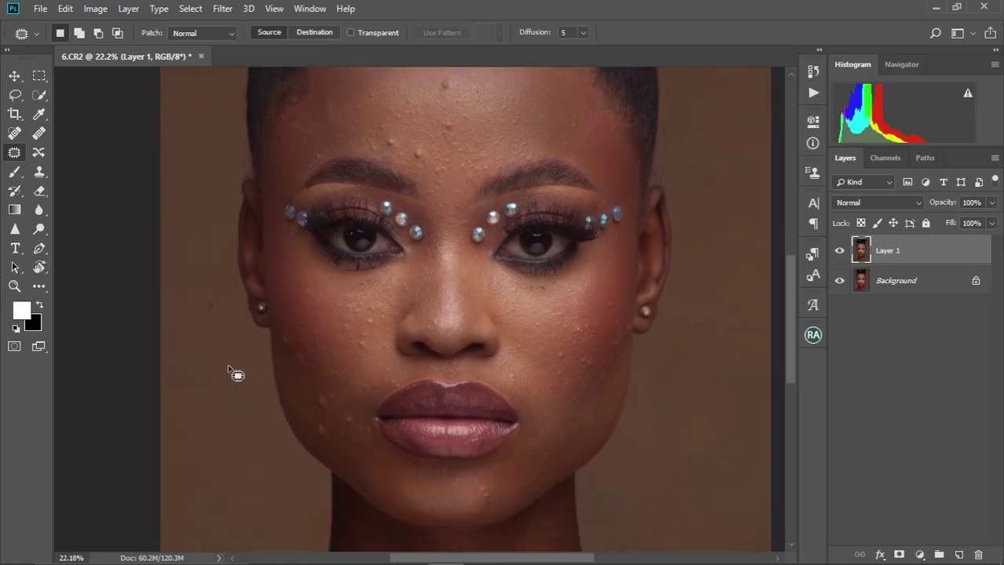
pyautogui.moveTo(187, 289)
pyautogui.mouseDown()
pyautogui.moveTo(198, 358)
pyautogui.moveTo(196, 289)
pyautogui.mouseUp()
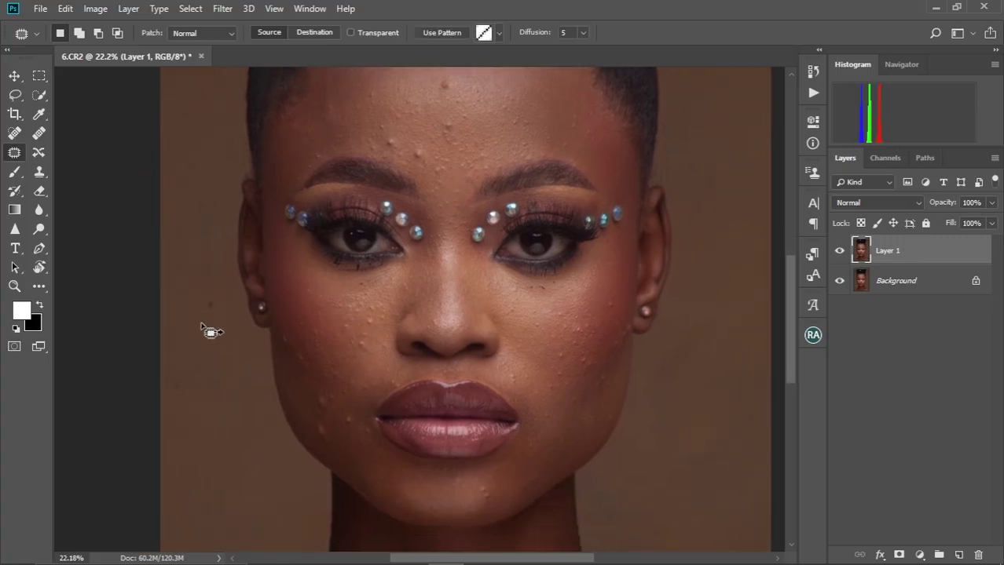
pyautogui.click(232, 381)
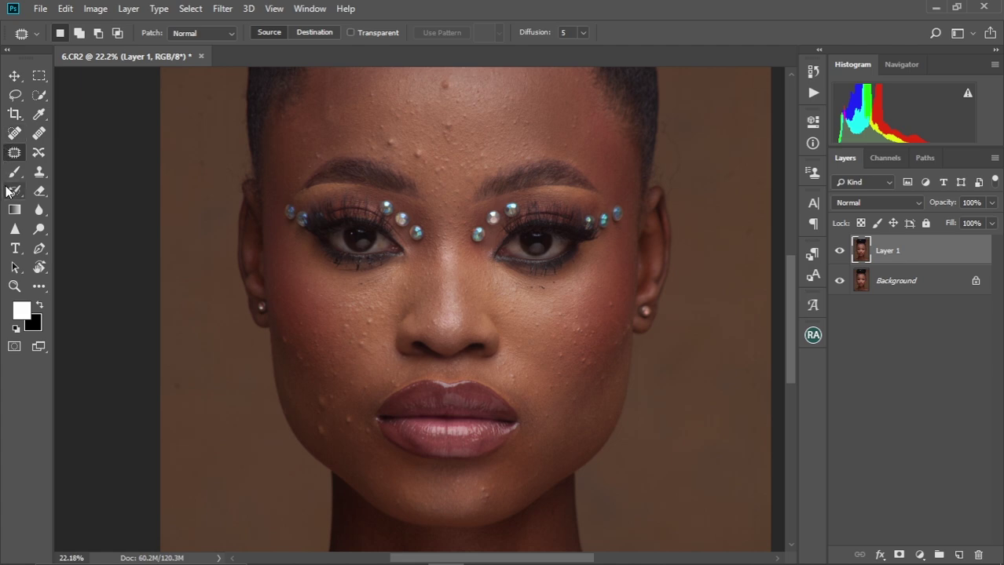
# - With the Patch tool in Normal mode, replace the bump near the left mouth corner with clean skin just below it
pyautogui.click(16, 136)
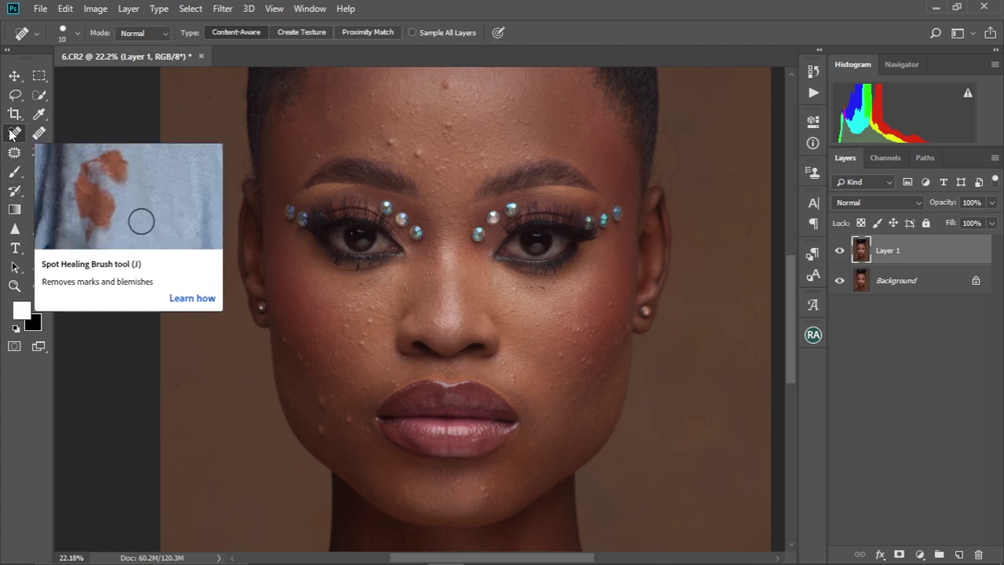
pyautogui.click(14, 155)
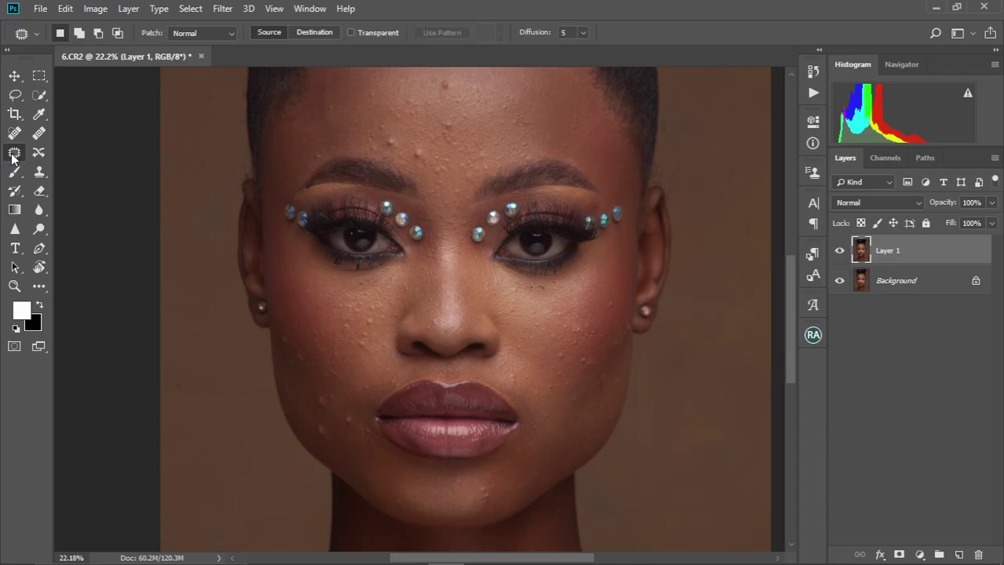
pyautogui.scroll(5, 374, 299)
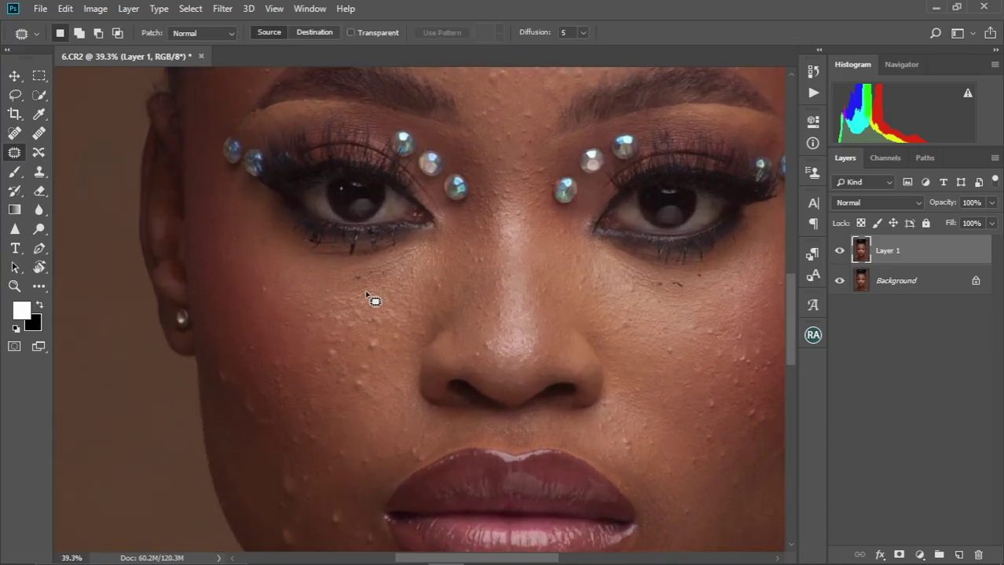
pyautogui.scroll(-5, 420, 318)
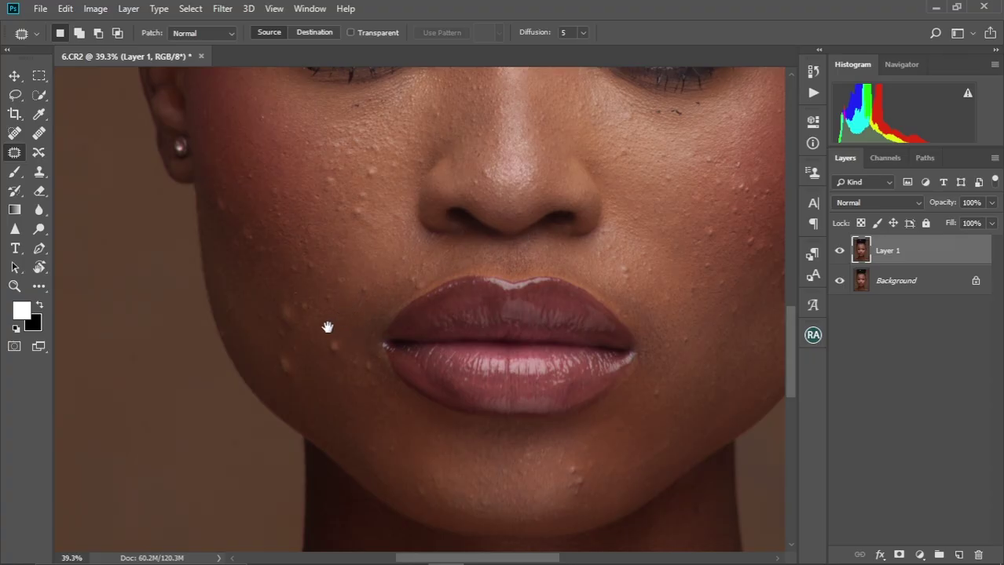
pyautogui.moveTo(325, 327); pyautogui.dragTo(330, 261)
pyautogui.scroll(3, 328, 261)
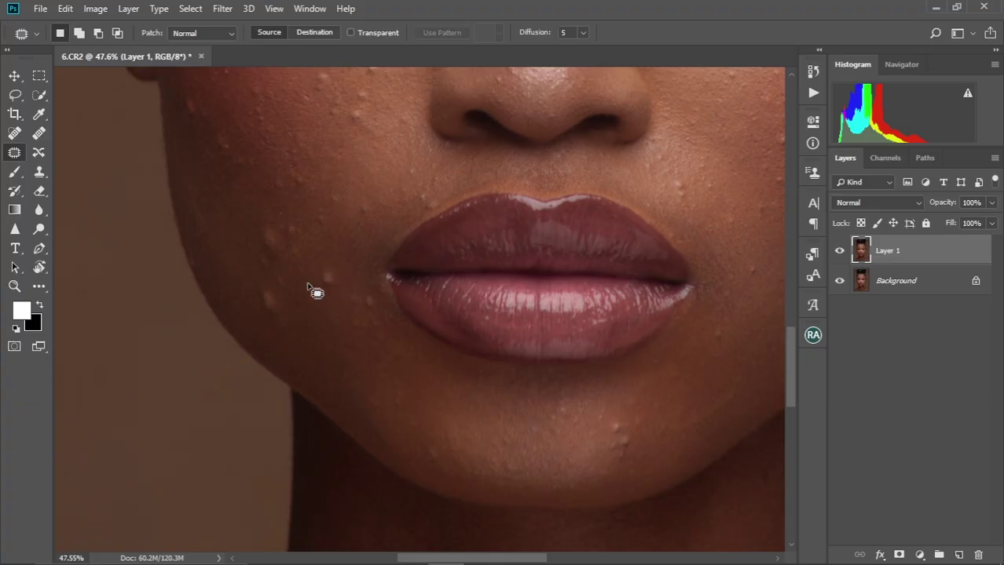
pyautogui.moveTo(319, 274)
pyautogui.mouseDown()
pyautogui.moveTo(339, 271)
pyautogui.moveTo(322, 269)
pyautogui.mouseUp()
pyautogui.moveTo(328, 277); pyautogui.dragTo(329, 312)
pyautogui.click(304, 306)
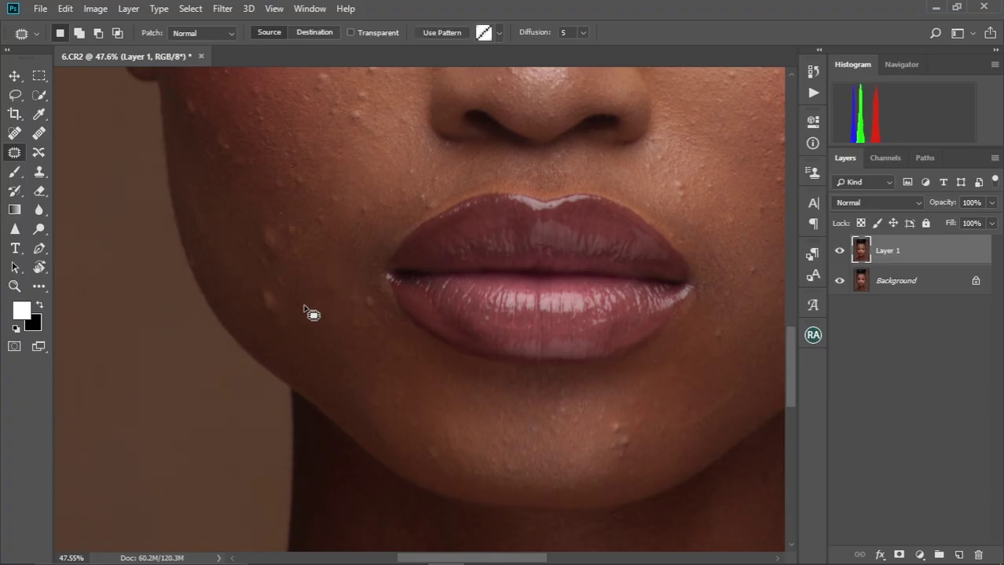
# - Patch out the raised bump on the lower cheek near the jaw at the photo's left, using clean skin below it
pyautogui.moveTo(261, 291)
pyautogui.mouseDown()
pyautogui.moveTo(281, 303)
pyautogui.moveTo(266, 290)
pyautogui.mouseUp()
pyautogui.moveTo(269, 303); pyautogui.dragTo(272, 332)
pyautogui.click(275, 284)
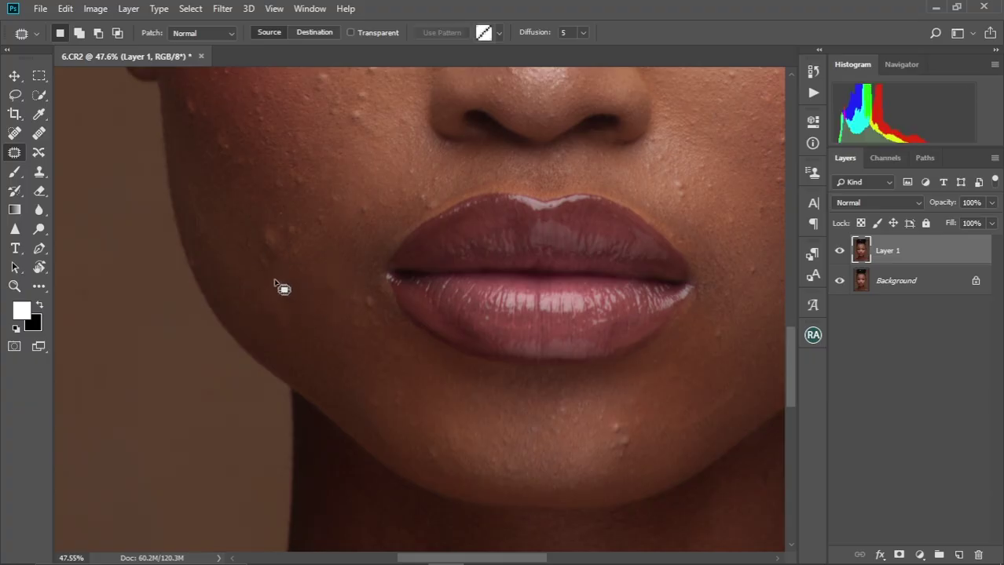
# - Patch out the remaining bumps on the lower cheek between the jaw and the mouth corner at the photo's left
pyautogui.moveTo(275, 282)
pyautogui.mouseDown()
pyautogui.moveTo(315, 293)
pyautogui.moveTo(270, 336)
pyautogui.moveTo(264, 304)
pyautogui.mouseUp()
pyautogui.scroll(3, 310, 282)
pyautogui.moveTo(275, 324)
pyautogui.mouseDown()
pyautogui.moveTo(287, 360)
pyautogui.moveTo(249, 325)
pyautogui.mouseUp()
pyautogui.click(250, 330)
pyautogui.moveTo(256, 332); pyautogui.dragTo(264, 367)
pyautogui.click(285, 330)
pyautogui.moveTo(283, 298)
pyautogui.mouseDown()
pyautogui.moveTo(296, 296)
pyautogui.moveTo(281, 297)
pyautogui.mouseUp()
pyautogui.moveTo(284, 300); pyautogui.dragTo(306, 326)
pyautogui.click(311, 292)
pyautogui.moveTo(363, 296)
pyautogui.mouseDown()
pyautogui.moveTo(352, 322)
pyautogui.moveTo(332, 289)
pyautogui.moveTo(296, 320)
pyautogui.moveTo(290, 300)
pyautogui.mouseUp()
pyautogui.hotkey('ctrl', 'd')
# - Patch out the small bumps in the middle of the cheek at the photo's left
pyautogui.scroll(1, 308, 317)
pyautogui.moveTo(293, 306)
pyautogui.mouseDown()
pyautogui.moveTo(318, 310)
pyautogui.moveTo(276, 312)
pyautogui.mouseUp()
pyautogui.hotkey('ctrl', 'd')
pyautogui.moveTo(277, 313)
pyautogui.mouseDown()
pyautogui.moveTo(284, 298)
pyautogui.moveTo(282, 318)
pyautogui.mouseUp()
pyautogui.hotkey('ctrl', 'd')
# - Patch out the bumps on the outer cheek below the earring at the photo's left, using nearby smooth skin
pyautogui.moveTo(218, 308)
pyautogui.mouseDown()
pyautogui.moveTo(241, 301)
pyautogui.moveTo(222, 306)
pyautogui.mouseUp()
pyautogui.moveTo(225, 313)
pyautogui.mouseDown()
pyautogui.moveTo(232, 360)
pyautogui.moveTo(264, 326)
pyautogui.moveTo(257, 352)
pyautogui.mouseUp()
pyautogui.hotkey('ctrl', 'd')
pyautogui.hotkey('ctrl', 'd')
pyautogui.moveTo(225, 278)
pyautogui.mouseDown()
pyautogui.moveTo(244, 321)
pyautogui.moveTo(221, 325)
pyautogui.moveTo(224, 333)
pyautogui.mouseUp()
pyautogui.hotkey('ctrl', 'd')
pyautogui.moveTo(278, 311); pyautogui.dragTo(286, 299)
pyautogui.hotkey('ctrl', 'd')
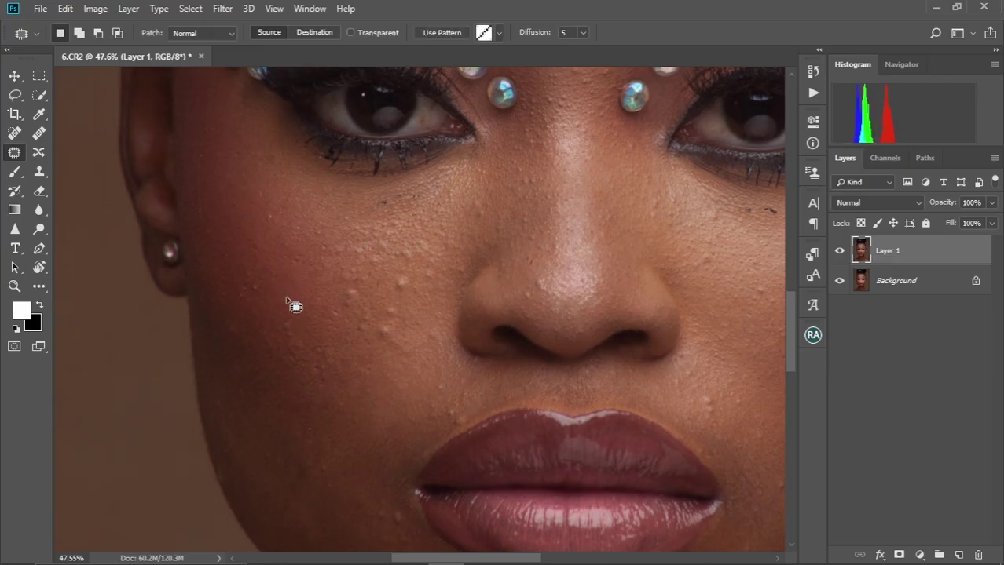
pyautogui.moveTo(279, 334)
pyautogui.mouseDown()
pyautogui.moveTo(294, 287)
pyautogui.moveTo(267, 294)
pyautogui.moveTo(249, 283)
pyautogui.mouseUp()
pyautogui.hotkey('ctrl', 'd')
pyautogui.hotkey('ctrl', 'd')
# - Patch out the bumps on the inner cheek beside the nose at the photo's left
pyautogui.moveTo(382, 308)
pyautogui.mouseDown()
pyautogui.moveTo(326, 273)
pyautogui.moveTo(318, 292)
pyautogui.moveTo(303, 274)
pyautogui.mouseUp()
pyautogui.hotkey('ctrl', 'd')
pyautogui.moveTo(315, 285); pyautogui.dragTo(317, 320)
pyautogui.hotkey('ctrl', 'd')
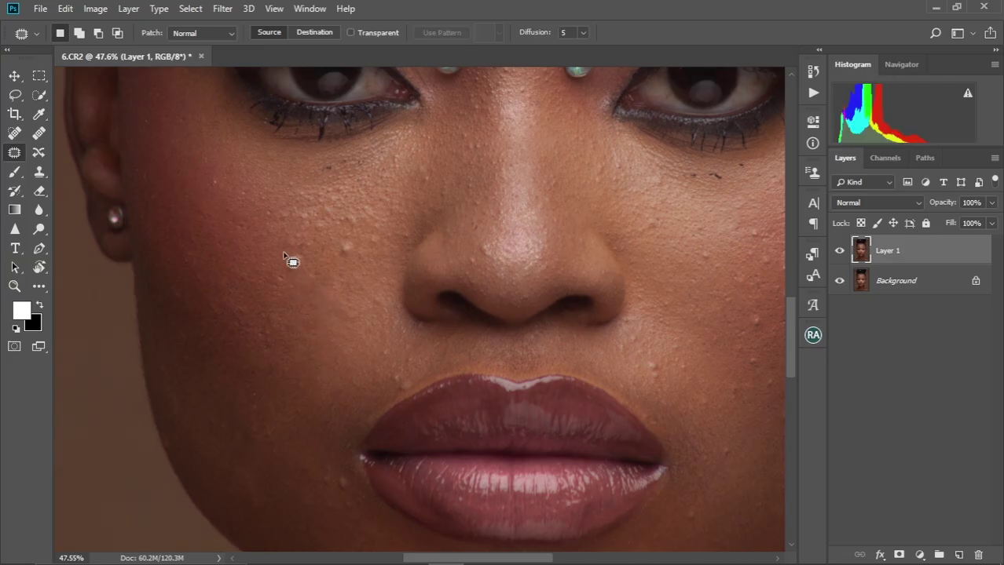
pyautogui.moveTo(285, 254); pyautogui.dragTo(298, 254)
pyautogui.moveTo(302, 258); pyautogui.dragTo(299, 287)
pyautogui.hotkey('ctrl', 'd')
# - Patch out the bumps just above and beside the mouth corner at the photo's left with clean neighbouring skin
pyautogui.moveTo(362, 284); pyautogui.dragTo(324, 228)
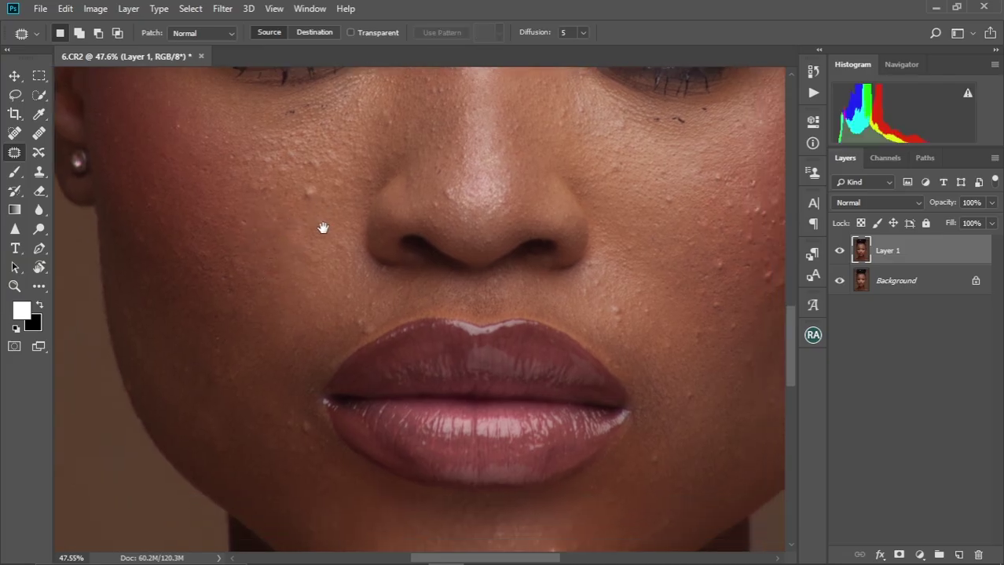
pyautogui.moveTo(357, 292); pyautogui.dragTo(343, 290)
pyautogui.moveTo(350, 299)
pyautogui.mouseDown()
pyautogui.moveTo(318, 322)
pyautogui.moveTo(325, 329)
pyautogui.mouseUp()
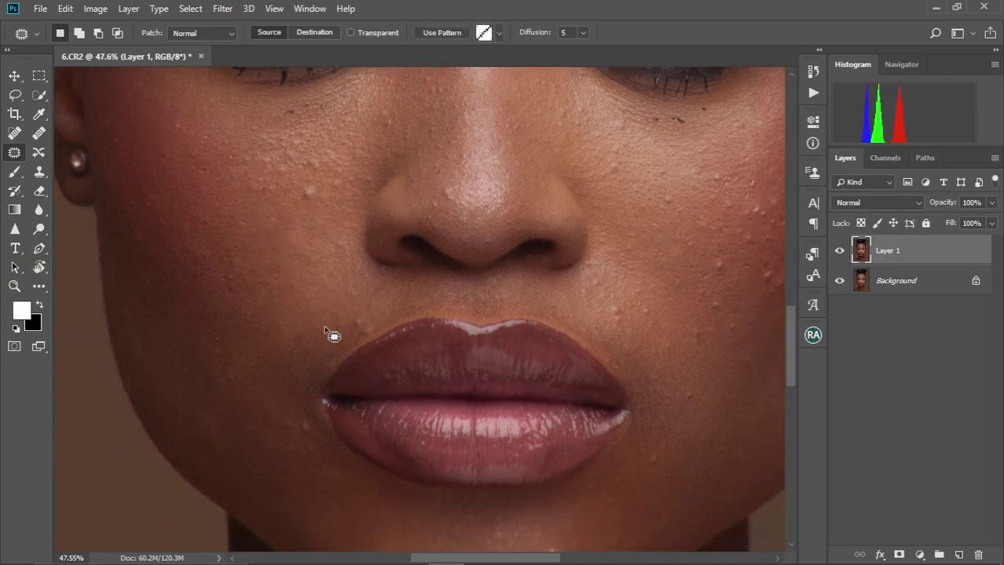
pyautogui.hotkey('ctrl', 'd')
pyautogui.moveTo(291, 435); pyautogui.dragTo(287, 421)
pyautogui.hotkey('ctrl', 'd')
# - Select the uneven skin beside the nose bridge, below the inner eye corner at the photo's left, for patching
pyautogui.moveTo(350, 230); pyautogui.dragTo(314, 314)
pyautogui.hscroll(-1, 306, 306)
pyautogui.scroll(1, 306, 306)
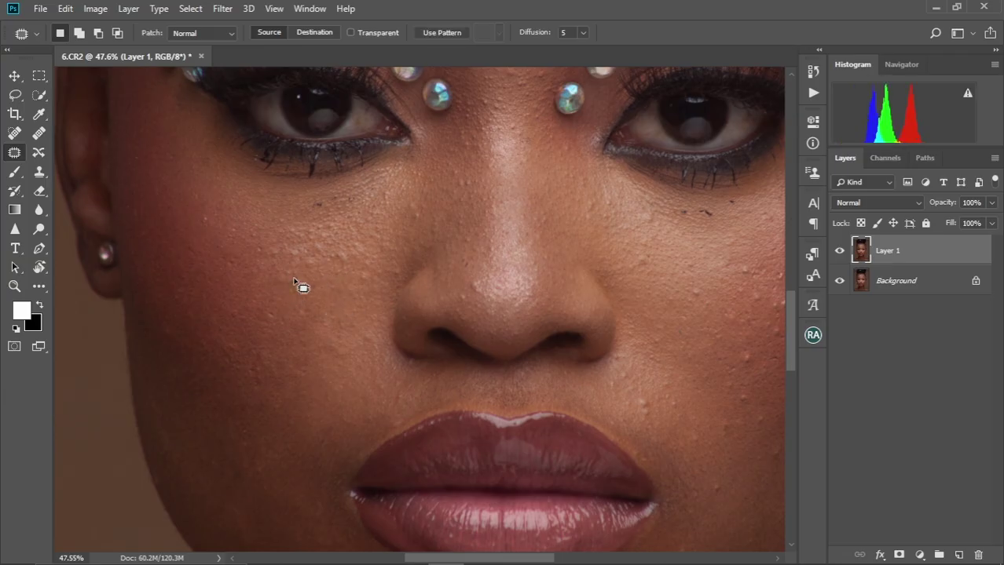
pyautogui.hscroll(1, 330, 259)
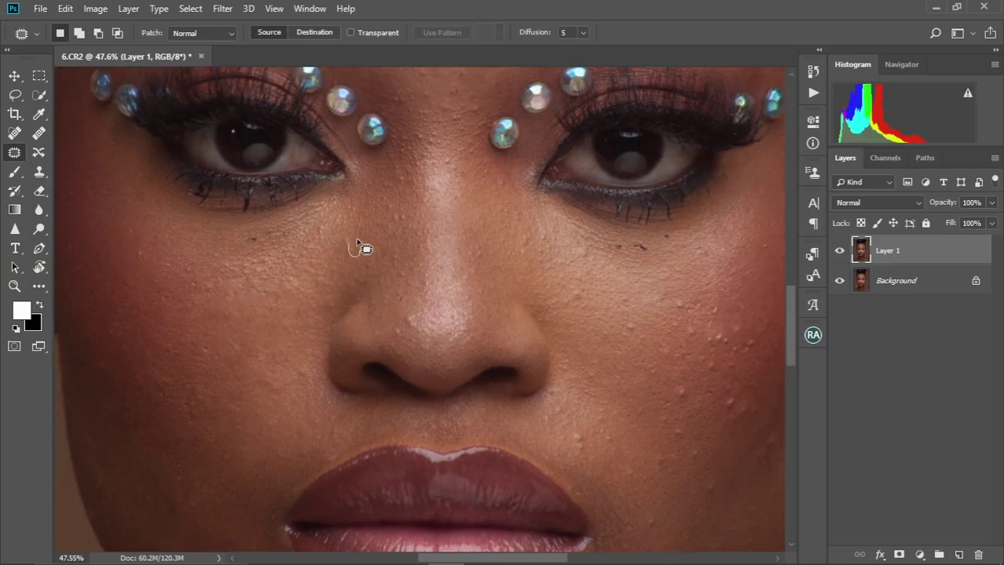
# - Patch out the bumps on the chin and around the mouth corner at the photo's right
pyautogui.scroll(-2, 360, 245)
pyautogui.moveTo(542, 337); pyautogui.dragTo(460, 278)
pyautogui.moveTo(511, 232); pyautogui.dragTo(450, 190)
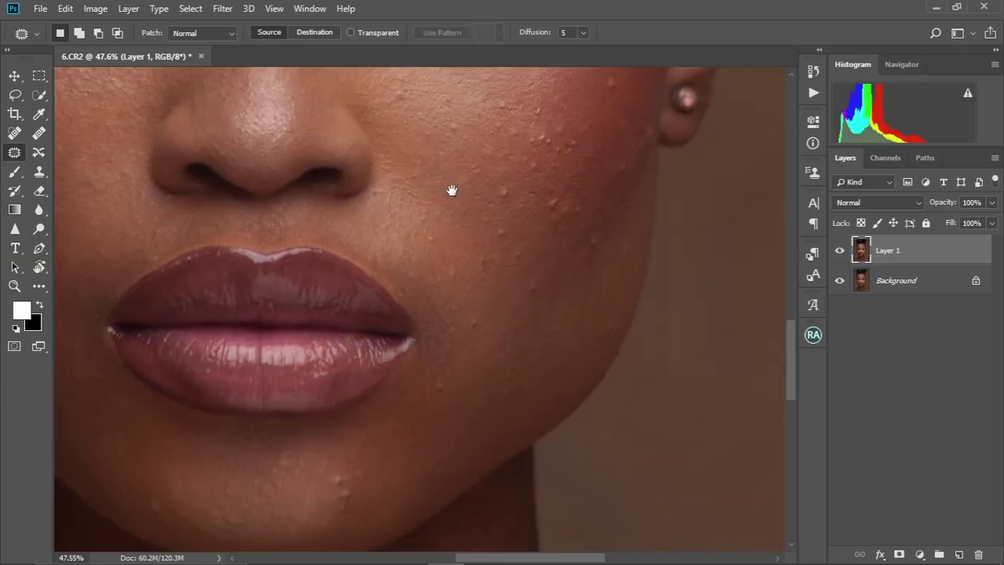
pyautogui.moveTo(353, 503); pyautogui.dragTo(408, 267)
pyautogui.moveTo(486, 164); pyautogui.dragTo(451, 279)
pyautogui.moveTo(486, 192); pyautogui.dragTo(462, 265)
pyautogui.moveTo(505, 206); pyautogui.dragTo(450, 287)
pyautogui.moveTo(470, 262); pyautogui.dragTo(468, 260)
pyautogui.moveTo(463, 267)
pyautogui.mouseDown()
pyautogui.moveTo(501, 326)
pyautogui.moveTo(503, 316)
pyautogui.mouseUp()
# - Patch out the clusters of bumps across the cheek at the photo's right, from the nose to the ear and jaw
pyautogui.scroll(2, 476, 289)
pyautogui.scroll(1, 470, 298)
pyautogui.hscroll(-1, 470, 298)
pyautogui.scroll(-1, 444, 327)
pyautogui.hscroll(2, 444, 326)
pyautogui.moveTo(496, 318)
pyautogui.mouseDown()
pyautogui.moveTo(466, 303)
pyautogui.moveTo(453, 311)
pyautogui.mouseUp()
pyautogui.moveTo(427, 272); pyautogui.dragTo(439, 285)
pyautogui.moveTo(400, 218)
pyautogui.mouseDown()
pyautogui.moveTo(421, 215)
pyautogui.moveTo(368, 226)
pyautogui.mouseUp()
pyautogui.moveTo(536, 197); pyautogui.dragTo(435, 234)
pyautogui.scroll(-2, 416, 296)
pyautogui.hscroll(-1, 416, 295)
pyautogui.moveTo(420, 306)
pyautogui.mouseDown()
pyautogui.moveTo(396, 271)
pyautogui.moveTo(464, 247)
pyautogui.mouseUp()
pyautogui.scroll(-1, 416, 239)
pyautogui.moveTo(473, 275); pyautogui.dragTo(482, 250)
pyautogui.scroll(2, 487, 259)
pyautogui.moveTo(499, 247)
pyautogui.mouseDown()
pyautogui.moveTo(491, 272)
pyautogui.moveTo(496, 252)
pyautogui.mouseUp()
# - Patch out the bumps on the forehead above and between the eyebrows, using smooth forehead skin close by
pyautogui.scroll(5, 471, 320)
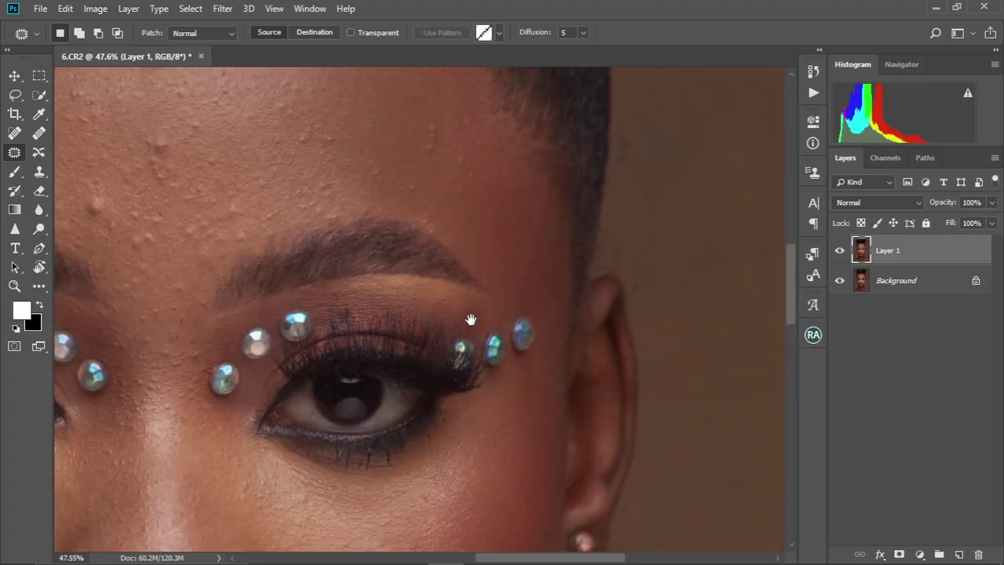
pyautogui.hscroll(-5, 353, 299)
pyautogui.moveTo(234, 292); pyautogui.dragTo(231, 300)
pyautogui.moveTo(231, 300); pyautogui.dragTo(215, 255)
pyautogui.hotkey('ctrl', 'd')
pyautogui.moveTo(316, 187); pyautogui.dragTo(282, 159)
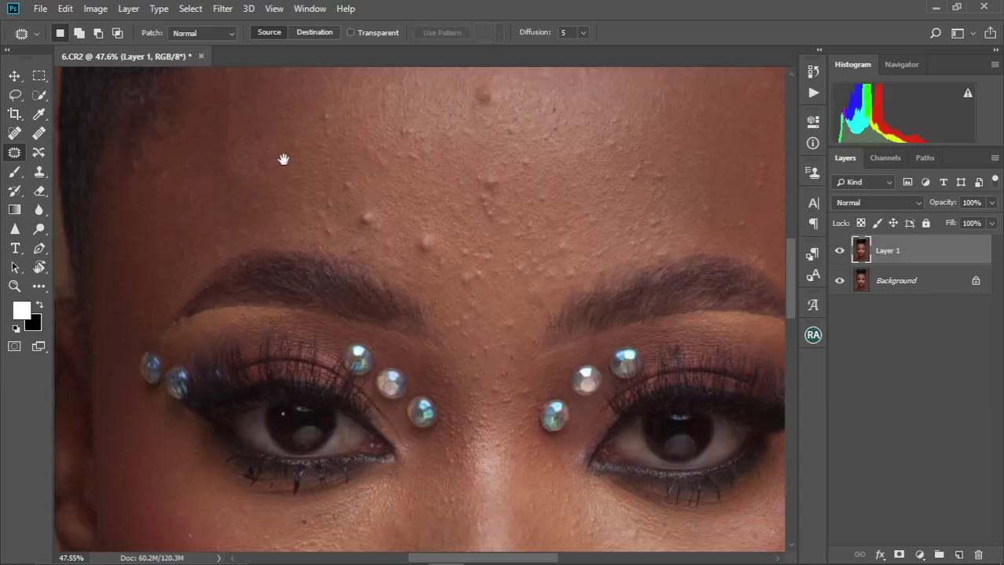
pyautogui.moveTo(416, 235)
pyautogui.mouseDown()
pyautogui.moveTo(423, 253)
pyautogui.moveTo(437, 240)
pyautogui.mouseUp()
pyautogui.moveTo(428, 247)
pyautogui.mouseDown()
pyautogui.moveTo(397, 253)
pyautogui.moveTo(389, 218)
pyautogui.mouseUp()
pyautogui.hotkey('ctrl', 'd')
pyautogui.moveTo(459, 223); pyautogui.dragTo(371, 231)
pyautogui.hotkey('ctrl', 'd')
# - Compare the whole face before and after retouching by toggling the visibility of Layer 1
pyautogui.scroll(-5, 439, 242)
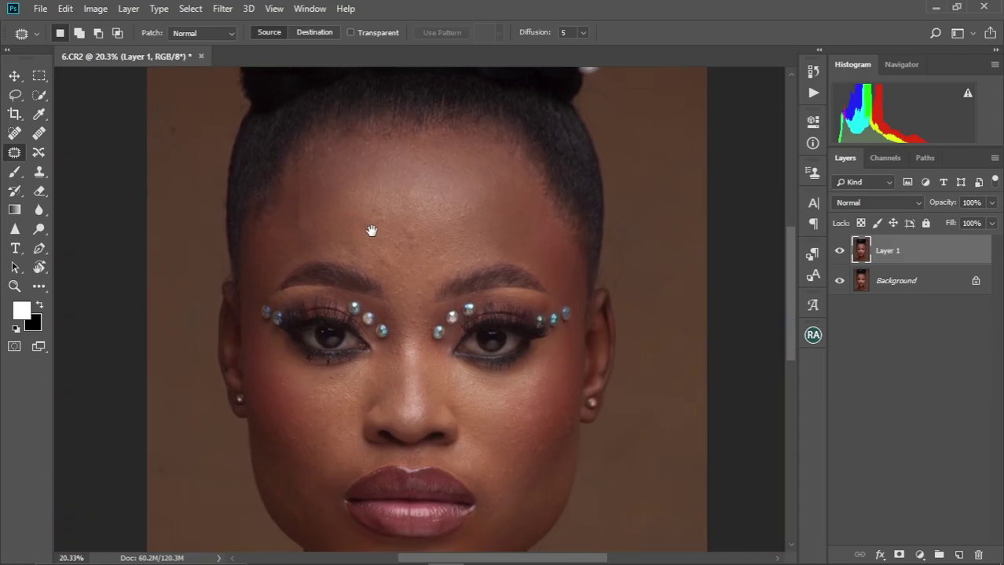
pyautogui.scroll(-1, 376, 297)
pyautogui.scroll(3, 399, 358)
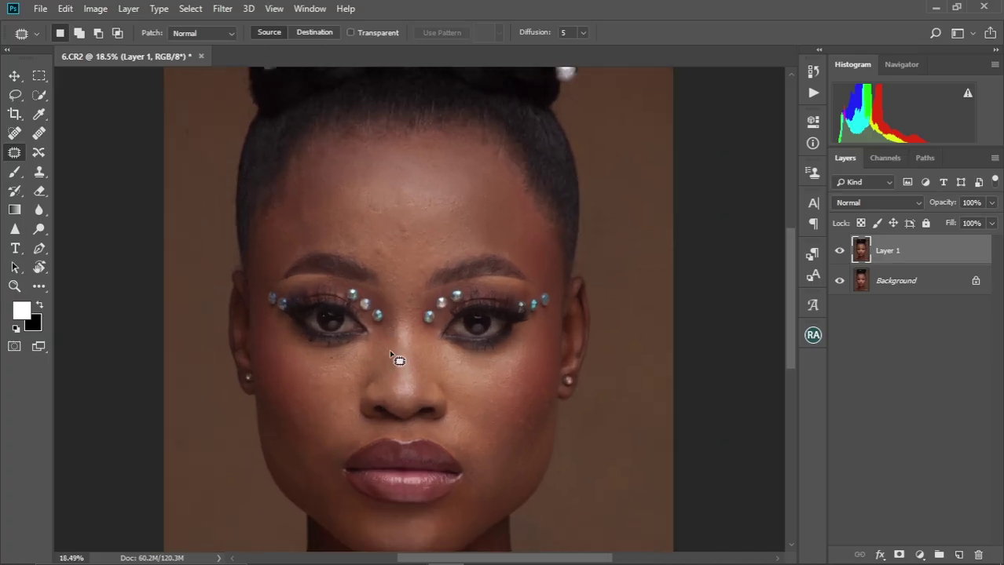
pyautogui.scroll(-3, 381, 269)
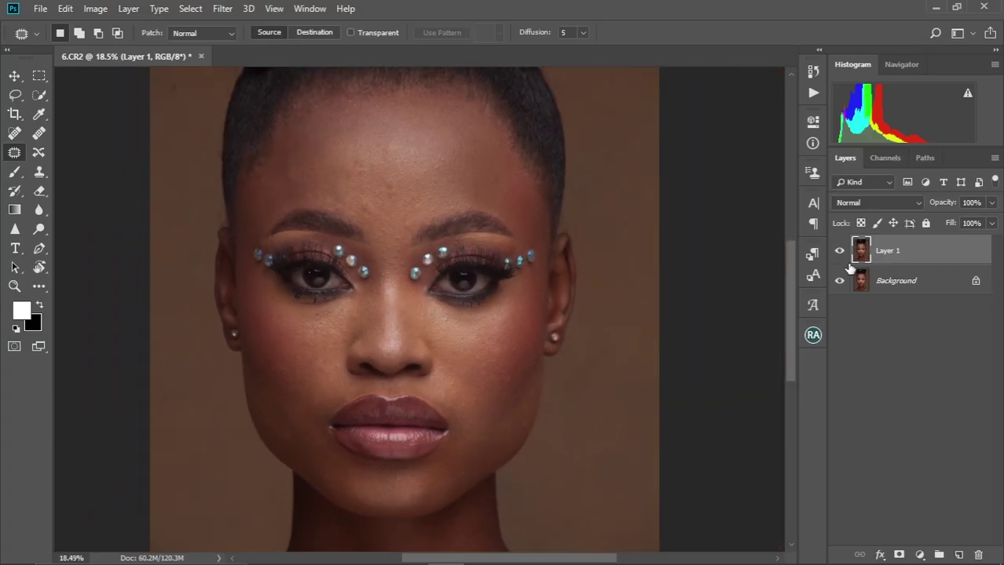
pyautogui.click(840, 251)
pyautogui.click(840, 251)
pyautogui.click(841, 251)
pyautogui.click(840, 251)
# - Rename the retouched Layer 1 as color
pyautogui.scroll(1, 377, 361)
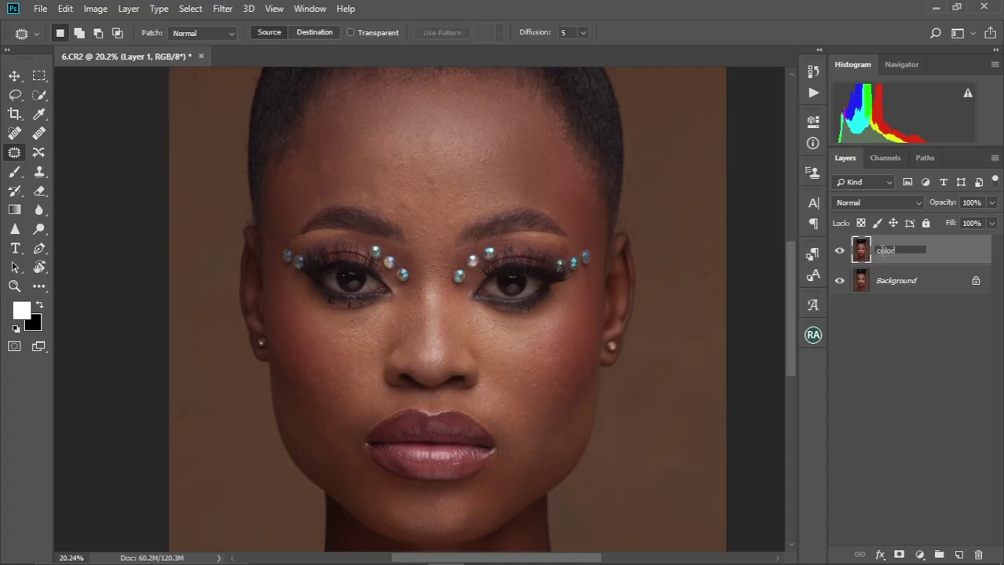
pyautogui.press('Return')
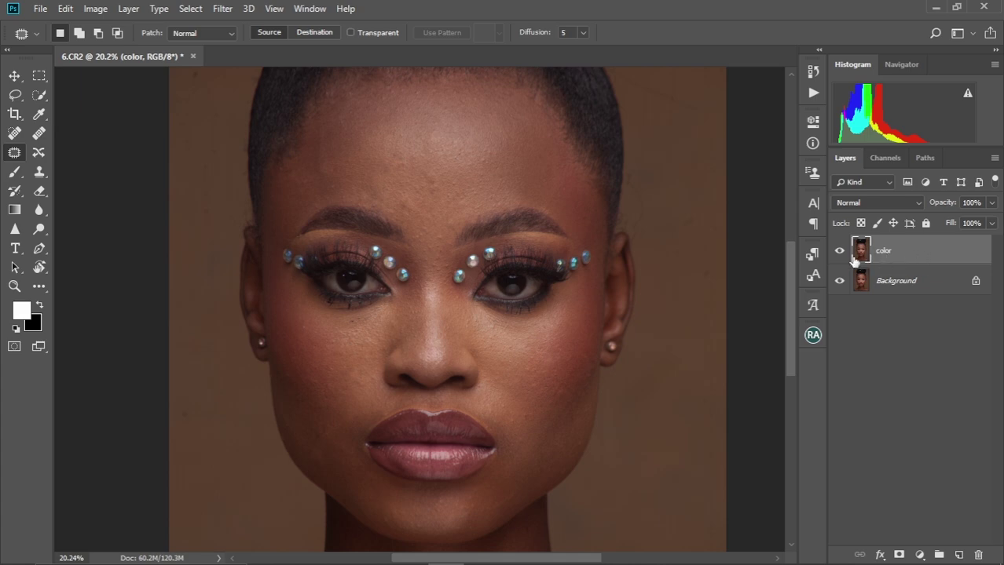
pyautogui.scroll(-1, 398, 302)
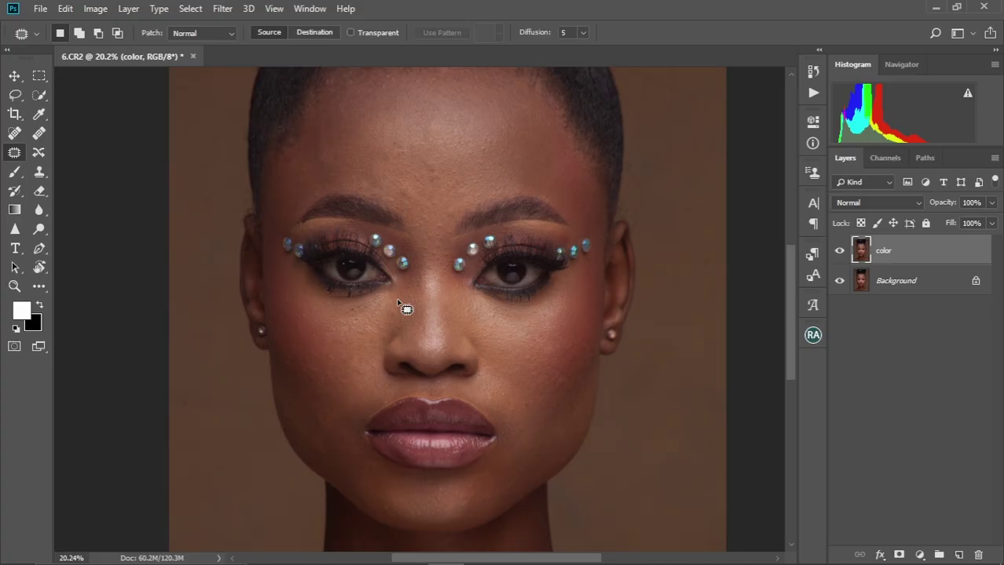
pyautogui.scroll(-2, 399, 302)
pyautogui.scroll(2, 398, 303)
pyautogui.moveTo(410, 273)
pyautogui.mouseDown()
pyautogui.moveTo(412, 286)
pyautogui.moveTo(412, 256)
pyautogui.mouseUp()
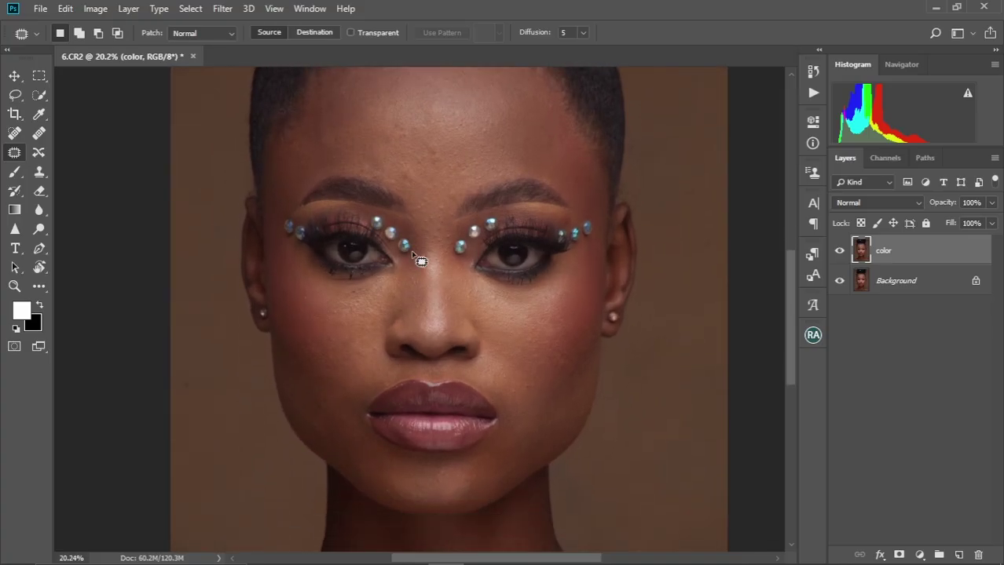
pyautogui.scroll(-2, 421, 294)
pyautogui.scroll(1, 421, 292)
pyautogui.scroll(1, 421, 291)
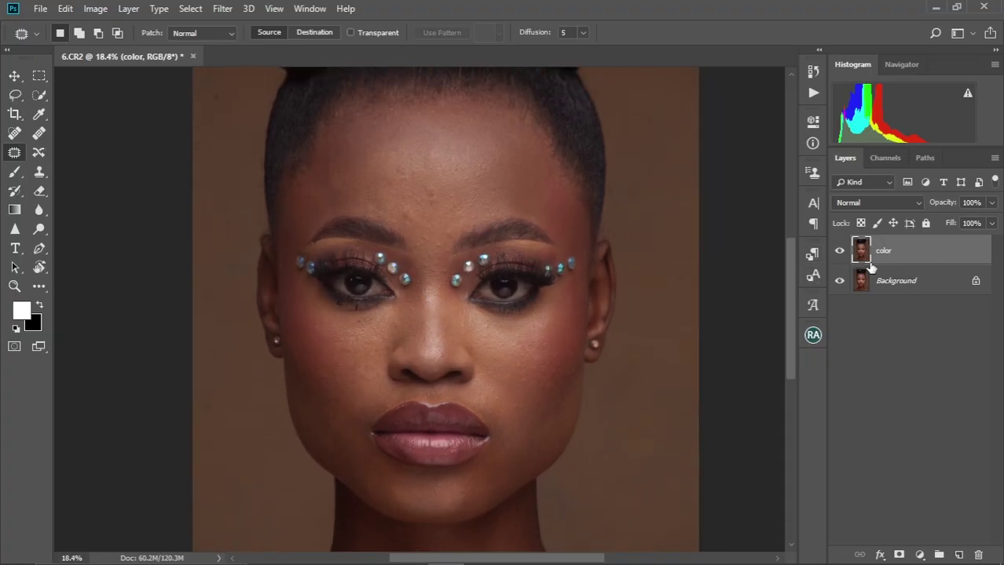
# - Duplicate the color layer and name the copy Texture
pyautogui.hotkey('ctrl', 'j')
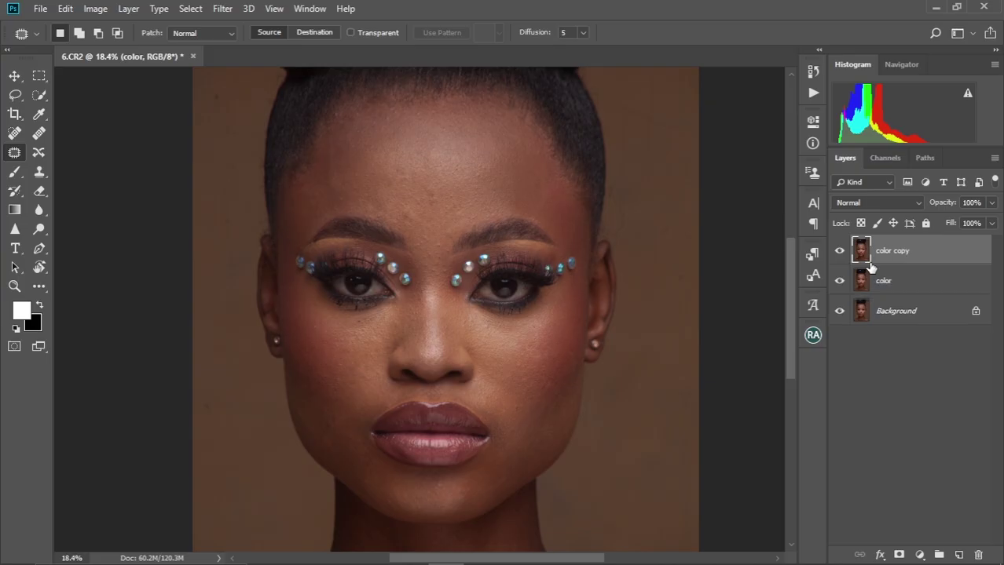
pyautogui.doubleClick(893, 257)
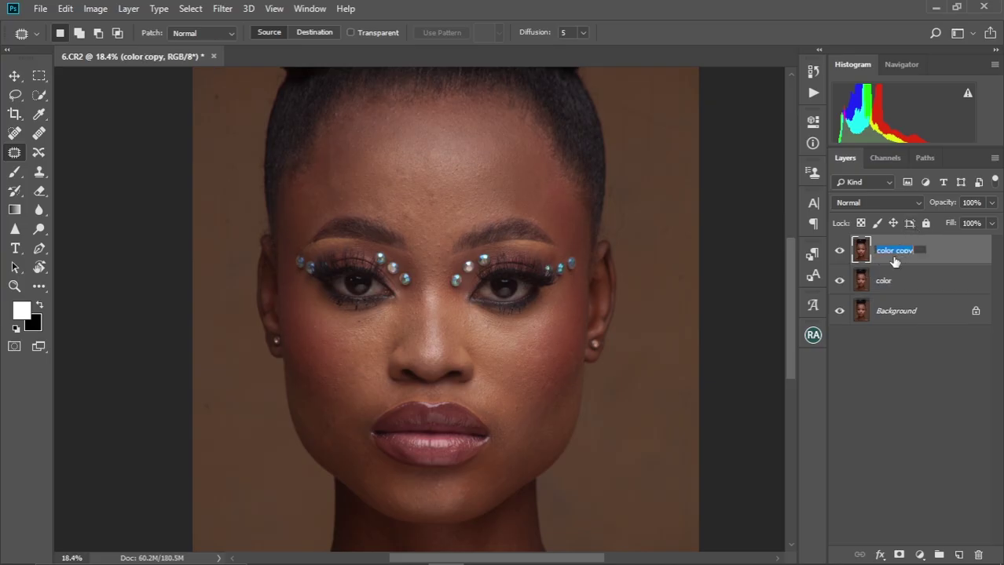
pyautogui.press('BackSpace')
pyautogui.write('Texture')
pyautogui.press('Return')
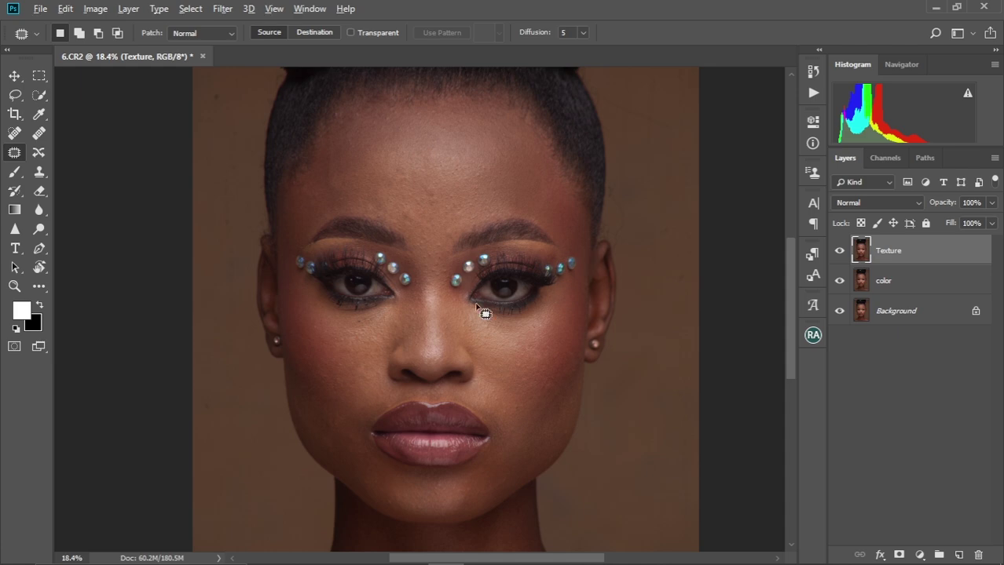
pyautogui.scroll(2, 482, 311)
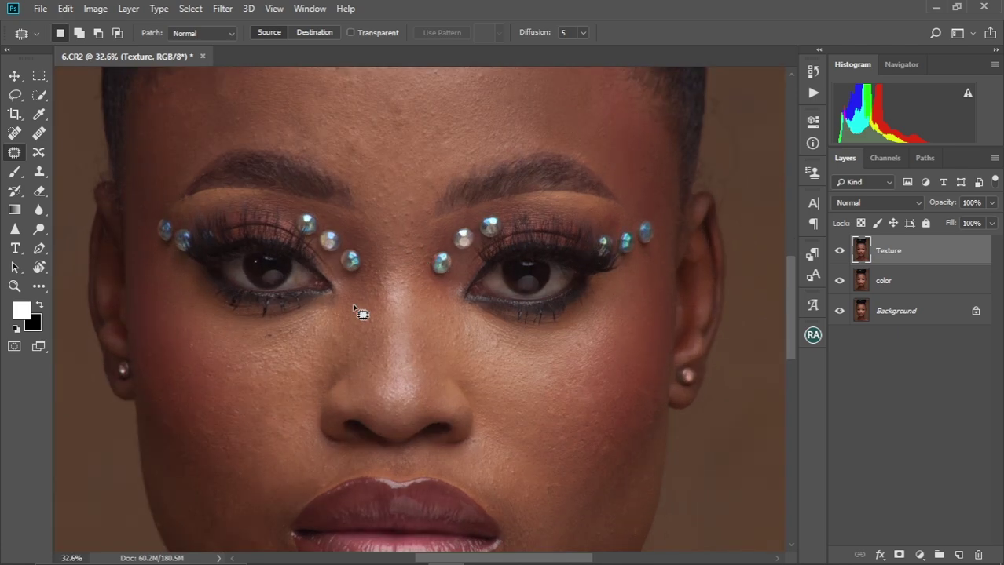
pyautogui.scroll(-3, 480, 281)
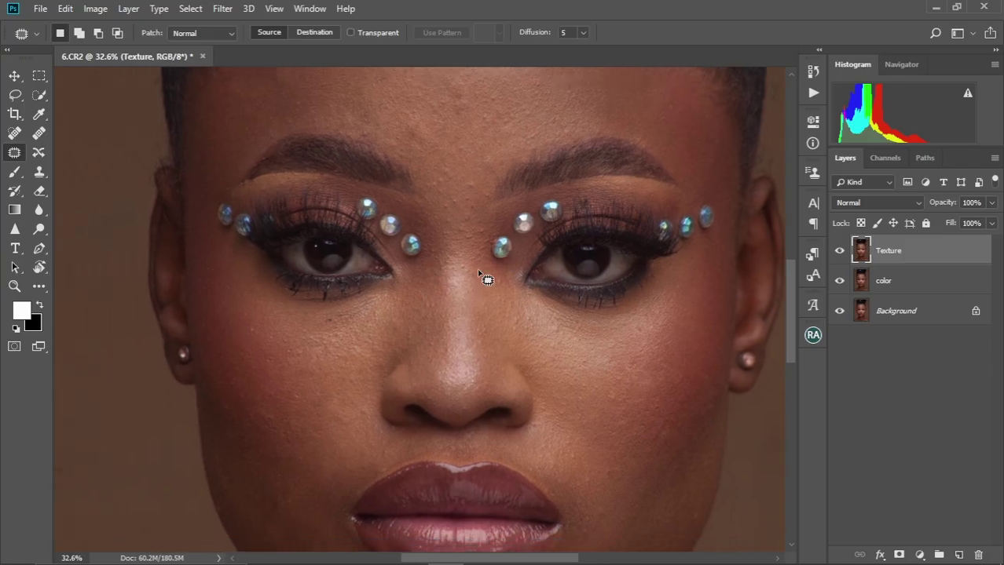
pyautogui.scroll(2, 481, 280)
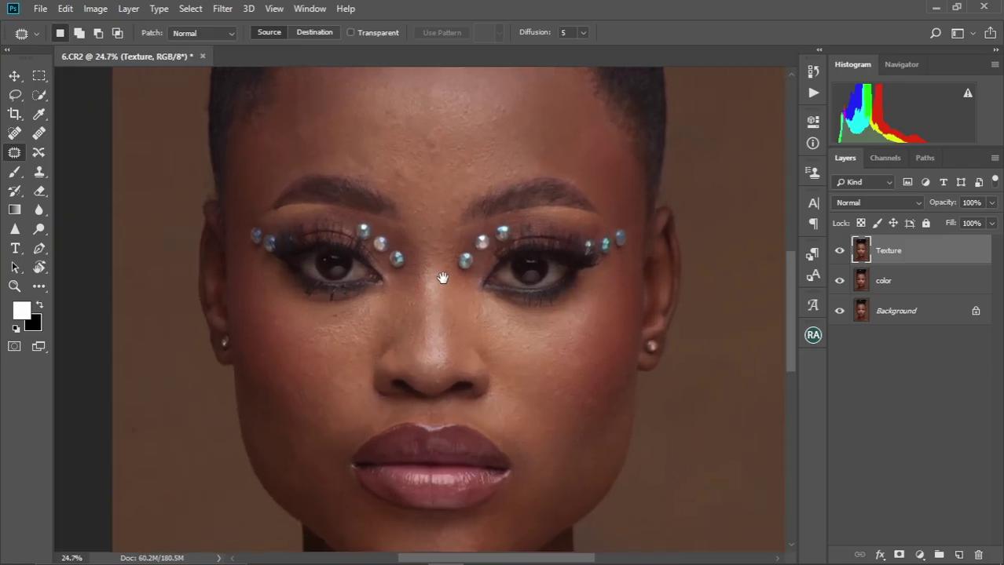
# - Hide the Texture layer and make the color layer the active one
pyautogui.click(913, 286)
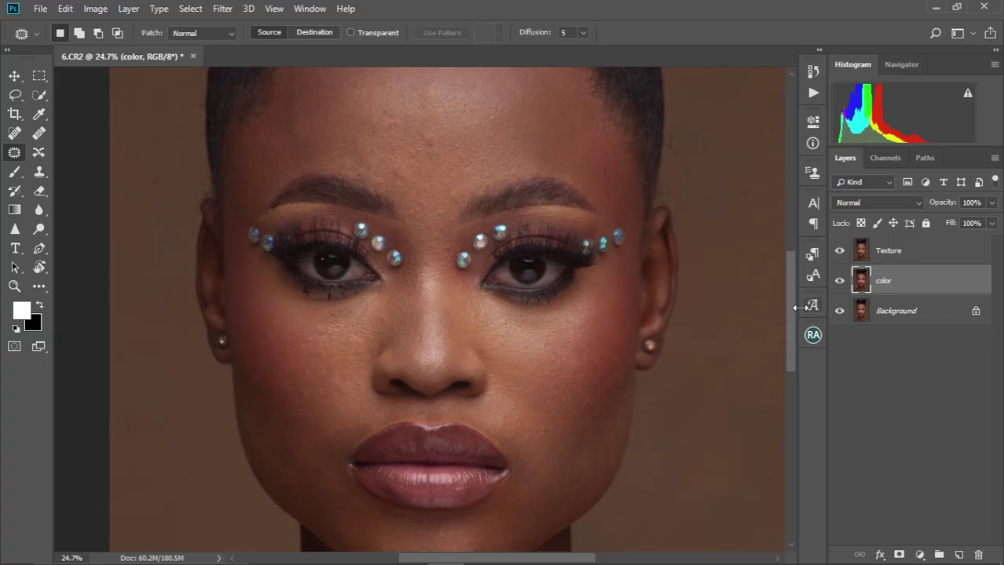
pyautogui.click(838, 252)
pyautogui.click(921, 249)
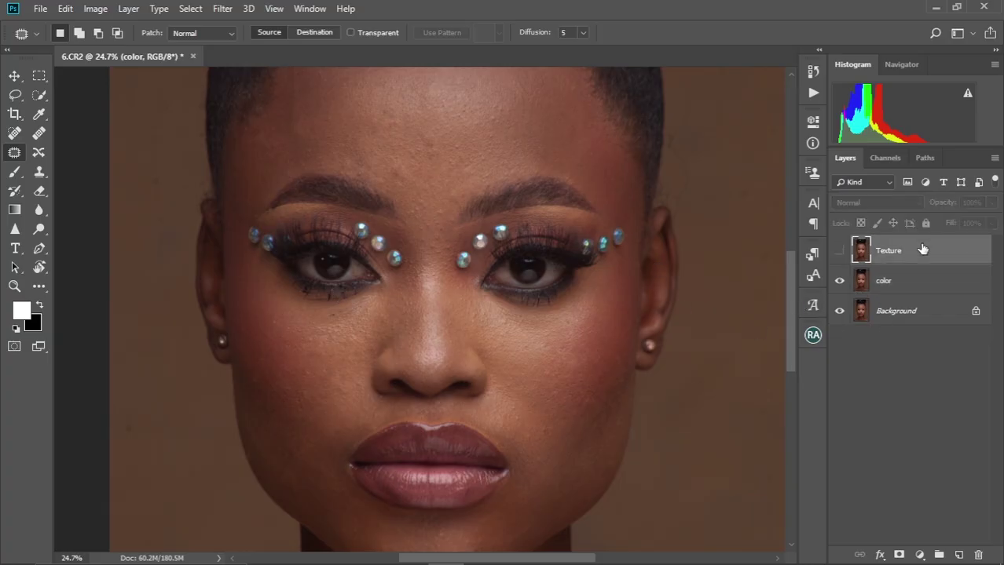
pyautogui.click(903, 280)
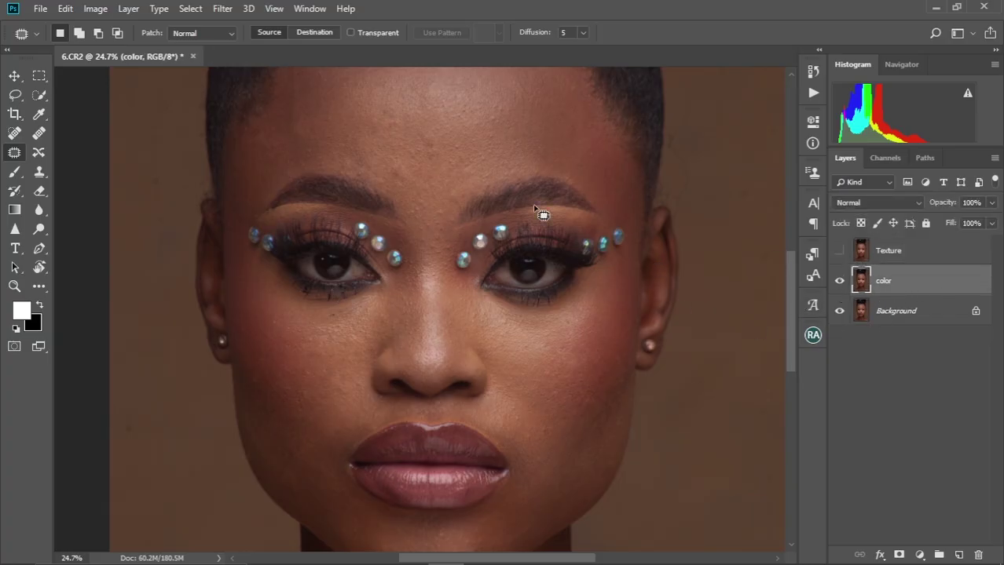
# - Apply a Gaussian Blur with a radius of about 3.5 pixels to the color layer
pyautogui.click(223, 10)
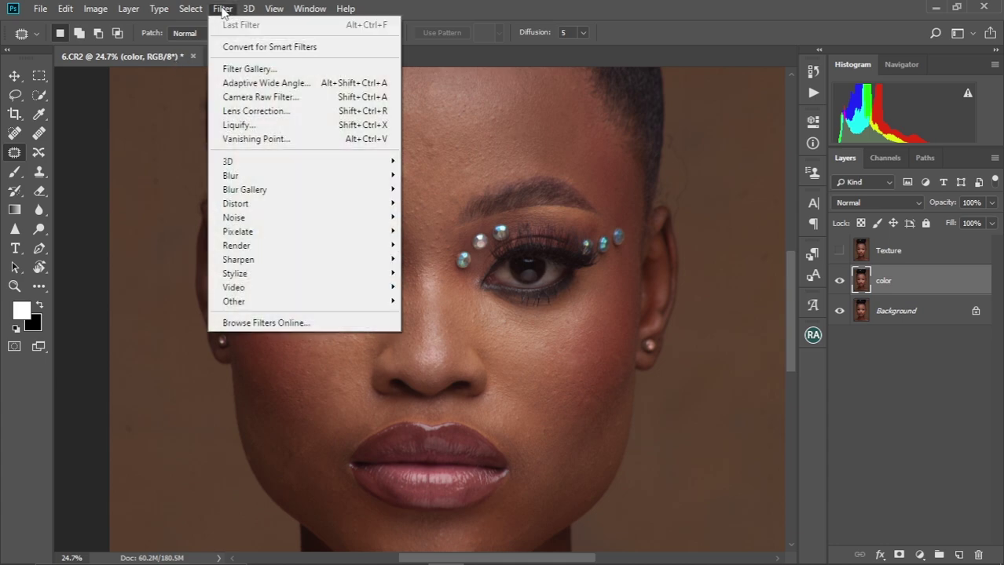
pyautogui.moveTo(376, 176)
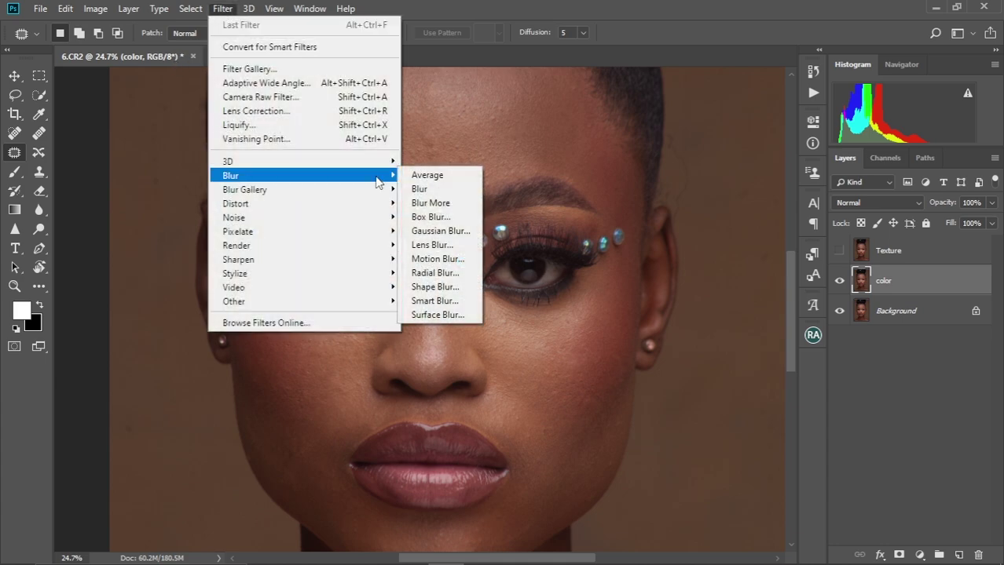
pyautogui.click(439, 231)
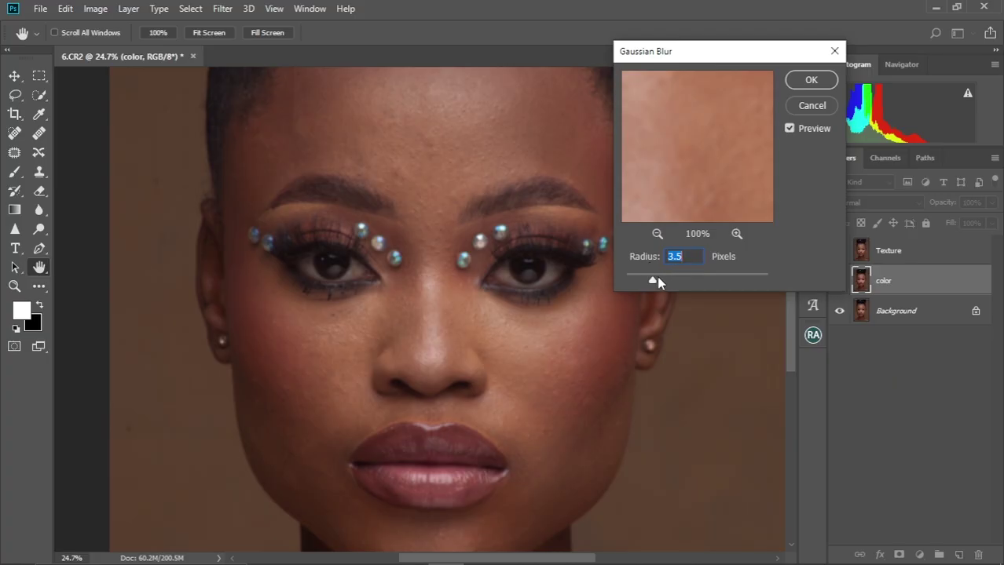
pyautogui.moveTo(654, 285)
pyautogui.mouseDown()
pyautogui.moveTo(571, 280)
pyautogui.moveTo(659, 284)
pyautogui.mouseUp()
pyautogui.click(805, 81)
pyautogui.press('j')
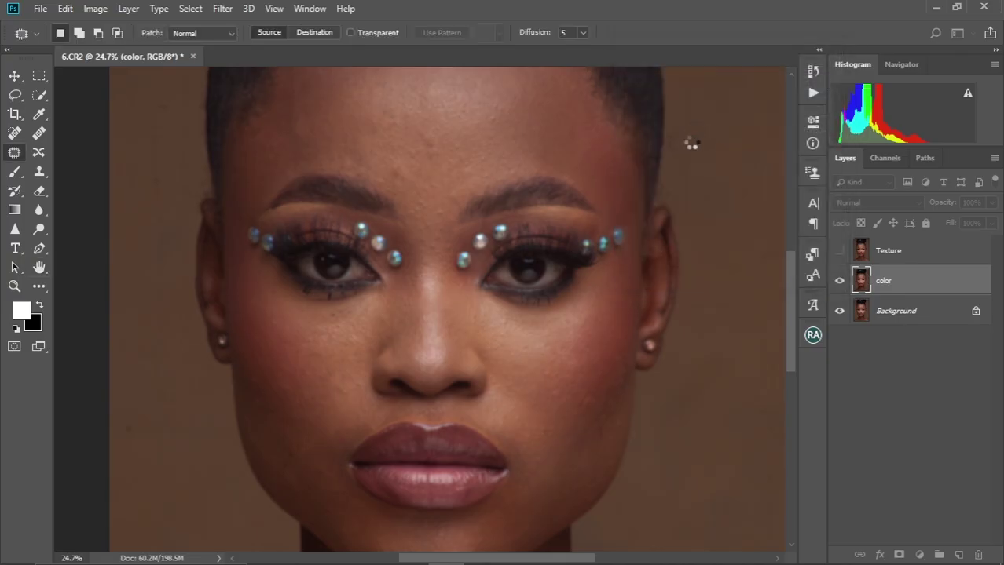
# - Examine the blurred color layer across the whole portrait and up close around the forehead, brows and eyes
pyautogui.scroll(-3, 417, 247)
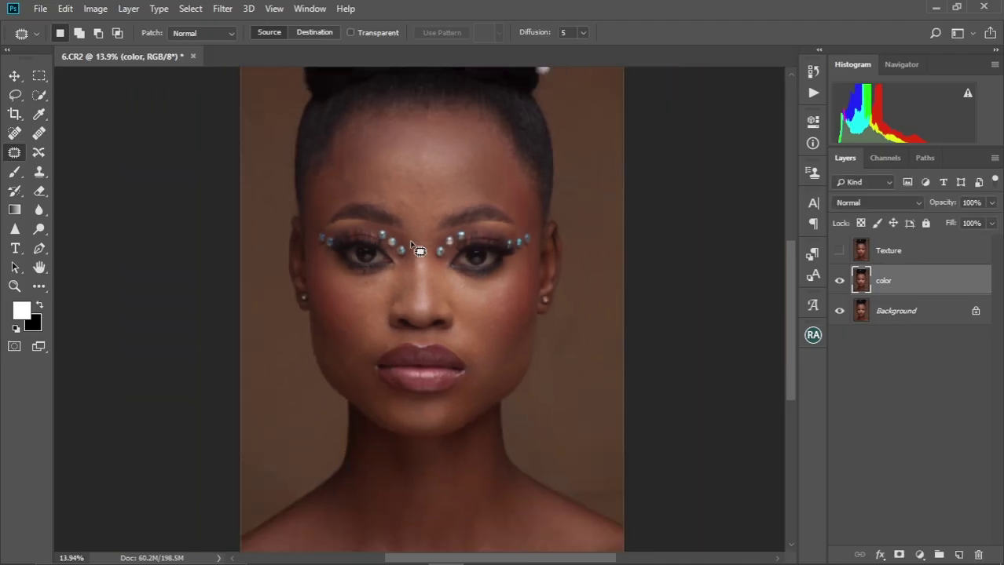
pyautogui.scroll(2, 416, 247)
pyautogui.scroll(-1, 416, 247)
pyautogui.scroll(1, 416, 247)
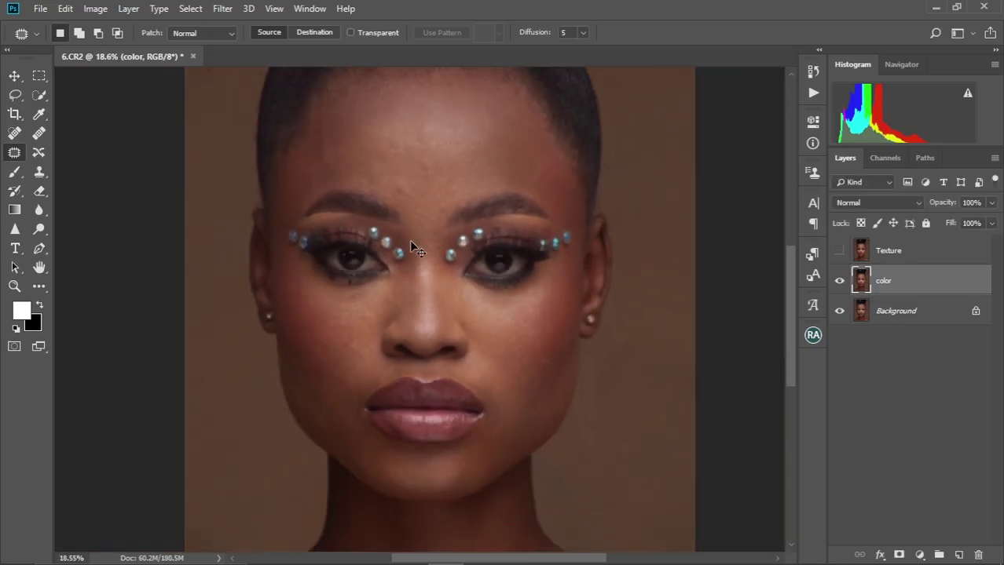
pyautogui.scroll(-3, 410, 241)
pyautogui.scroll(1, 410, 241)
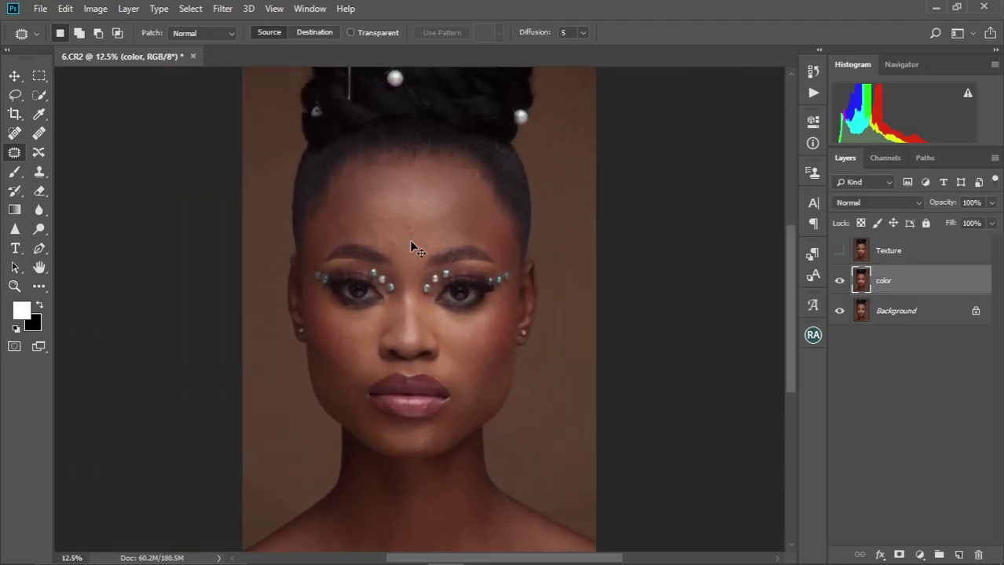
pyautogui.scroll(1, 410, 247)
pyautogui.scroll(5, 410, 245)
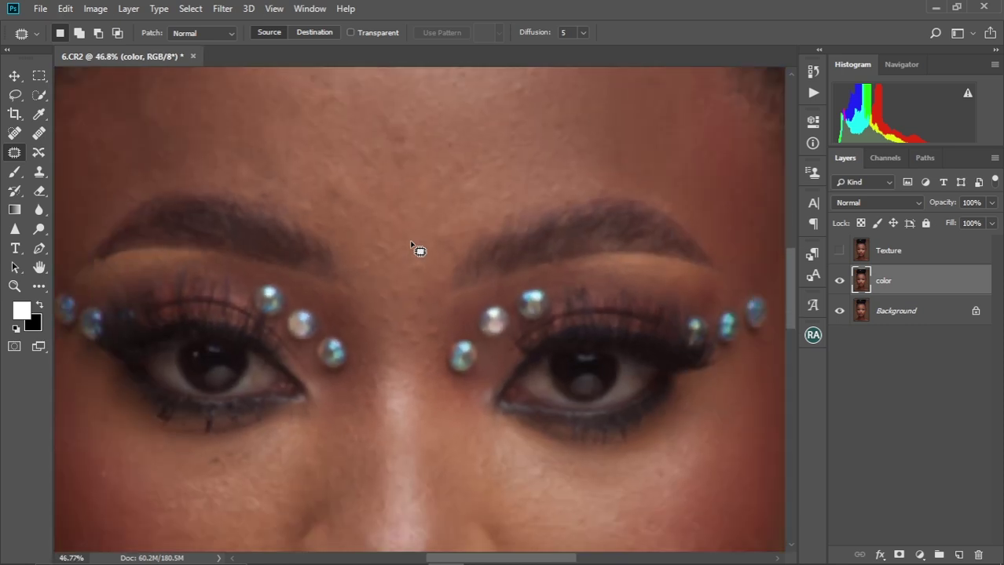
# - Compare the blurred color layer with the original around the eyes by toggling its visibility off and on
pyautogui.moveTo(416, 249); pyautogui.dragTo(487, 195)
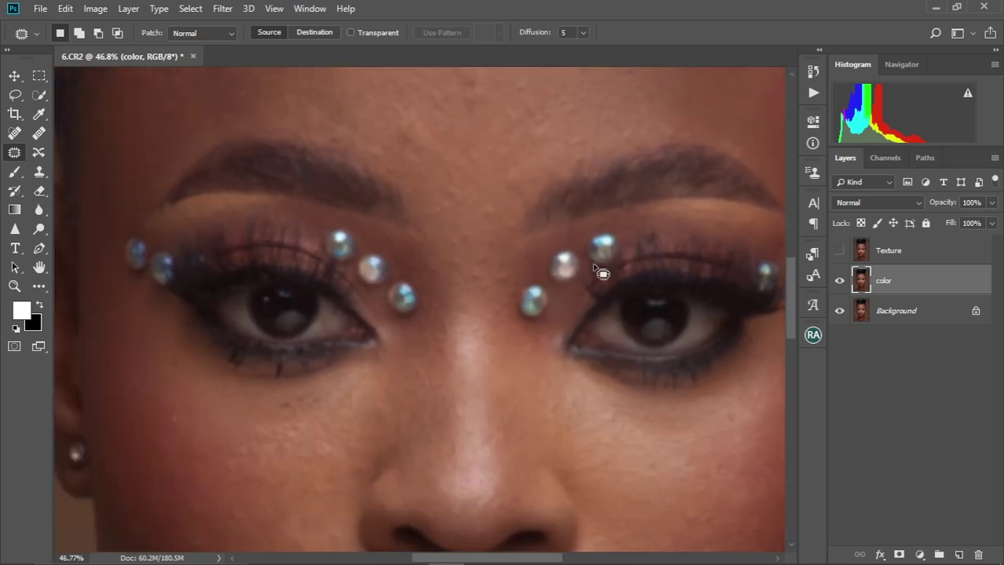
pyautogui.click(838, 281)
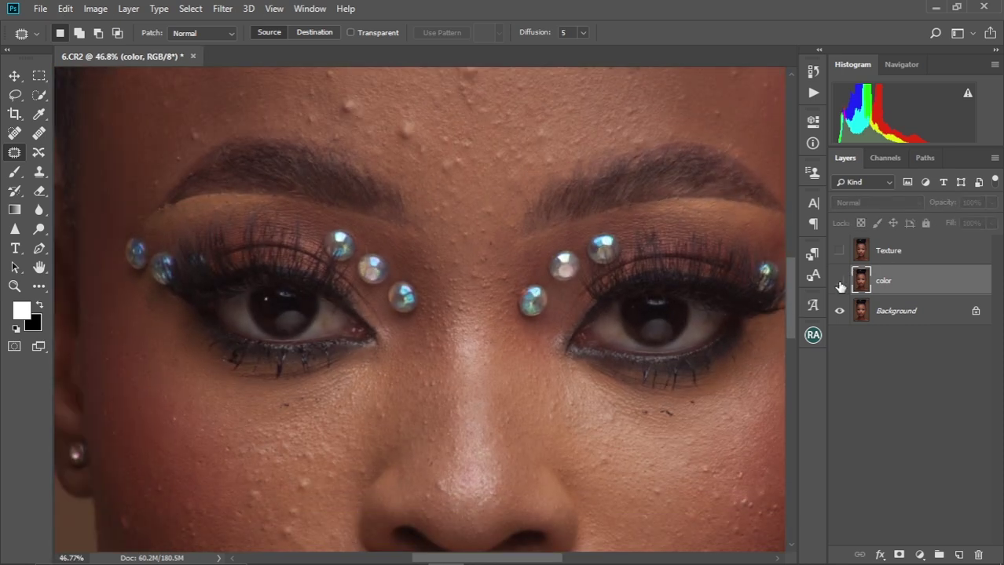
pyautogui.click(838, 283)
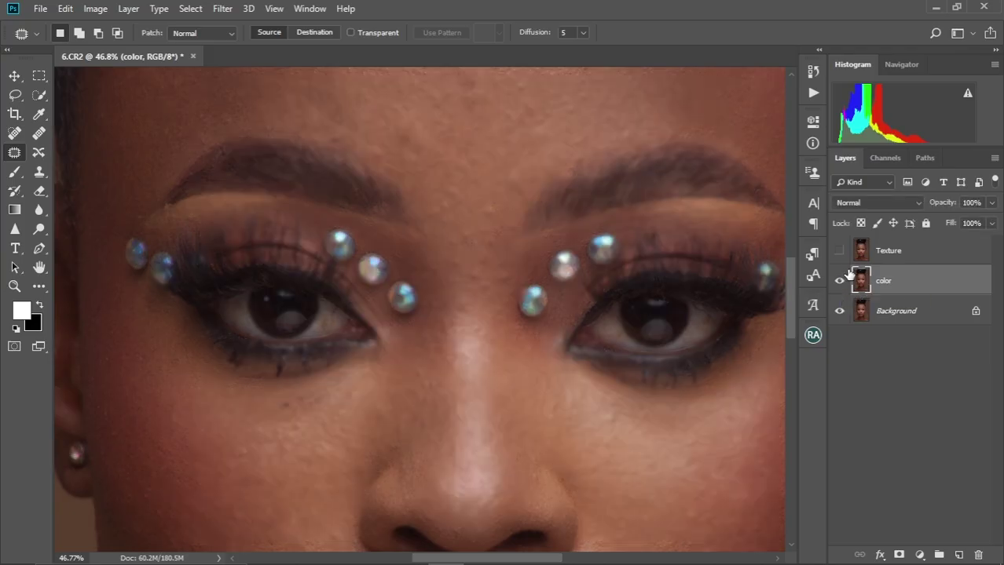
# - Make the Texture layer visible and set it as the active layer
pyautogui.click(839, 252)
pyautogui.click(838, 251)
pyautogui.click(903, 253)
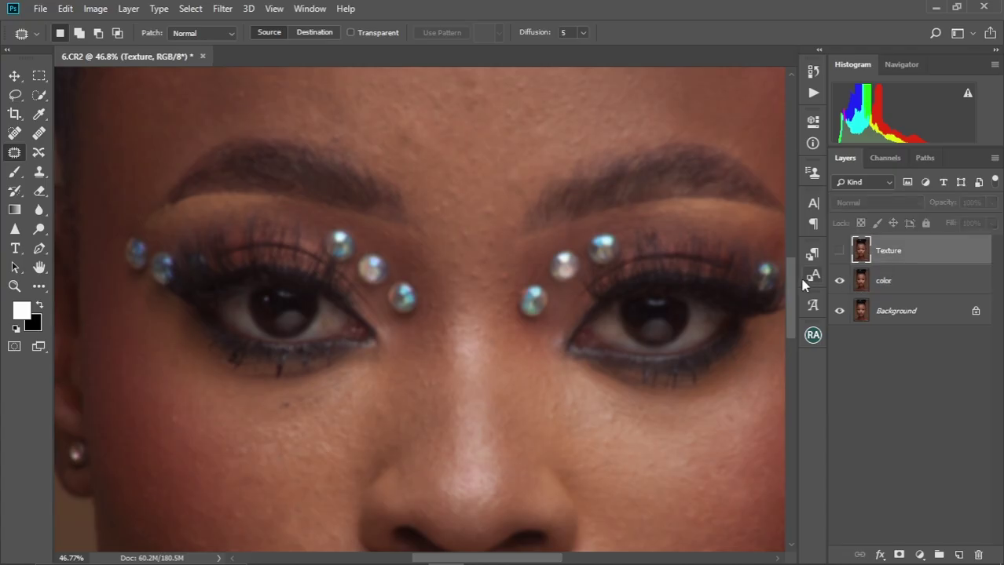
pyautogui.click(838, 252)
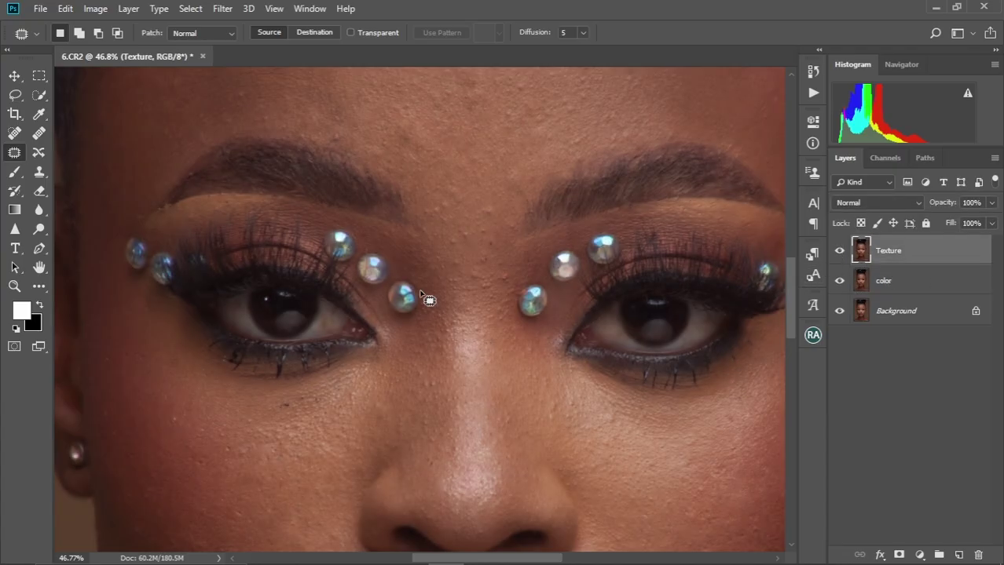
# - Run Apply Image on the Texture layer using the color layer's RGB channel, Subtract blending, 100% opacity, scale 2 and offset 128
pyautogui.scroll(-3, 424, 295)
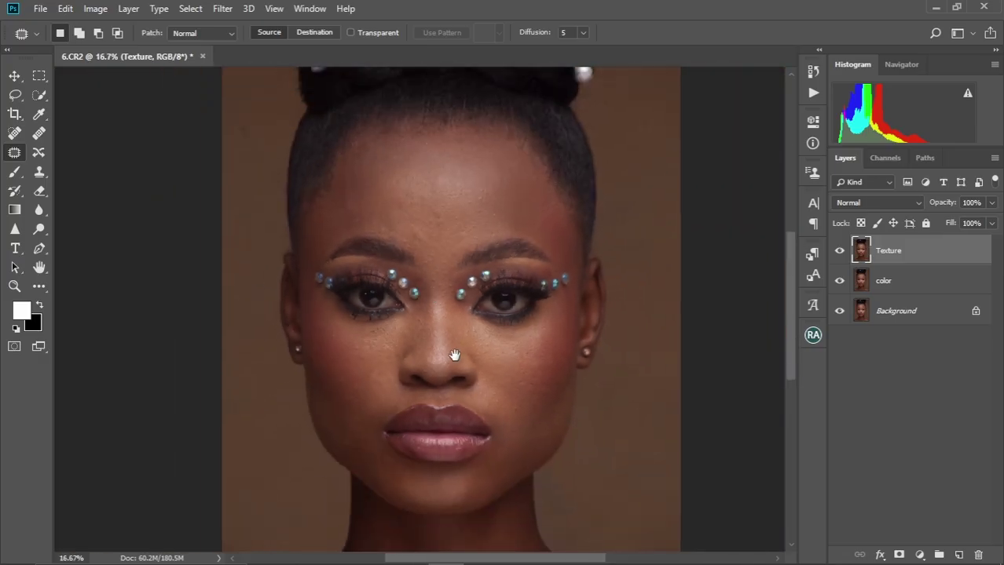
pyautogui.moveTo(454, 356); pyautogui.dragTo(432, 349)
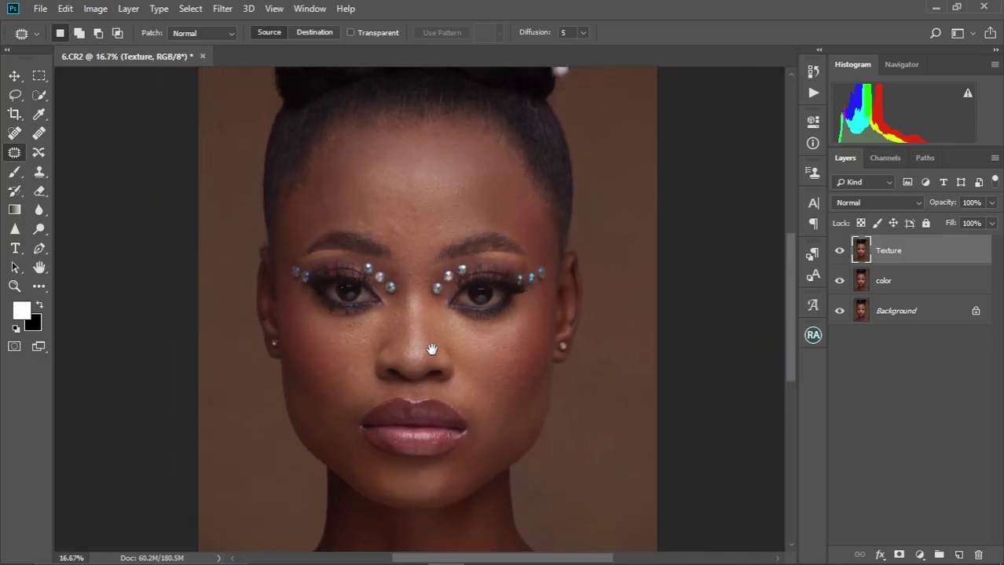
pyautogui.click(95, 9)
pyautogui.click(121, 225)
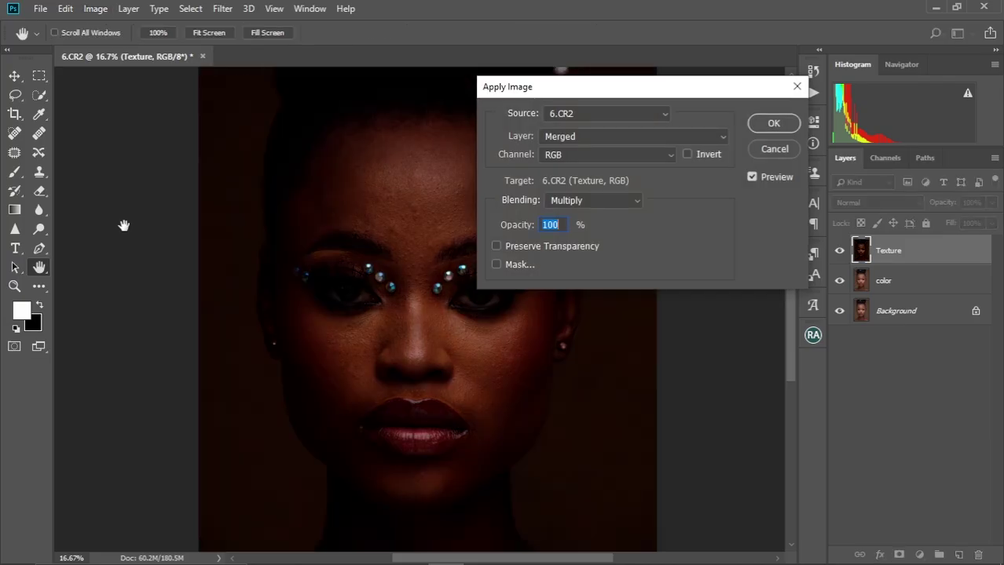
pyautogui.click(722, 139)
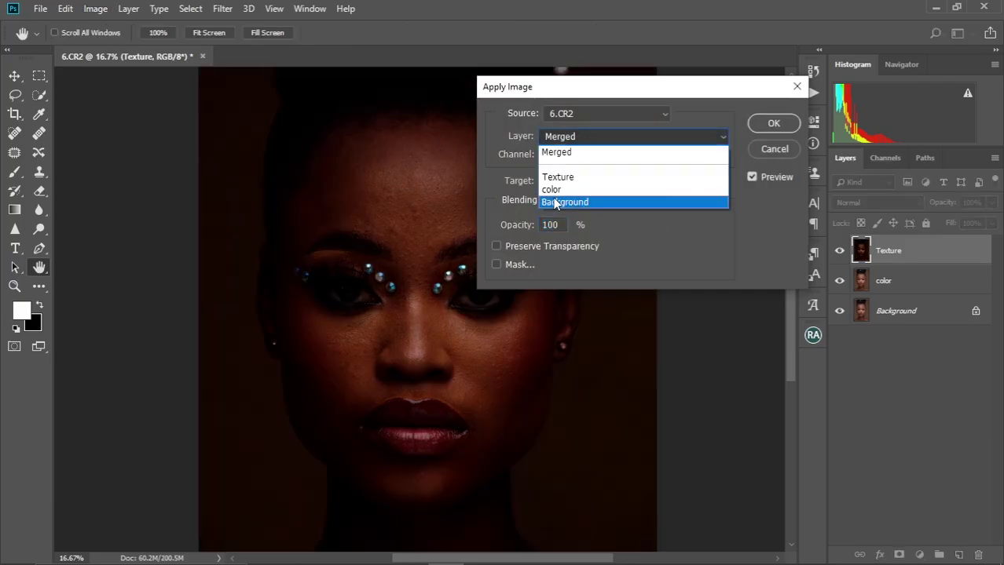
pyautogui.click(573, 191)
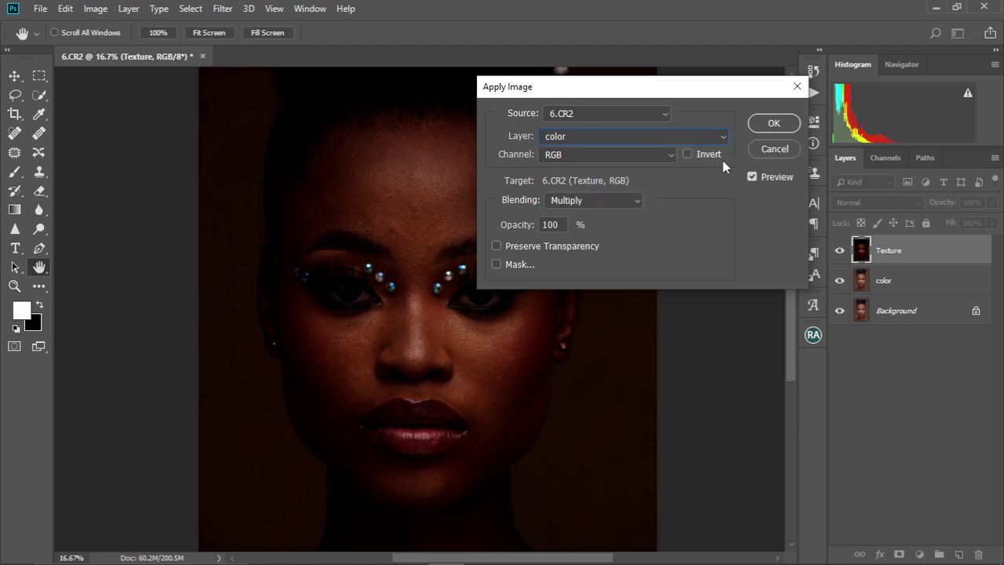
pyautogui.click(670, 158)
pyautogui.click(609, 173)
pyautogui.click(637, 200)
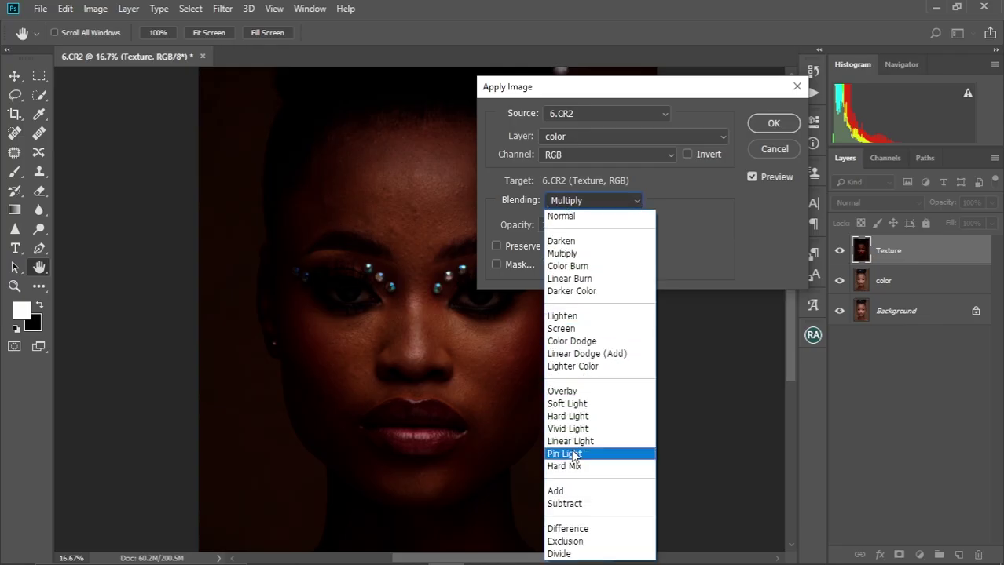
pyautogui.click(576, 505)
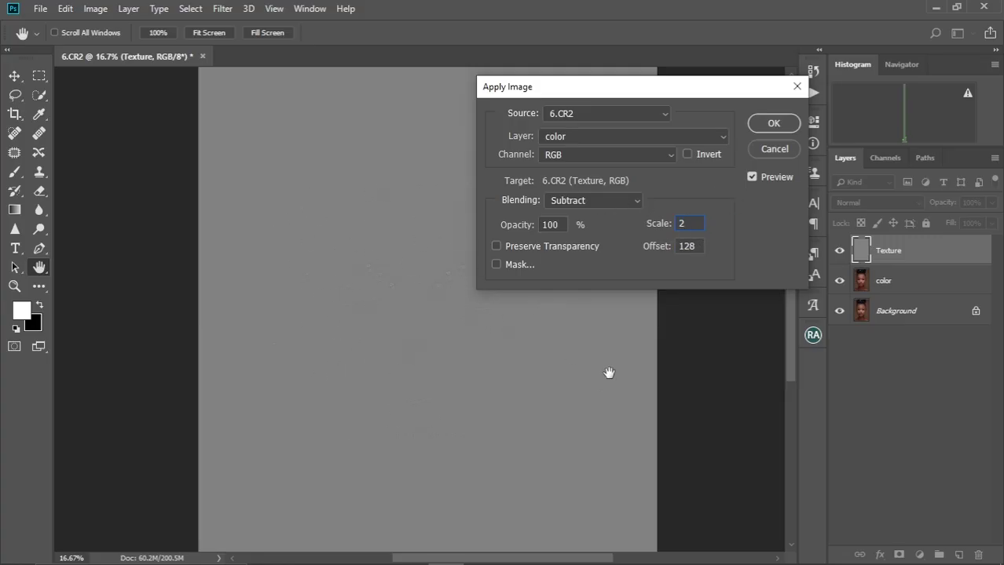
pyautogui.click(771, 125)
pyautogui.press('j')
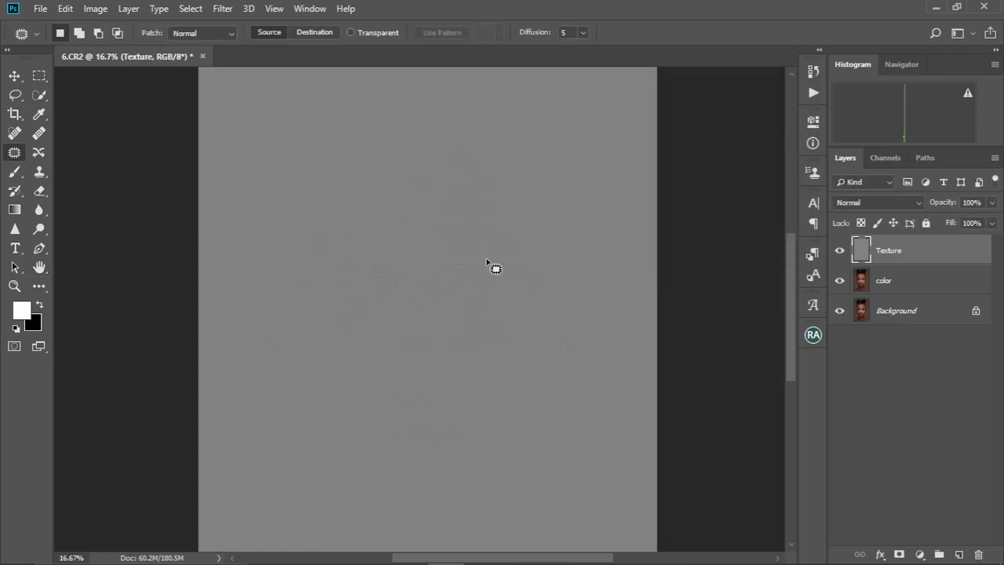
pyautogui.hotkey('ctrl', '-')
pyautogui.hotkey('ctrl', '-')
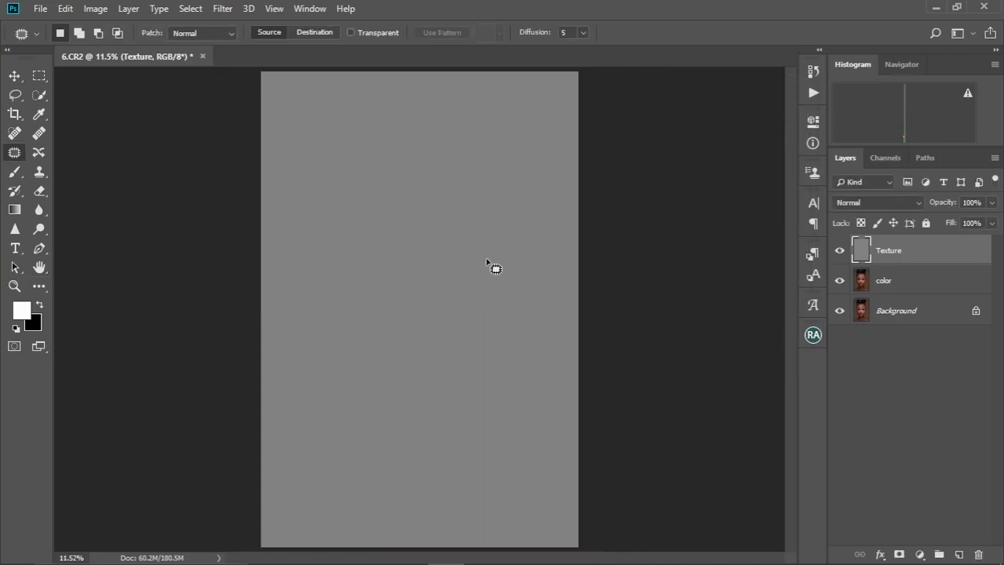
pyautogui.hotkey('ctrl', '+')
pyautogui.hotkey('ctrl', '+')
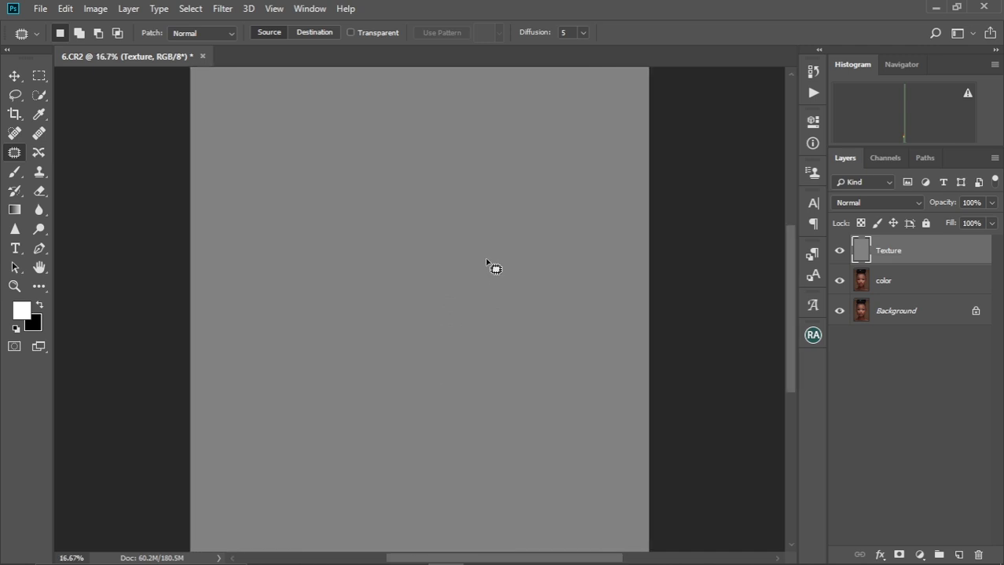
pyautogui.hotkey('ctrl', '0')
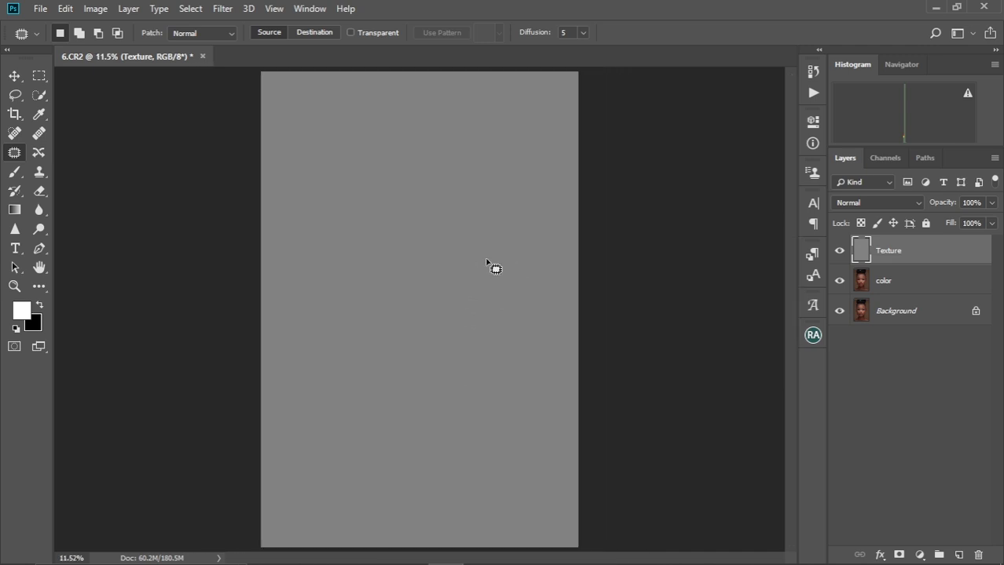
pyautogui.scroll(-2, 487, 264)
pyautogui.scroll(4, 487, 264)
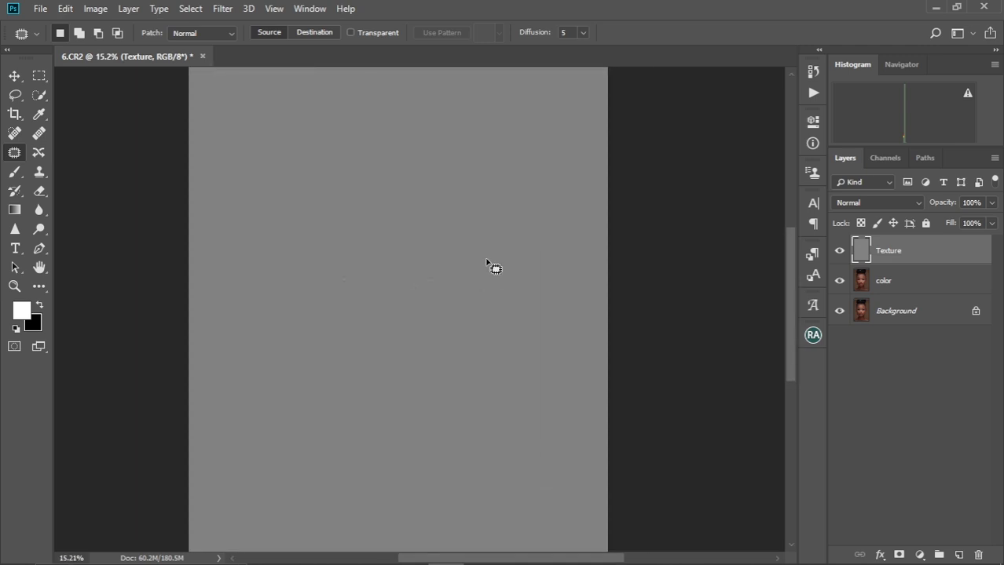
# - Set the Texture layer's blend mode to Linear Light and check the face up close
pyautogui.hotkey('ctrl', '0')
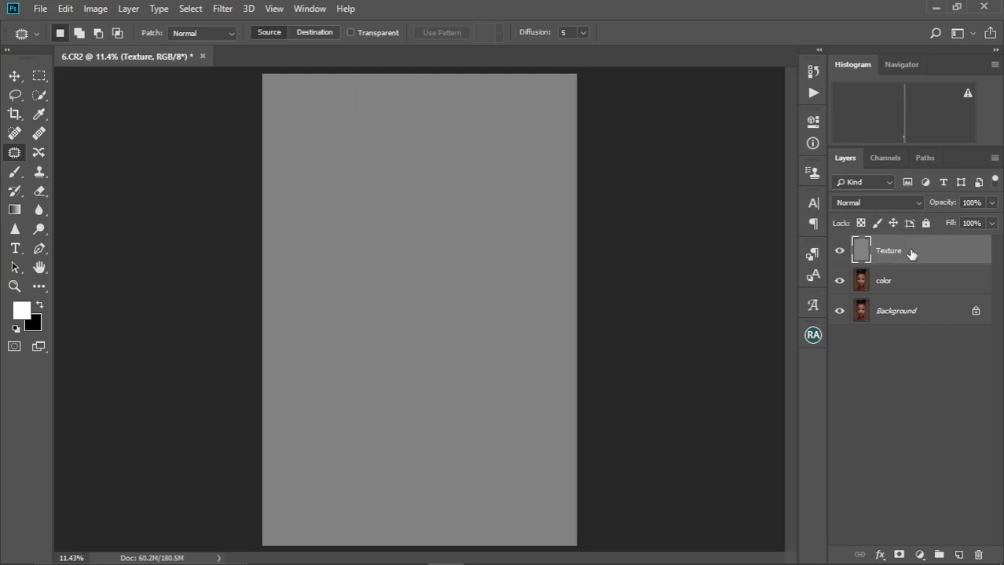
pyautogui.click(917, 205)
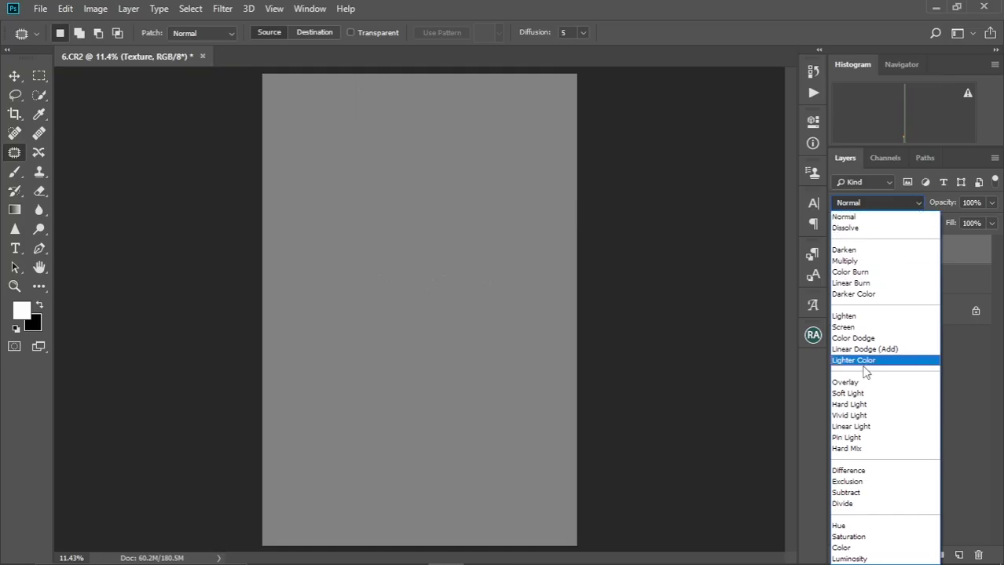
pyautogui.click(868, 426)
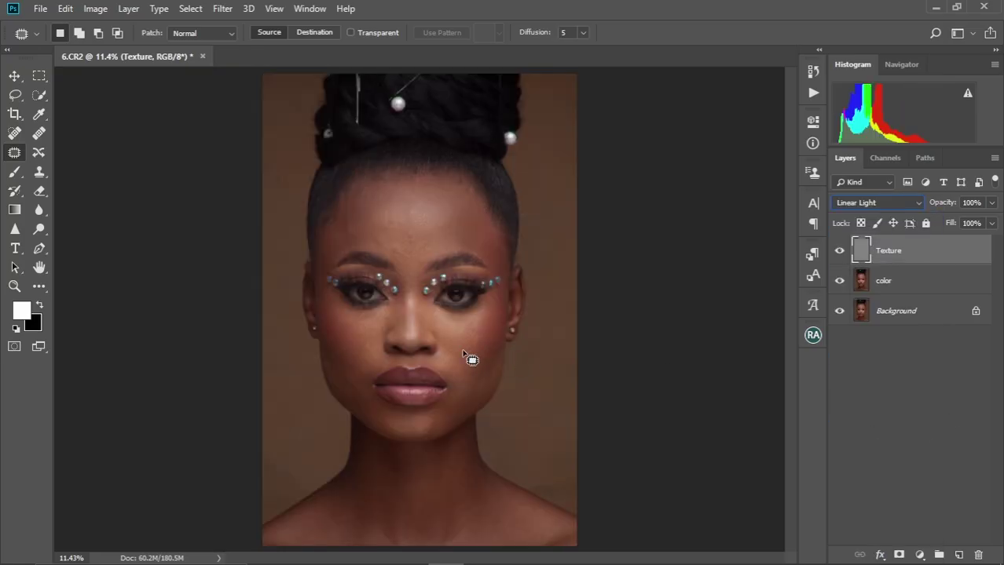
pyautogui.hotkey('ctrl', '+')
pyautogui.hotkey('ctrl', '+')
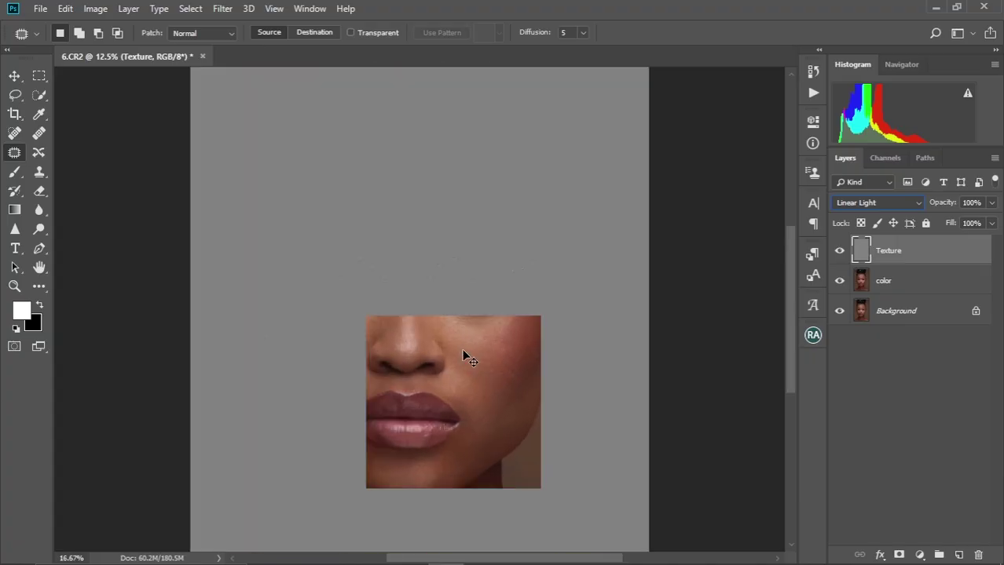
pyautogui.hotkey('ctrl', '+')
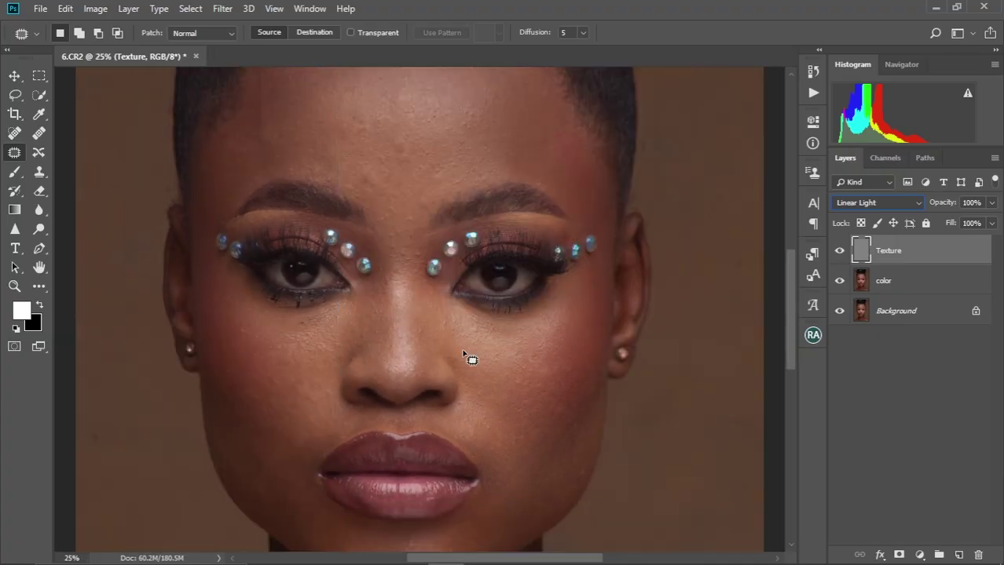
# - Group the Texture and color layers and name the group FS
pyautogui.click(905, 279)
pyautogui.click(908, 256)
pyautogui.keyDown('shift'); pyautogui.click(911, 281); pyautogui.keyUp('shift')
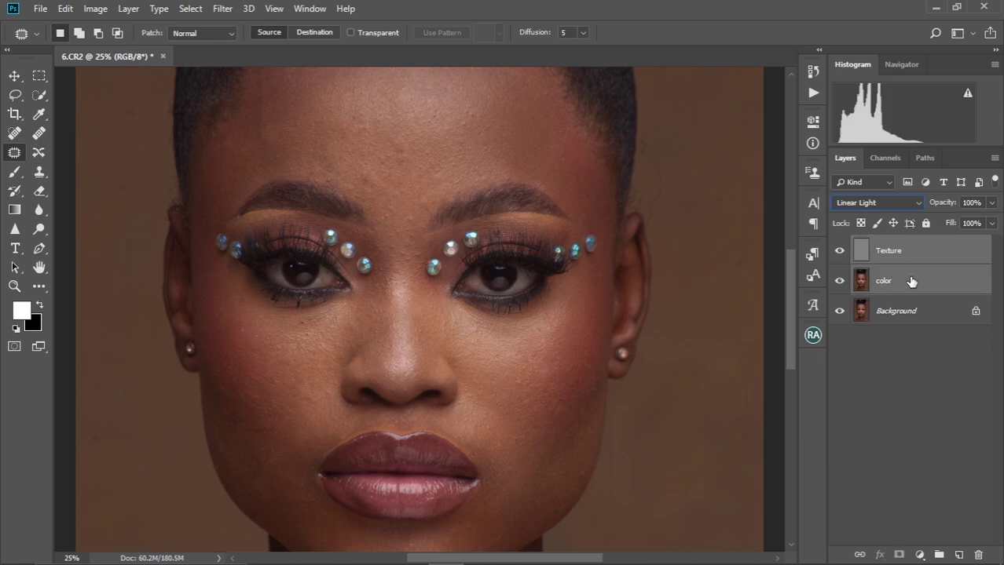
pyautogui.hotkey('ctrl', 'g')
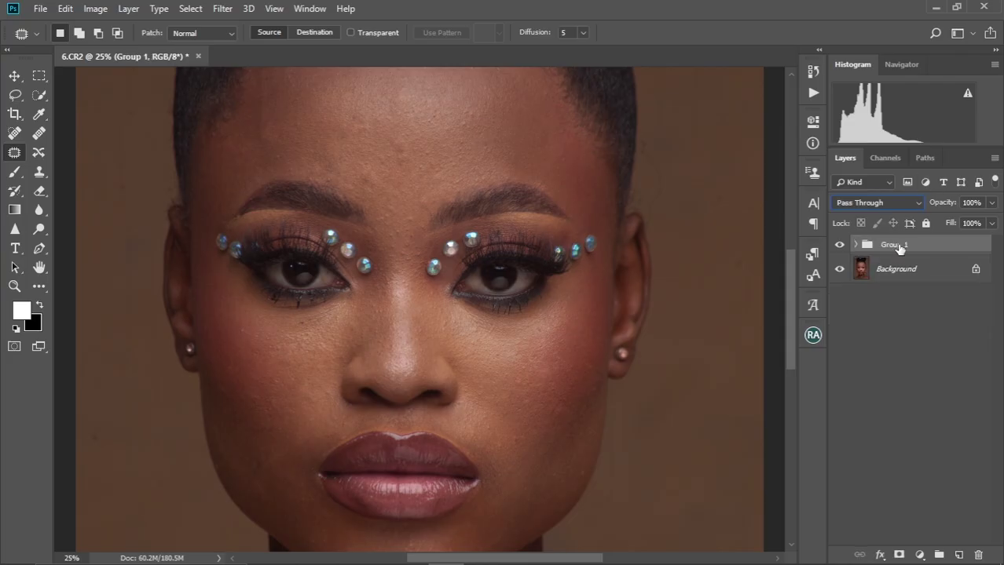
pyautogui.doubleClick(900, 249)
pyautogui.press('BackSpace')
pyautogui.press('Return')
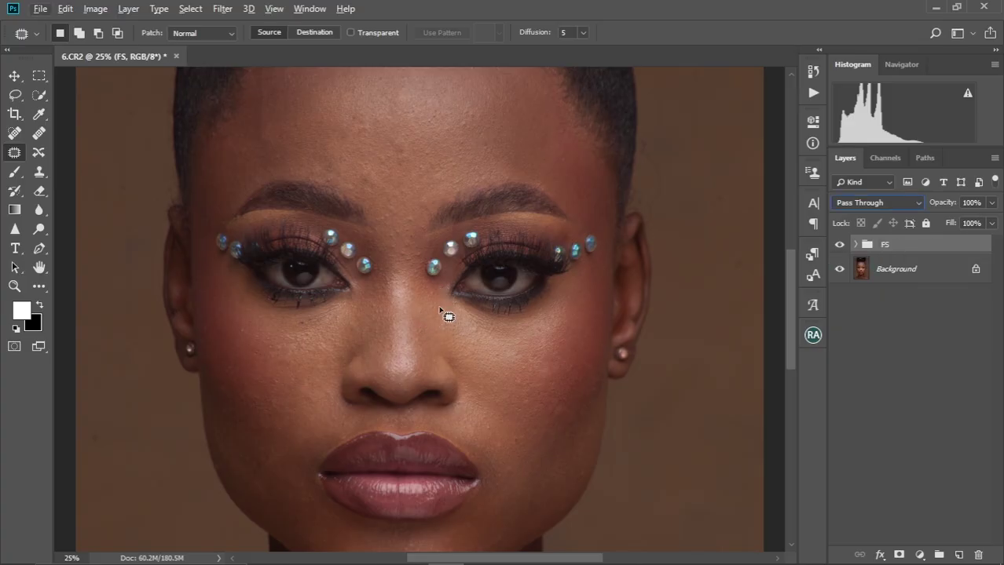
pyautogui.click(14, 75)
pyautogui.hotkey('ctrl', '-')
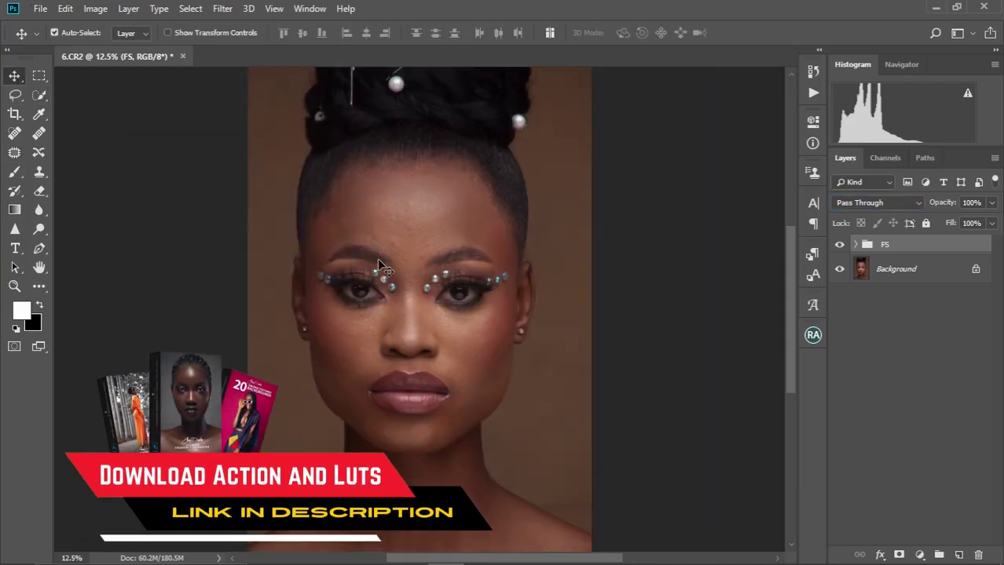
pyautogui.scroll(3, 397, 259)
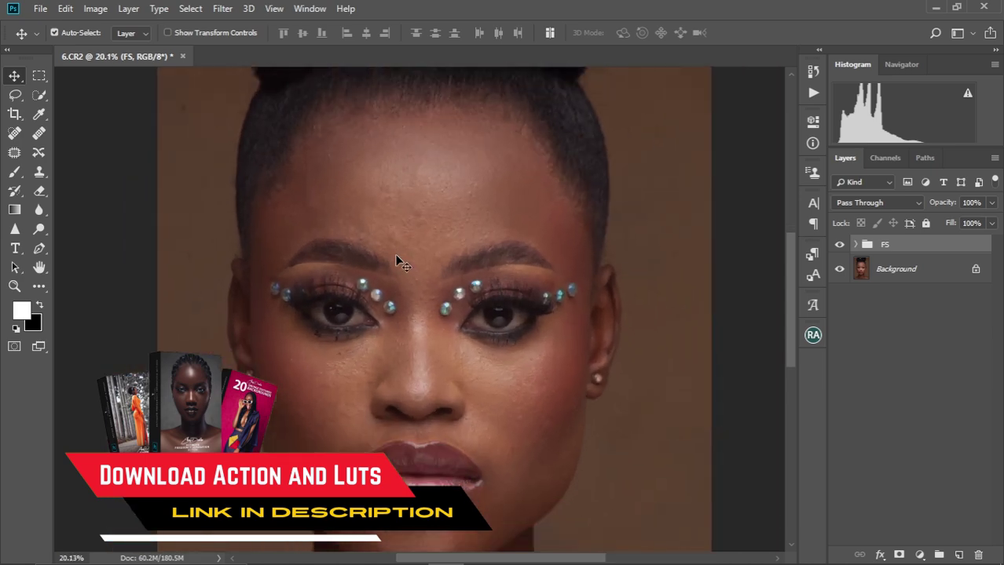
pyautogui.scroll(-3, 397, 261)
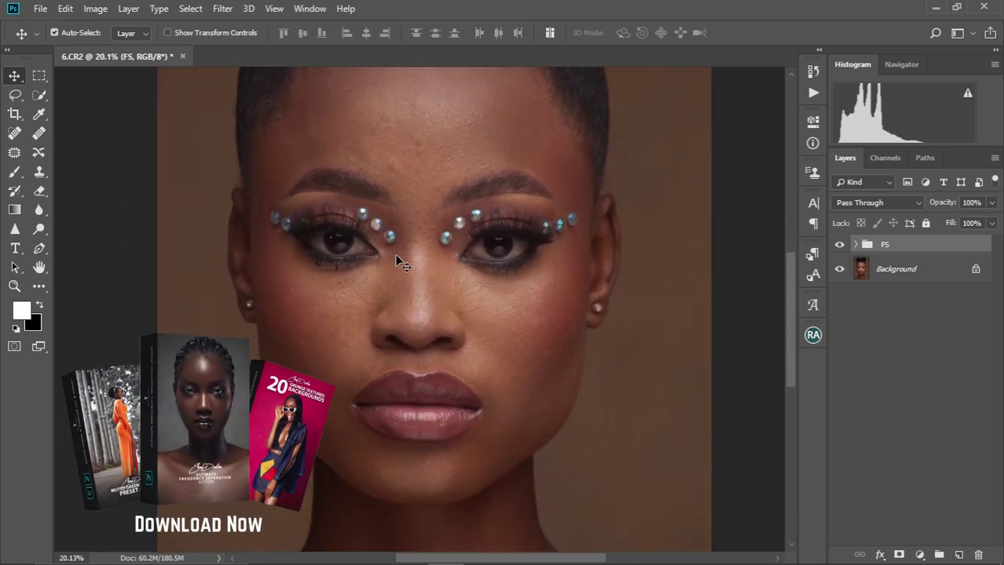
pyautogui.scroll(2, 396, 261)
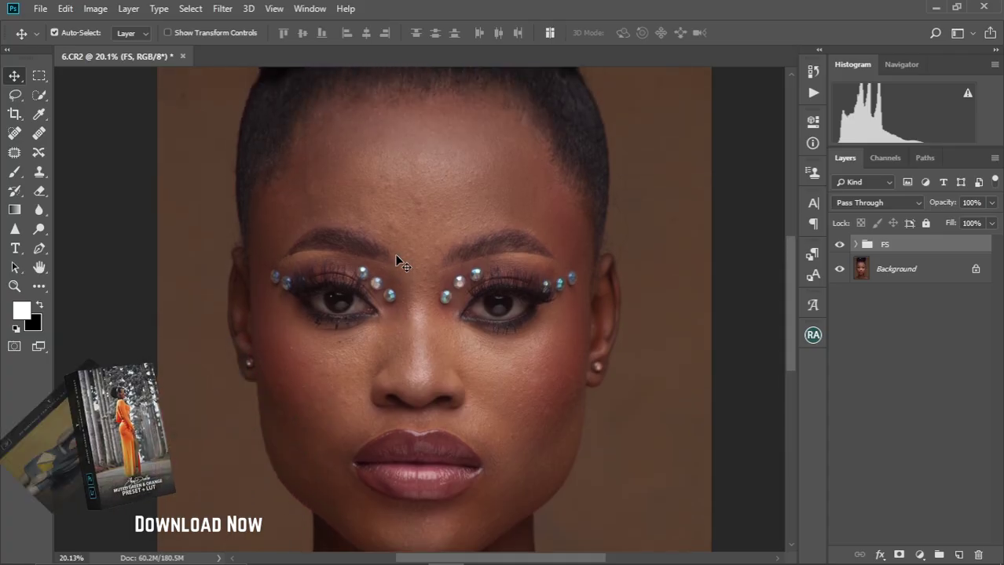
pyautogui.scroll(-2, 434, 349)
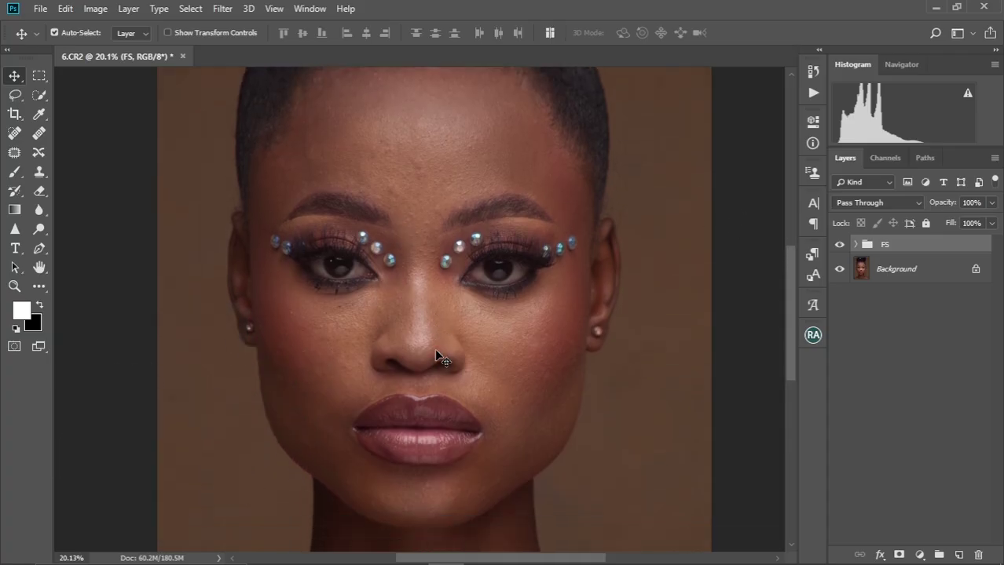
# - Expand the FS group and make its color layer active for smoothing with the Mixer Brush
pyautogui.click(855, 245)
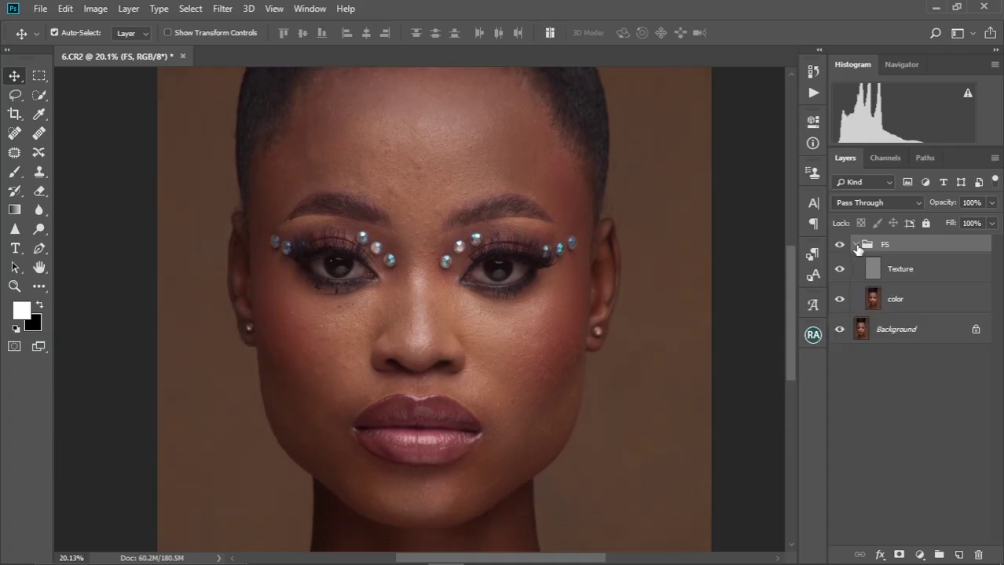
pyautogui.click(898, 306)
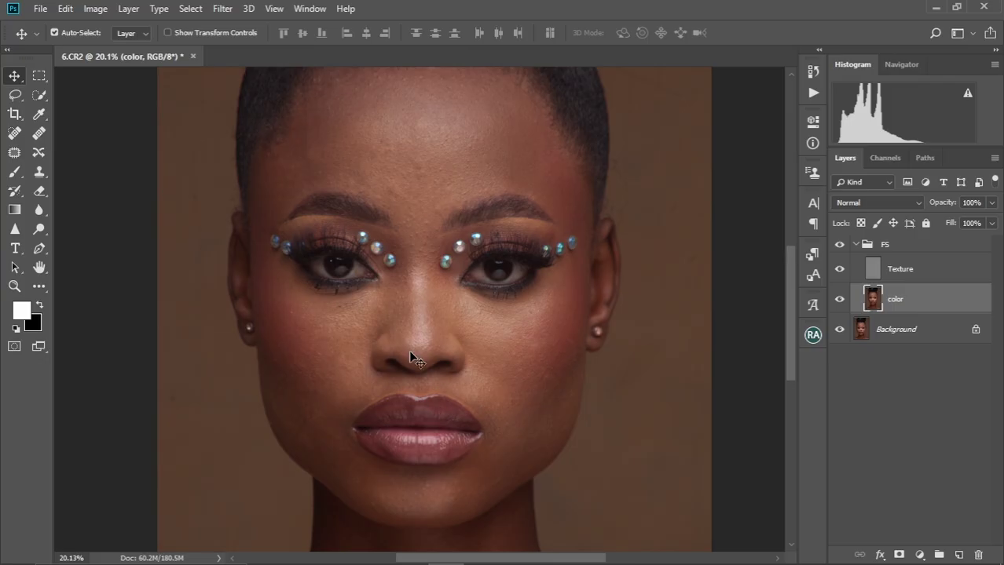
pyautogui.scroll(3, 410, 357)
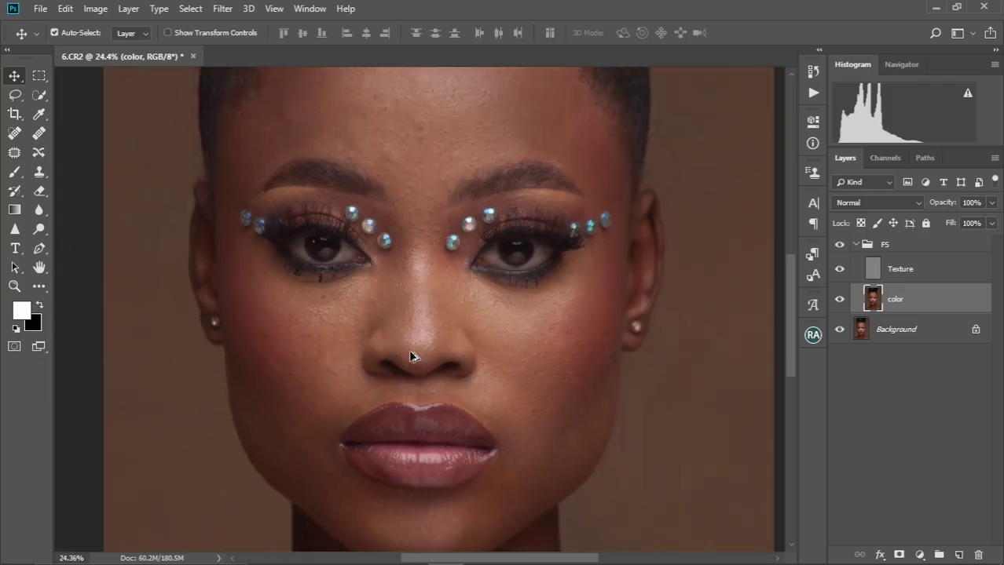
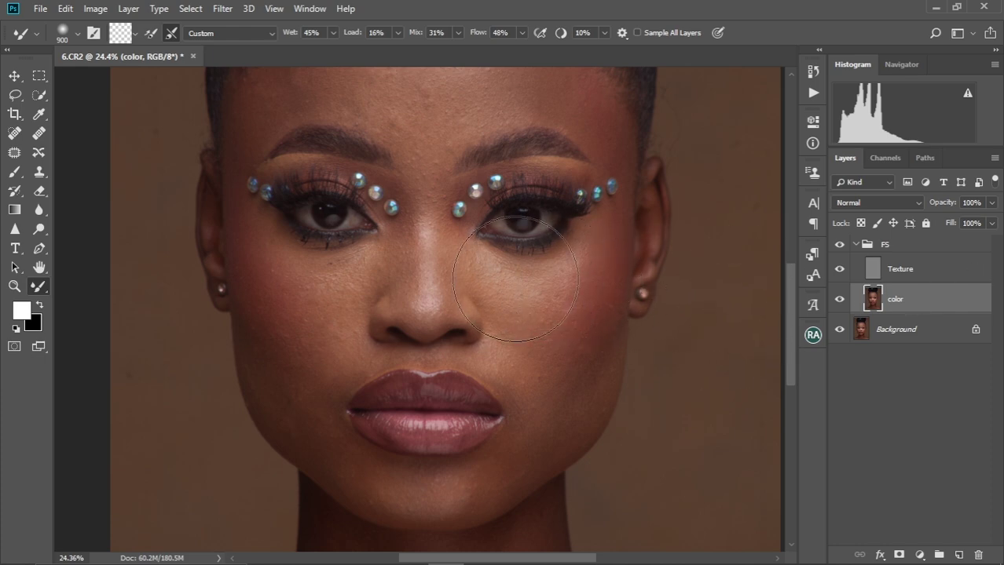
pyautogui.hotkey('ctrl', 'z')
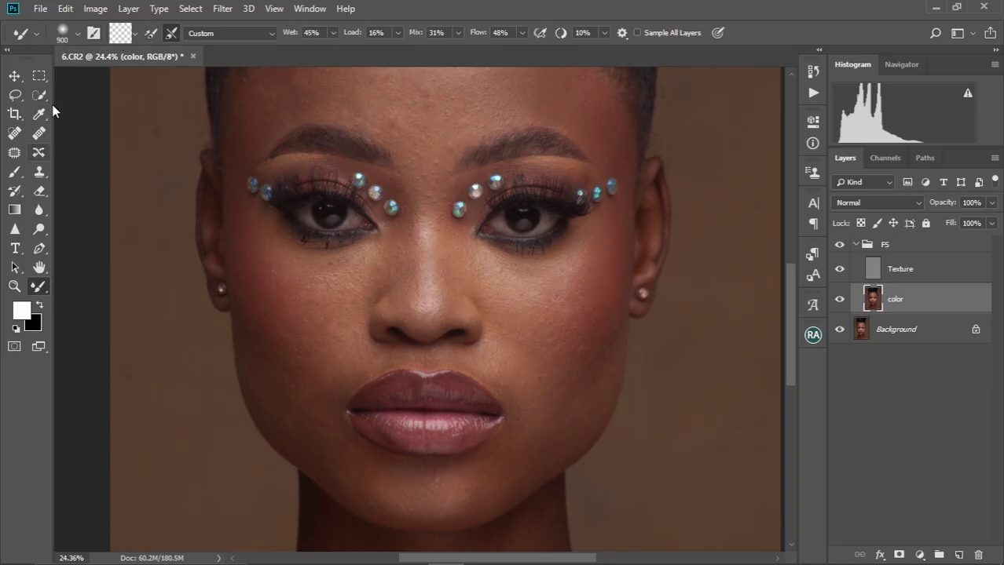
# - Reduce the soft round Mixer Brush tip to 500 px and clean the brush
pyautogui.click(78, 34)
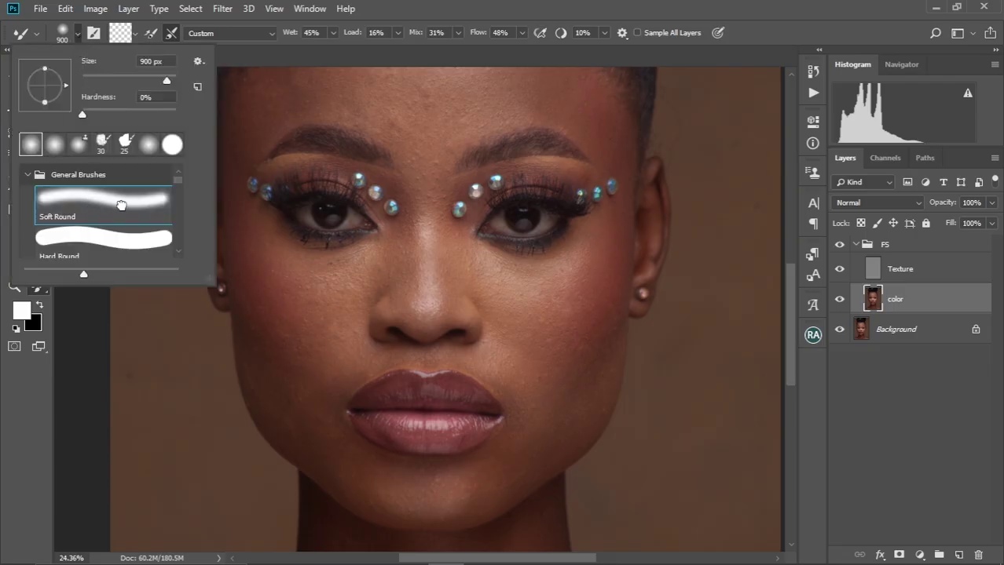
pyautogui.click(77, 36)
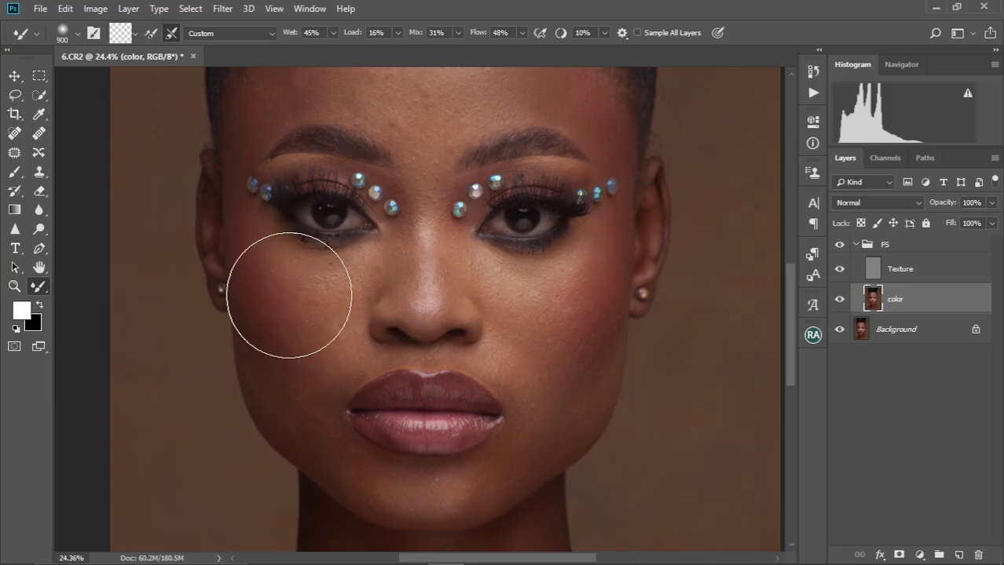
pyautogui.press('[')
pyautogui.press('[')
pyautogui.press('[')
pyautogui.press('[')
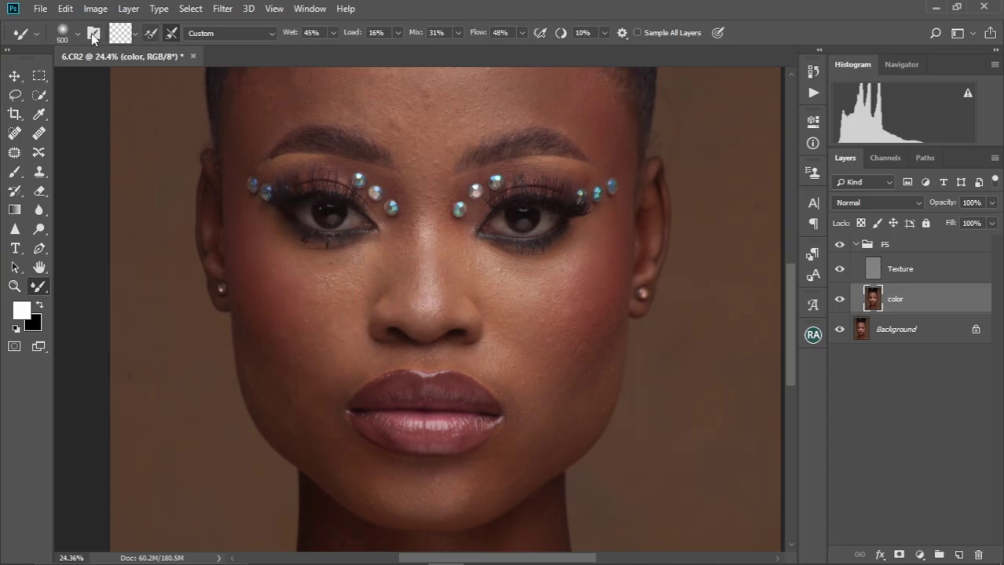
pyautogui.click(136, 32)
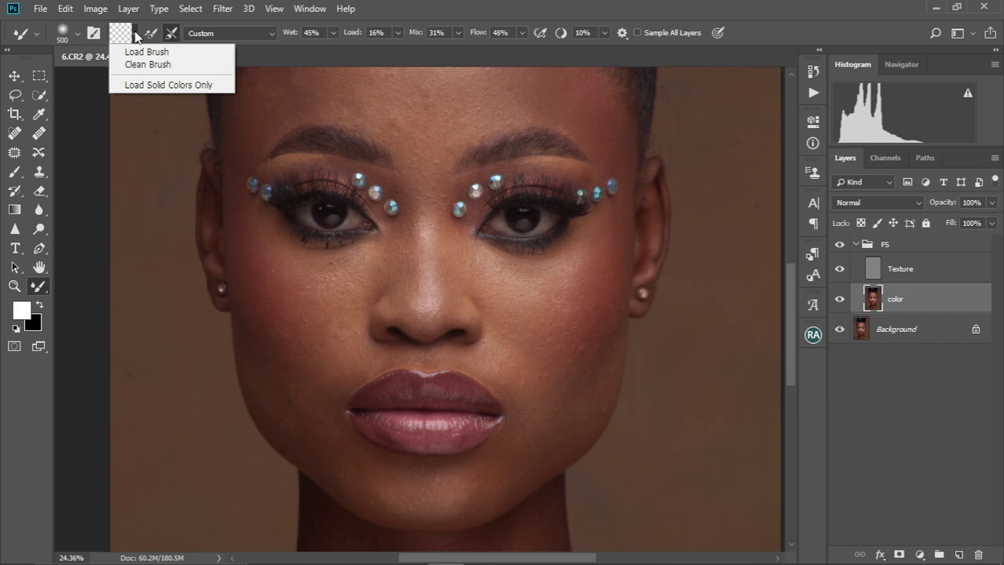
pyautogui.click(154, 66)
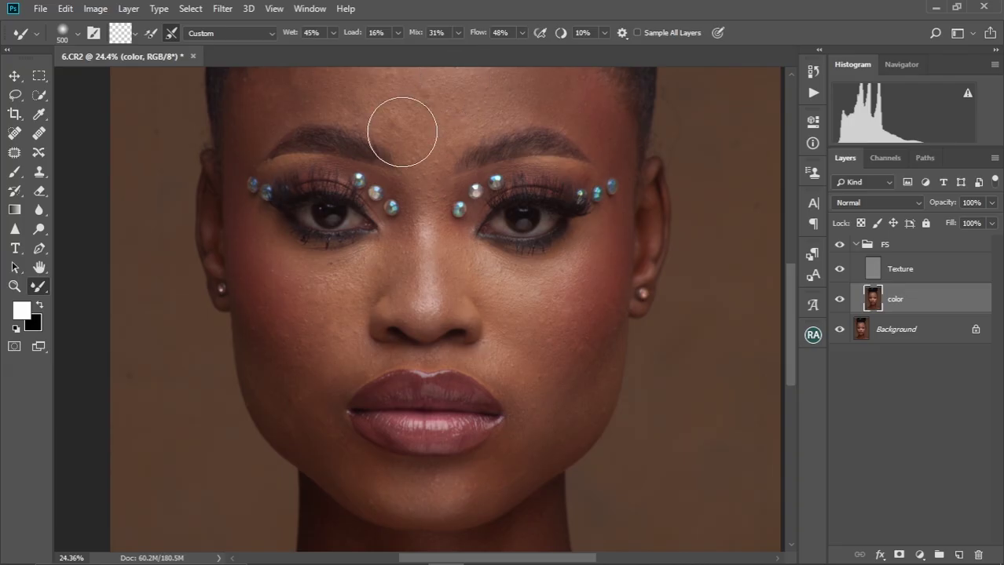
pyautogui.scroll(3, 417, 161)
pyautogui.scroll(-4, 417, 161)
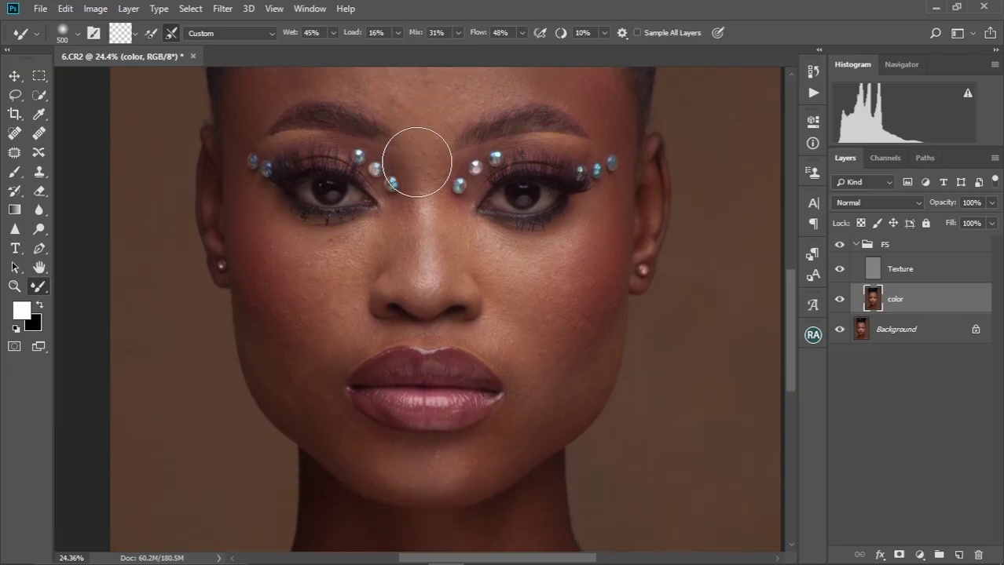
pyautogui.scroll(3, 417, 161)
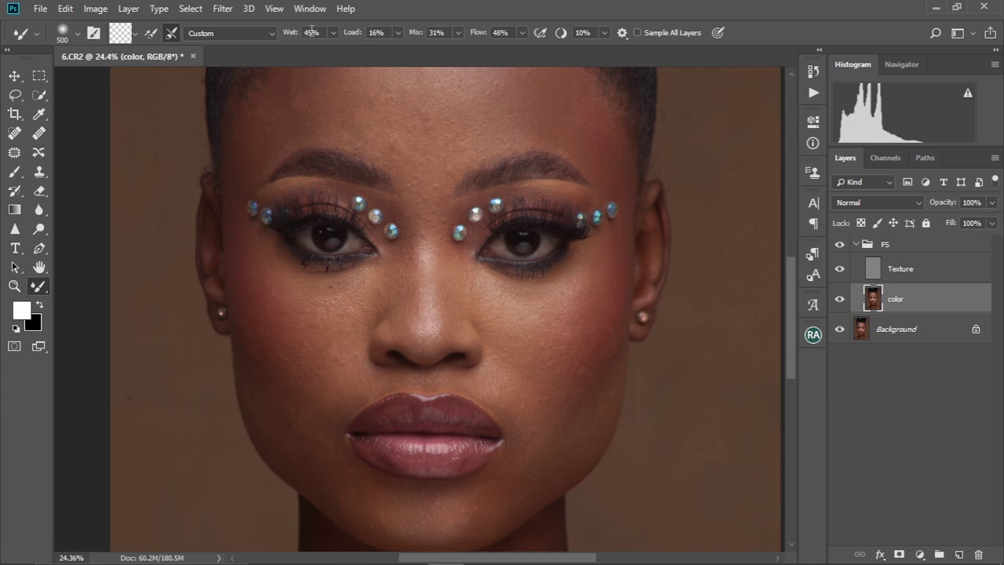
pyautogui.scroll(2, 409, 182)
pyautogui.scroll(-4, 409, 182)
pyautogui.scroll(4, 409, 183)
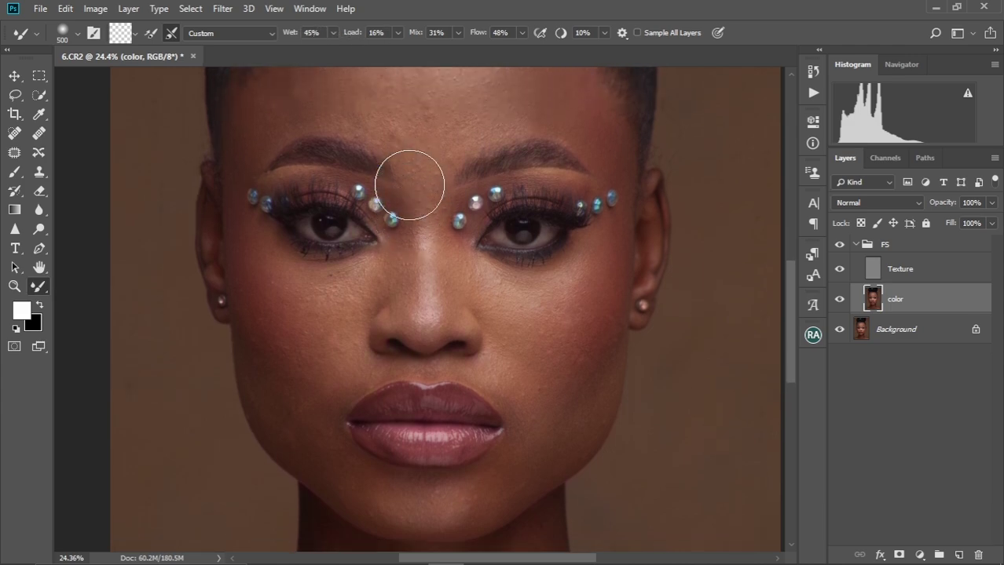
pyautogui.scroll(-5, 409, 185)
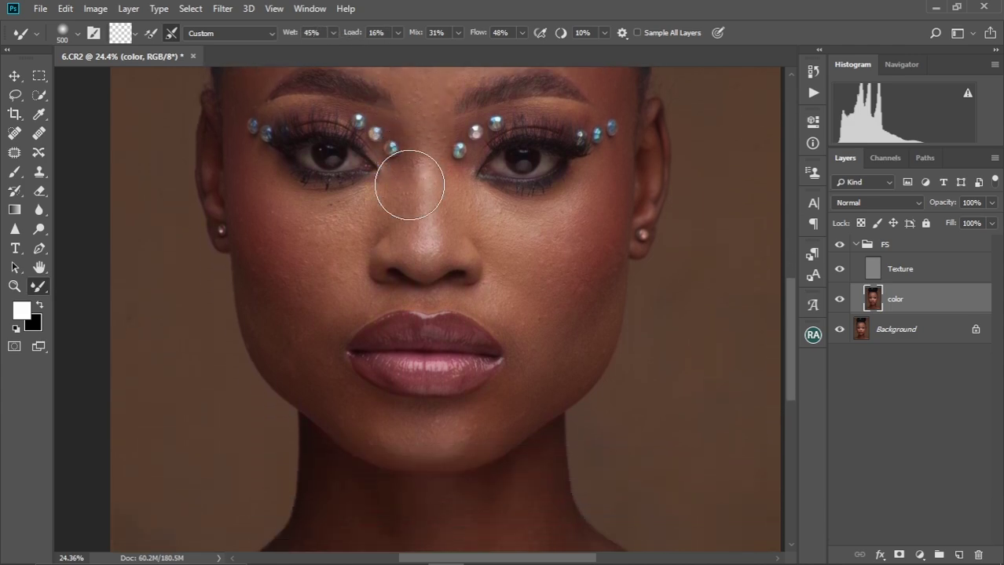
pyautogui.scroll(3, 409, 185)
pyautogui.scroll(-2, 409, 184)
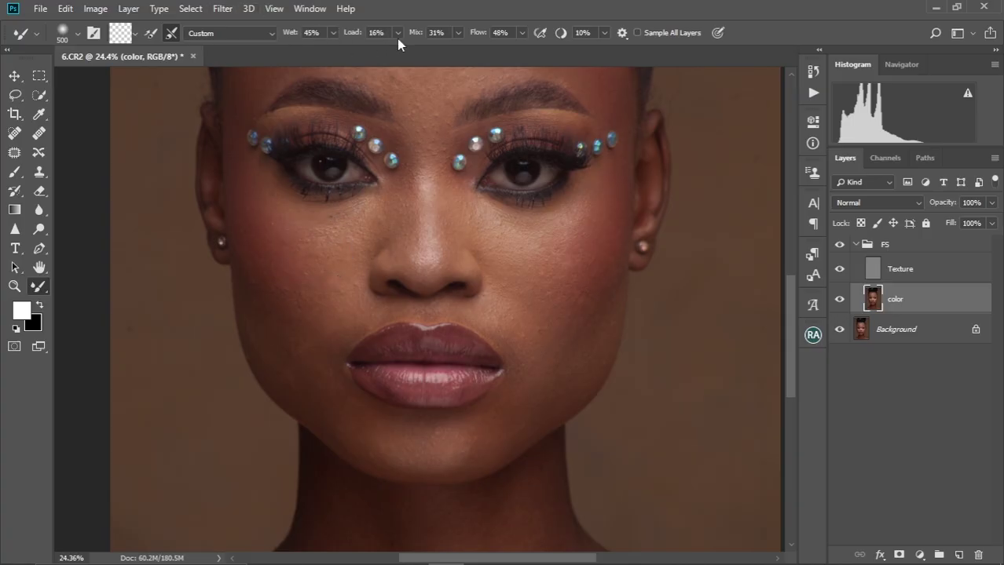
pyautogui.scroll(-2, 377, 253)
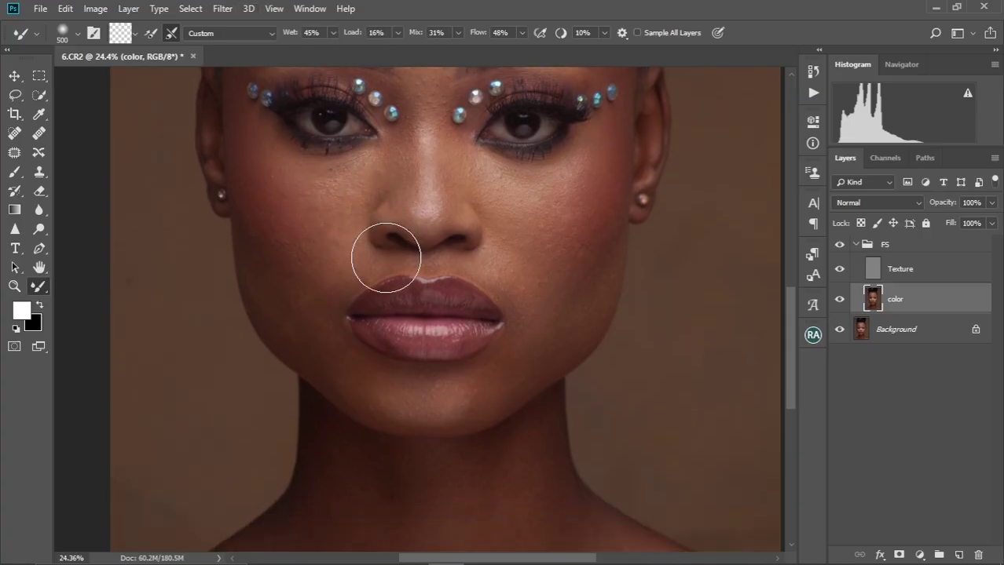
pyautogui.scroll(4, 386, 257)
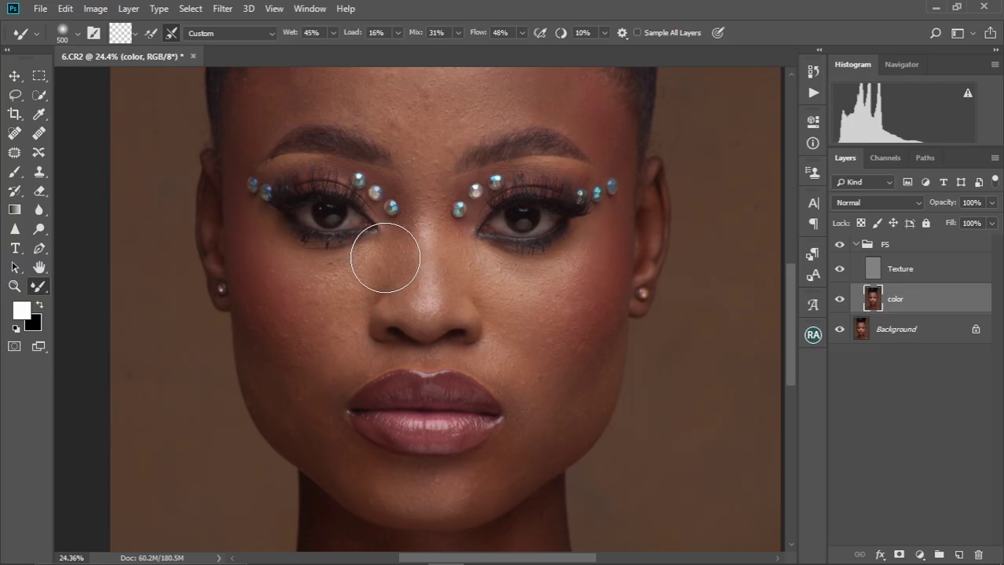
pyautogui.scroll(3, 386, 257)
pyautogui.scroll(-3, 385, 257)
# - Blend the skin tones on the cheek at the left of the face with the Mixer Brush at 300 to 500 px
pyautogui.moveTo(421, 229); pyautogui.dragTo(440, 199)
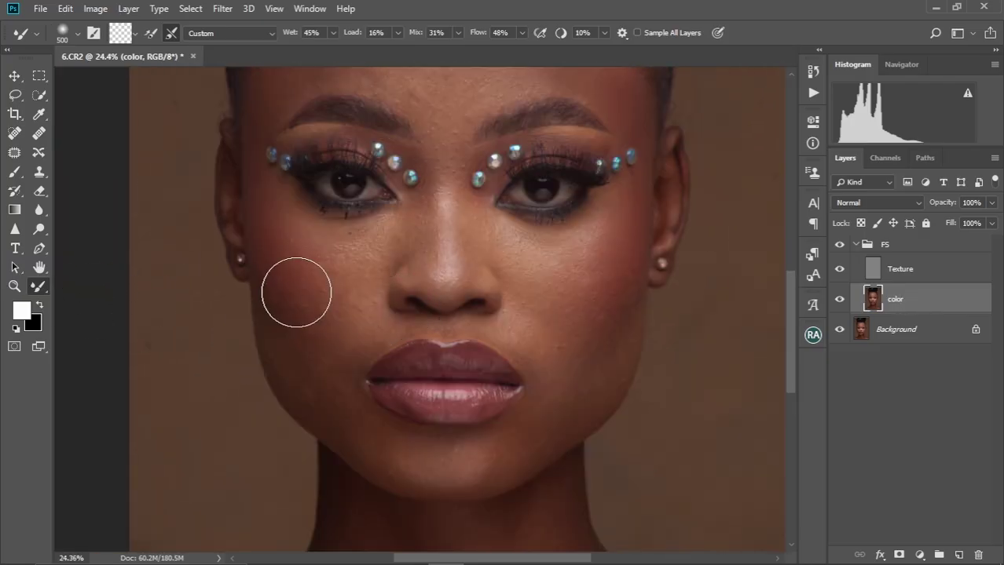
pyautogui.press('[')
pyautogui.press('[')
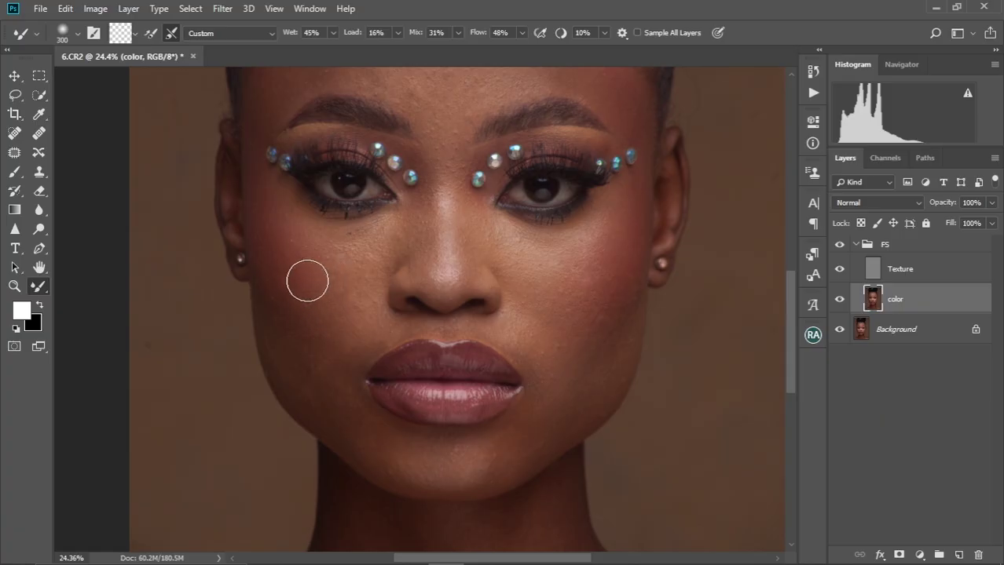
pyautogui.press(']')
pyautogui.press(']')
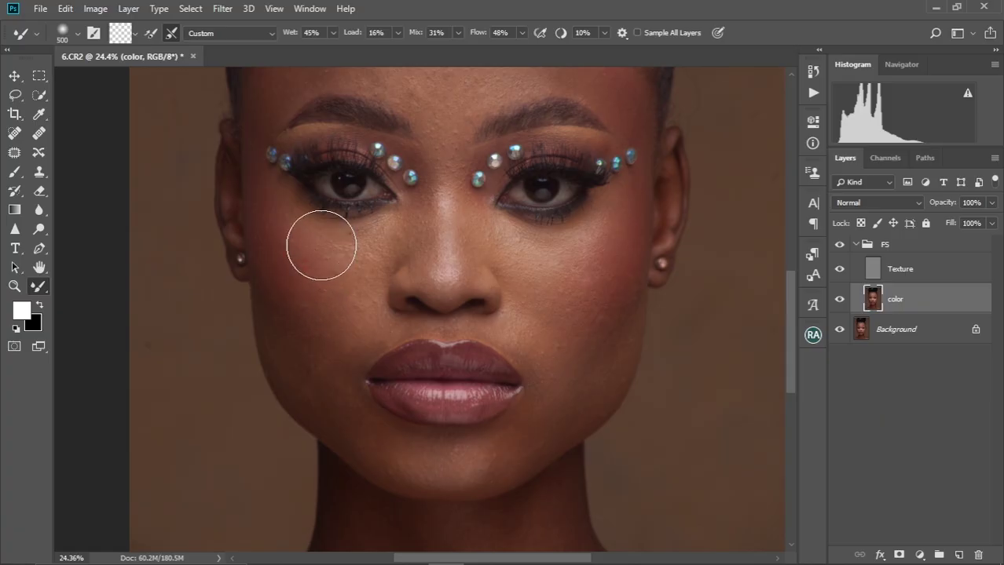
pyautogui.press('[')
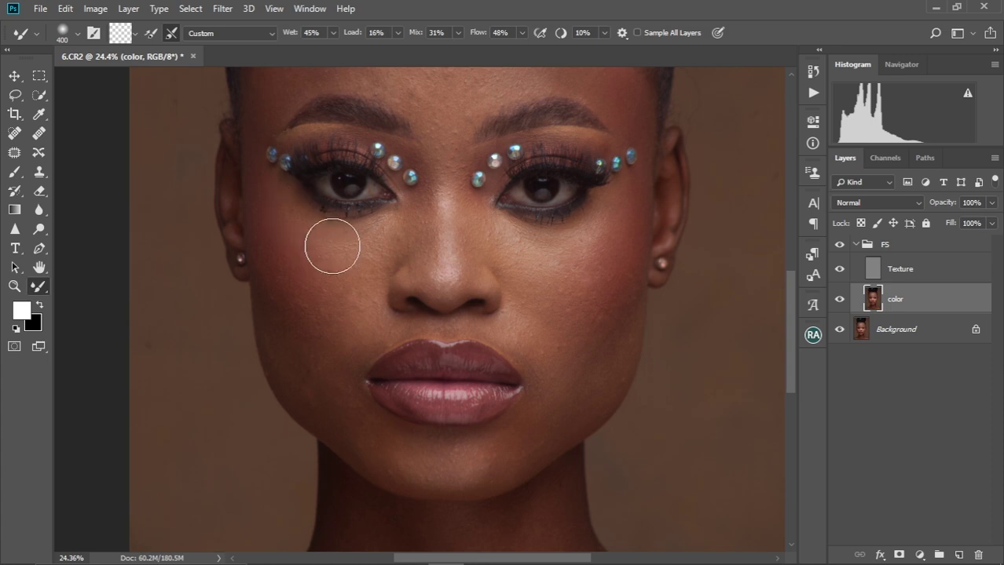
# - Smooth the skin beneath the left-hand eye and across the upper cheek with a 200 to 300 px Mixer Brush
pyautogui.press('[')
pyautogui.press('[')
pyautogui.press('[')
pyautogui.press('[')
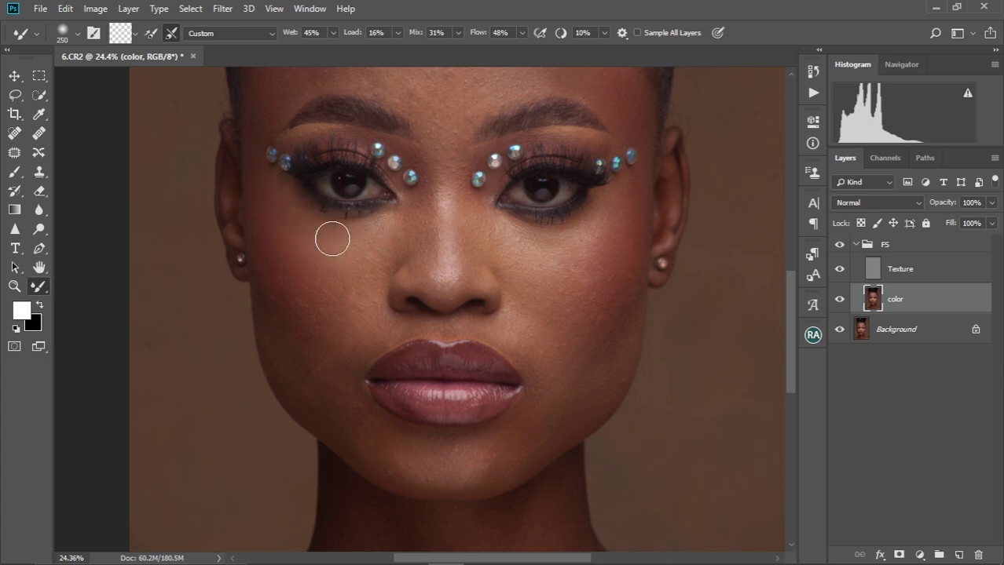
pyautogui.scroll(4, 333, 238)
pyautogui.scroll(-2, 332, 239)
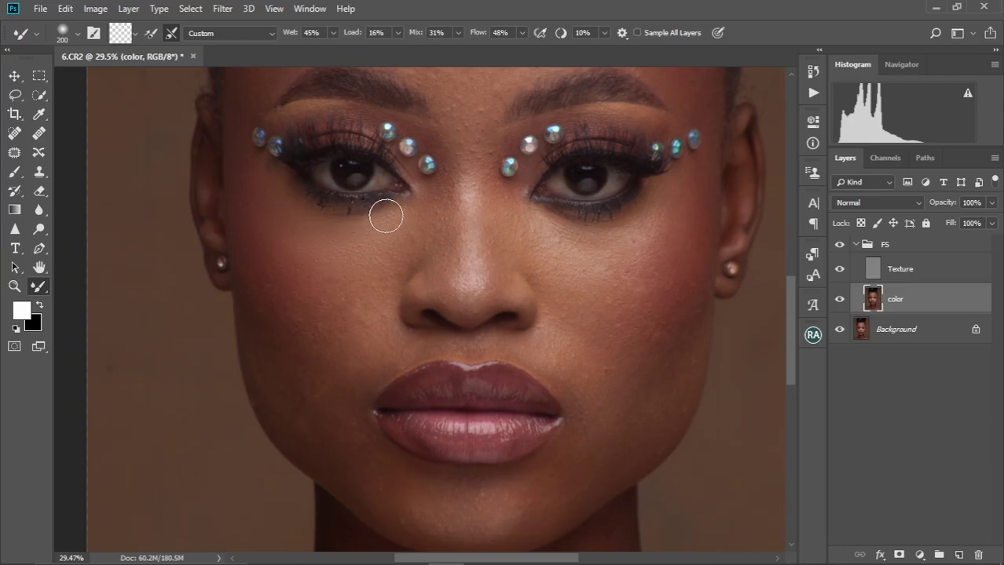
pyautogui.press(']')
pyautogui.press(']')
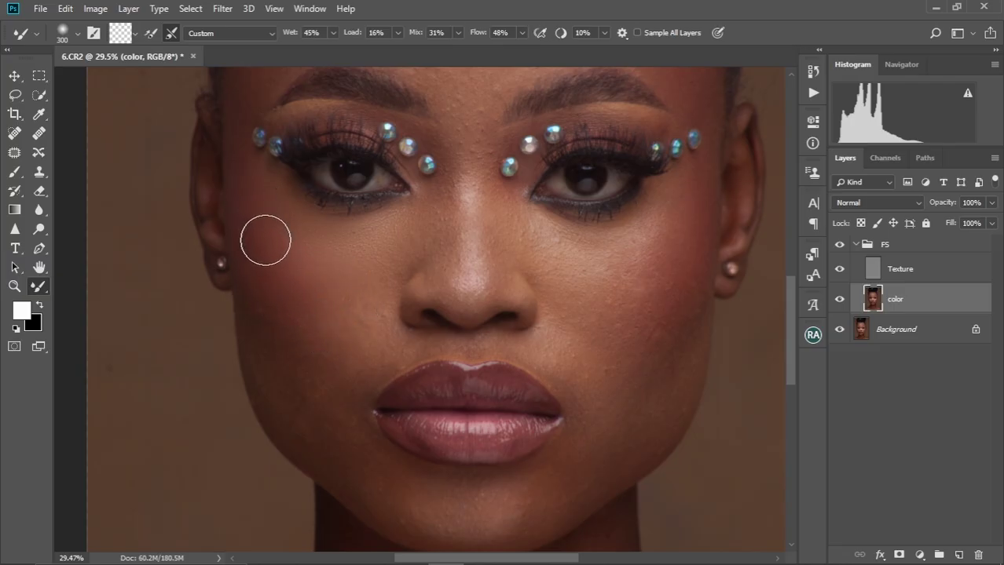
# - Blend the left-hand cheek between the ear, nose and mouth corner, using brush sizes of 200 and 300 px
pyautogui.press('[')
pyautogui.press('[')
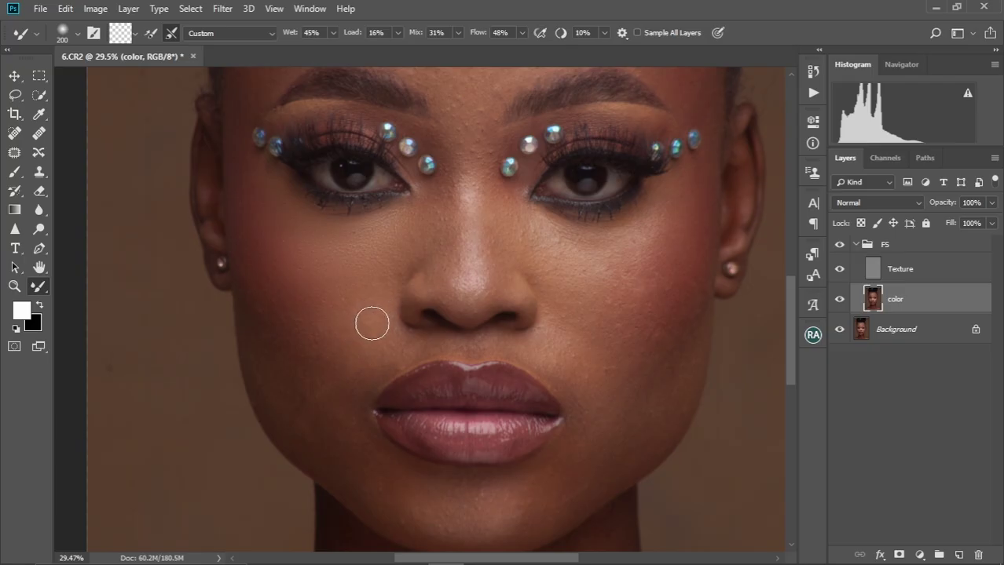
pyautogui.press(']')
pyautogui.press(']')
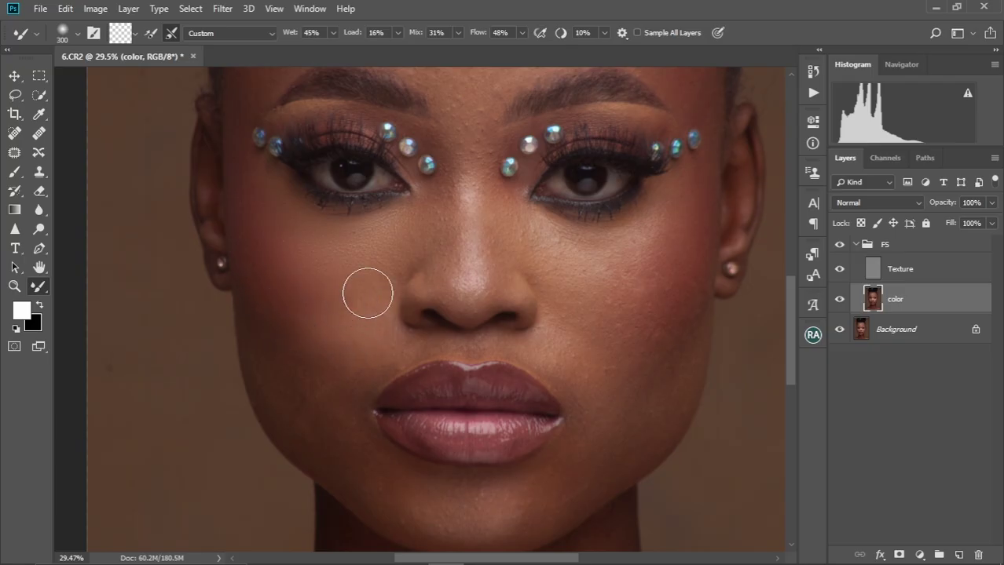
# - Smooth the tones along the bridge of the nose with the Mixer Brush at 175 px
pyautogui.moveTo(414, 236); pyautogui.dragTo(407, 311)
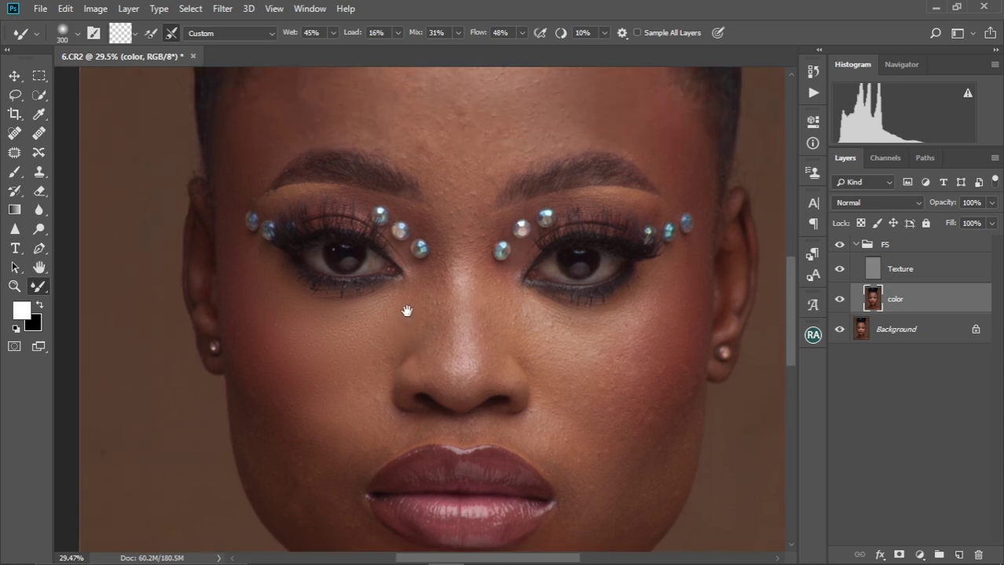
pyautogui.press('[')
pyautogui.press('[')
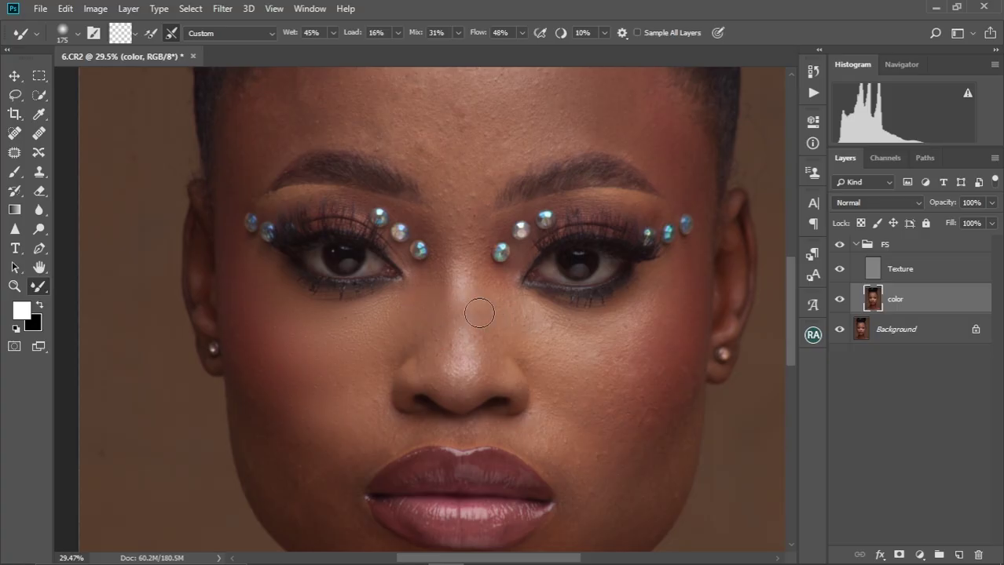
pyautogui.scroll(5, 471, 315)
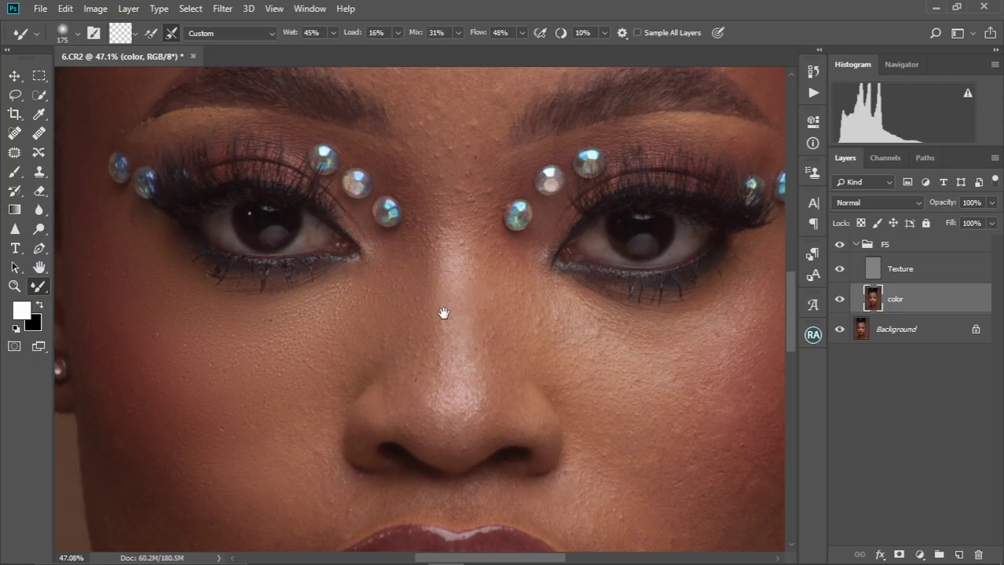
pyautogui.moveTo(445, 317)
pyautogui.mouseDown()
pyautogui.moveTo(466, 249)
pyautogui.moveTo(460, 292)
pyautogui.mouseUp()
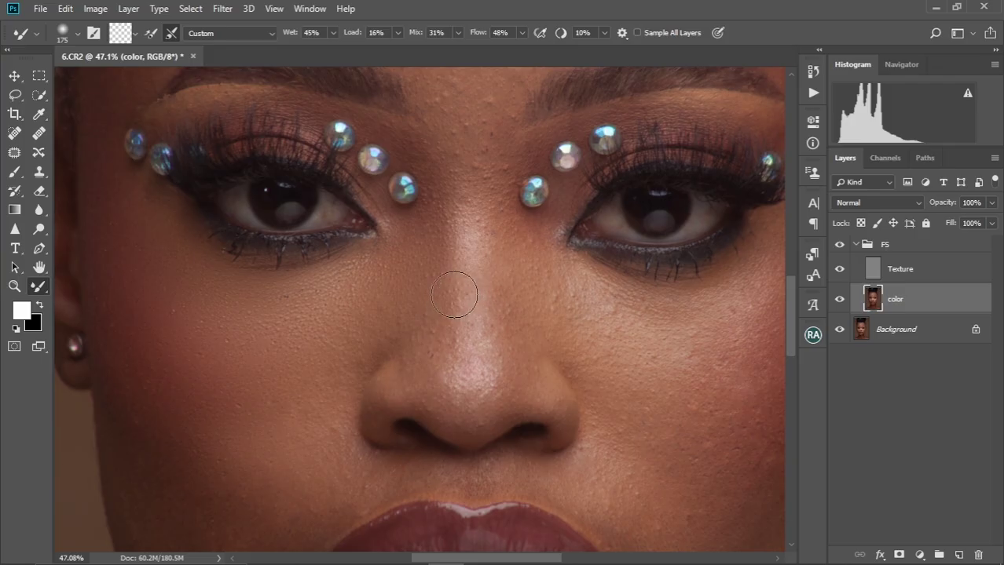
pyautogui.scroll(-2, 454, 294)
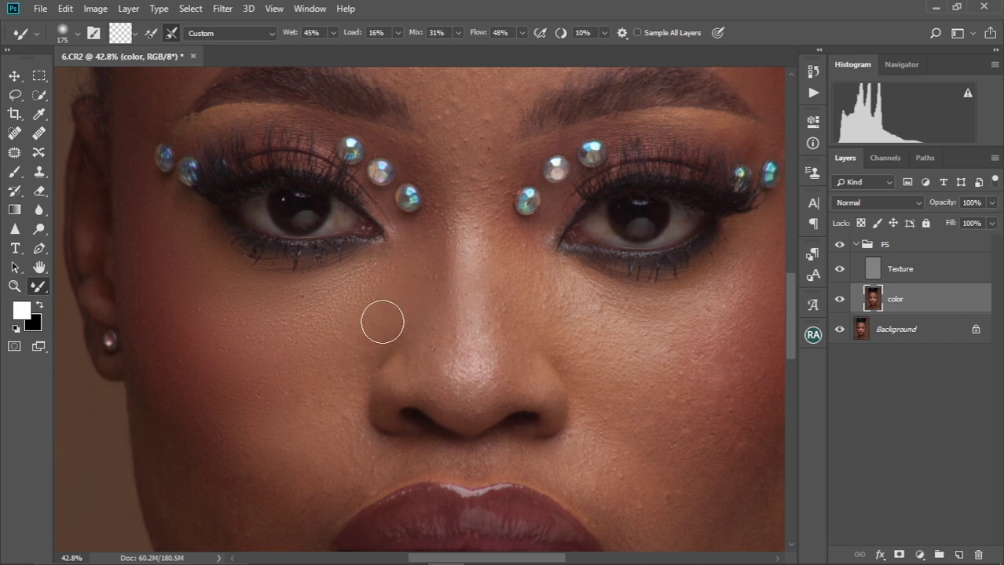
# - Blend the left-hand side of the nose into the adjoining cheek with the Mixer Brush at about 175 px
pyautogui.press(']')
pyautogui.press(']')
pyautogui.press('[')
pyautogui.press('[')
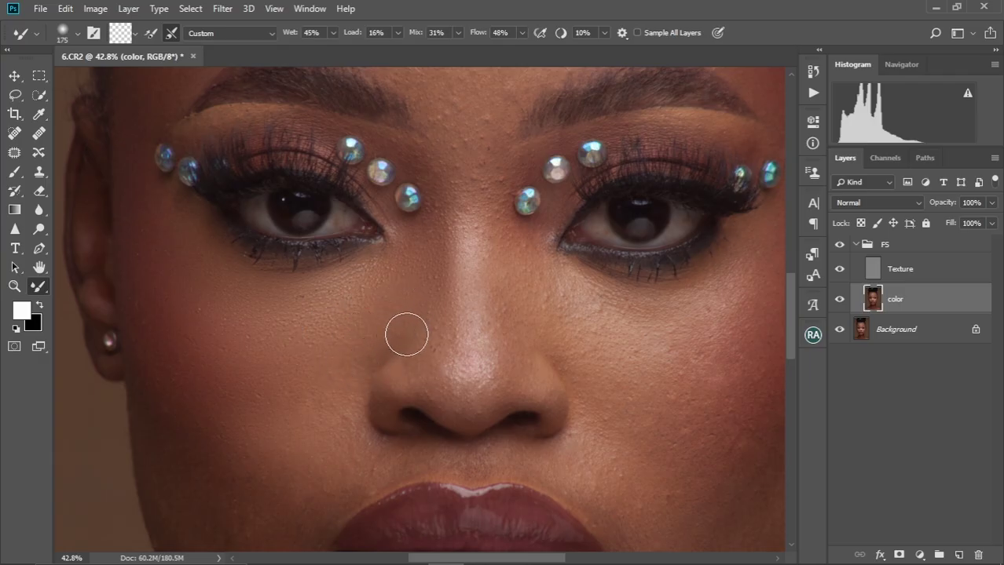
pyautogui.press('[')
pyautogui.press('[')
pyautogui.press(']')
pyautogui.press(']')
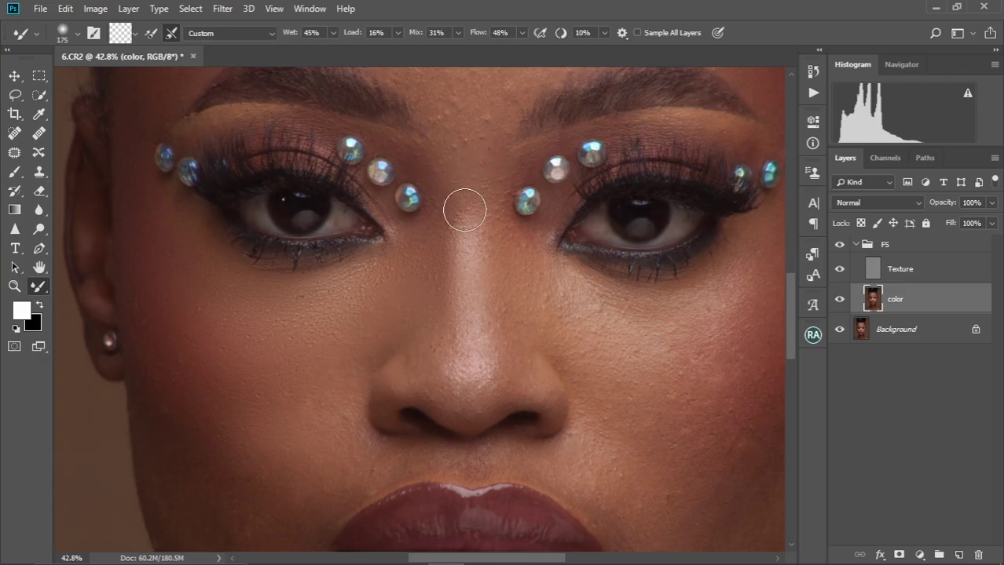
# - Smooth the forehead from the hairline down to the brows with the Mixer Brush at about 400 px
pyautogui.scroll(3, 461, 207)
pyautogui.press(']')
pyautogui.press(']')
pyautogui.scroll(-3, 450, 188)
pyautogui.moveTo(450, 188); pyautogui.dragTo(468, 228)
pyautogui.press(']')
pyautogui.press(']')
pyautogui.press('[')
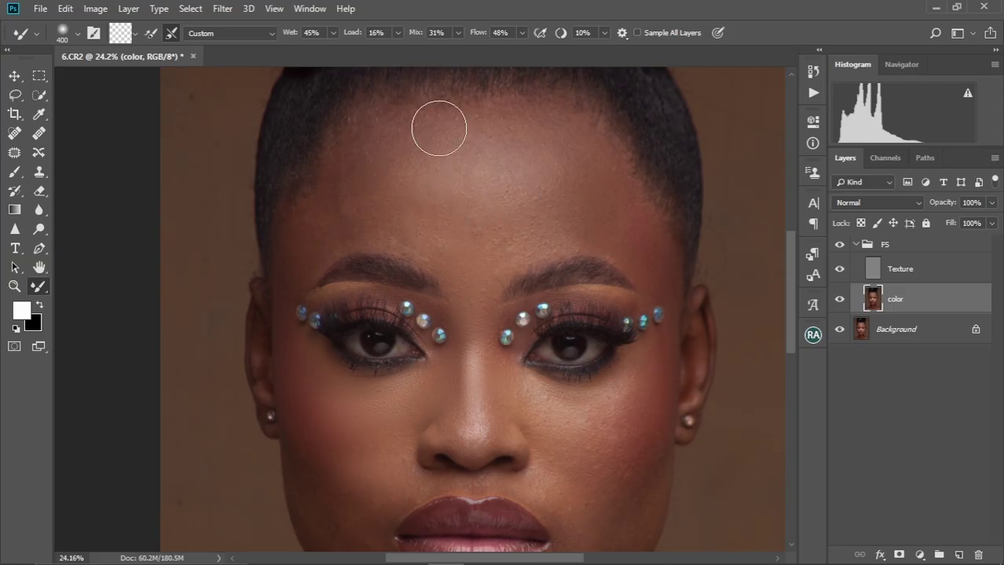
pyautogui.press('[')
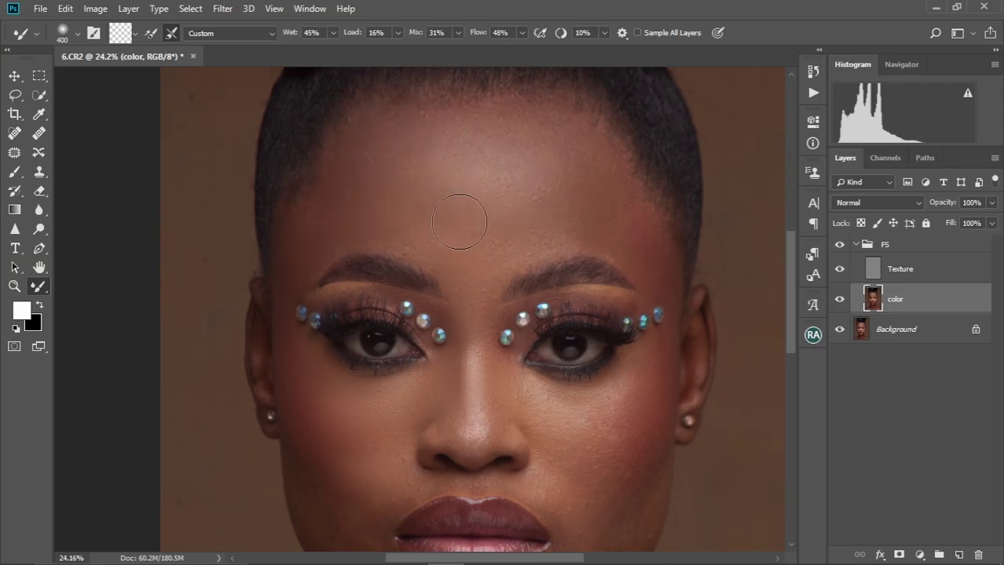
pyautogui.press('[')
pyautogui.press('[')
pyautogui.press(']')
# - Blend the highlights and blush on the cheek at the right of the face with a 250 to 300 px Mixer Brush
pyautogui.scroll(-4, 502, 267)
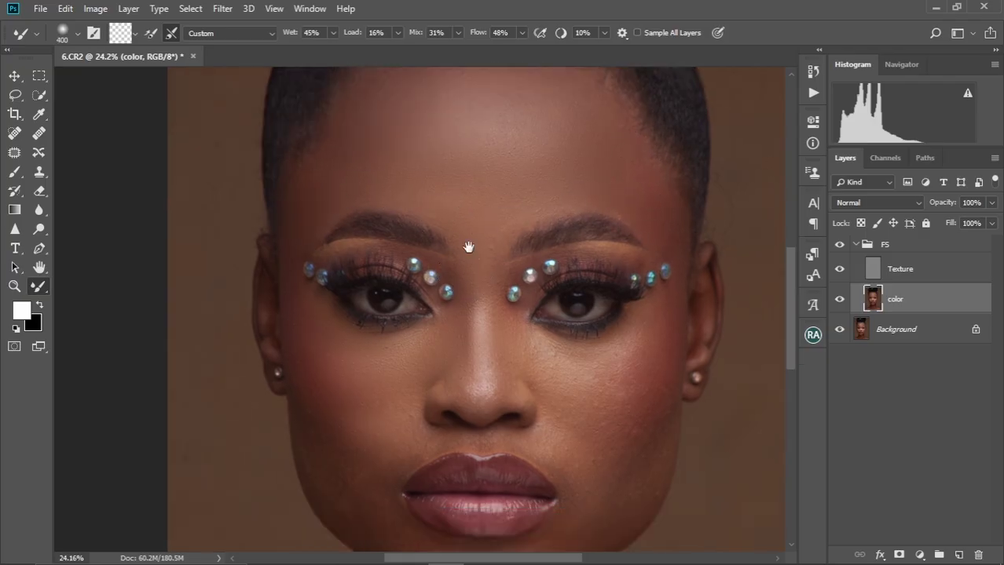
pyautogui.press('[')
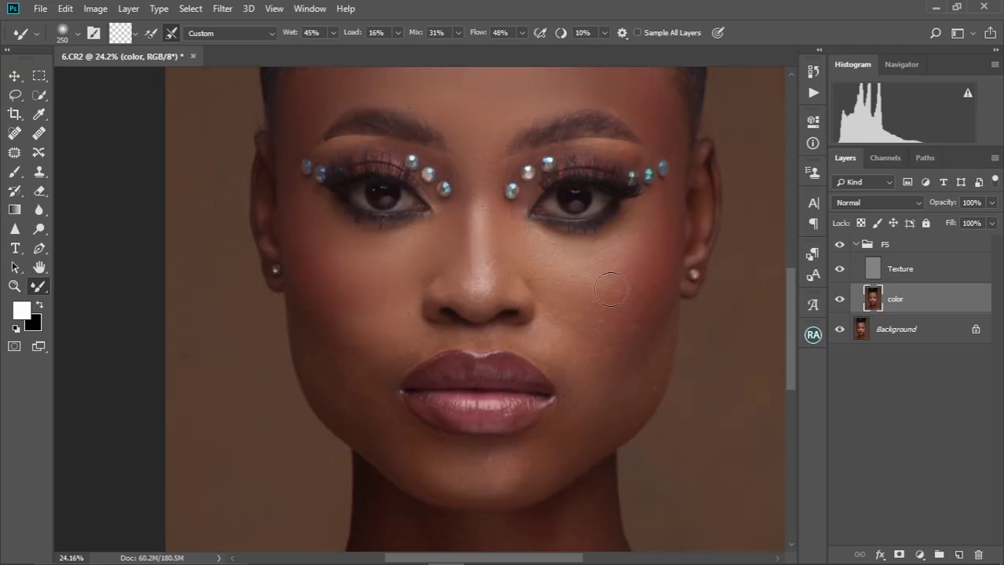
pyautogui.press('[')
pyautogui.press('[')
pyautogui.press('[')
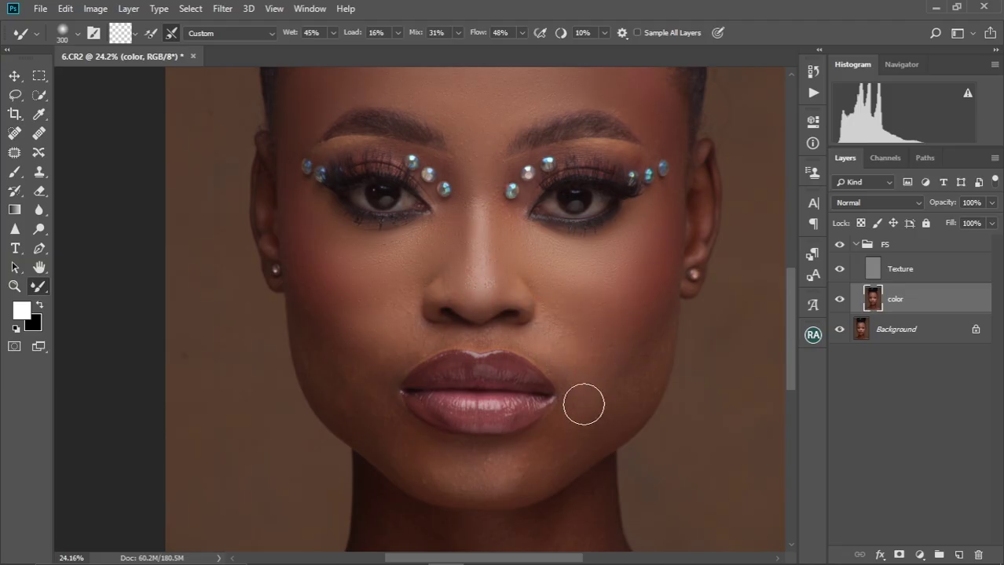
# - Set the Mixer Brush's Wet to 23% and blend the skin around the mouth, chin and jaw with a brush of about 250 px
pyautogui.press('[')
pyautogui.scroll(-2, 363, 376)
pyautogui.scroll(2, 364, 375)
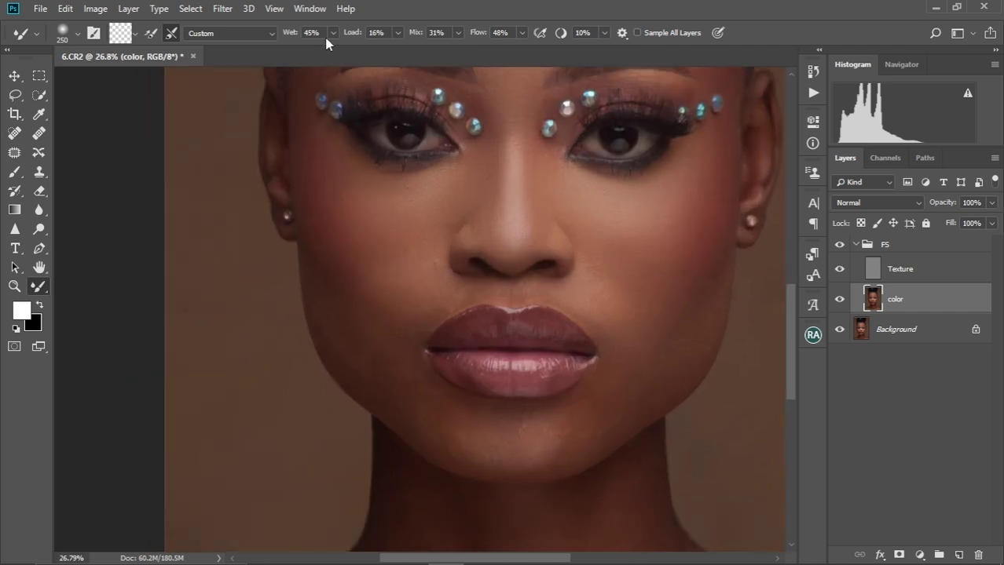
pyautogui.moveTo(332, 32); pyautogui.dragTo(314, 54)
pyautogui.press(']')
pyautogui.press('[')
pyautogui.press('[')
pyautogui.press('[')
pyautogui.press('[')
pyautogui.press(']')
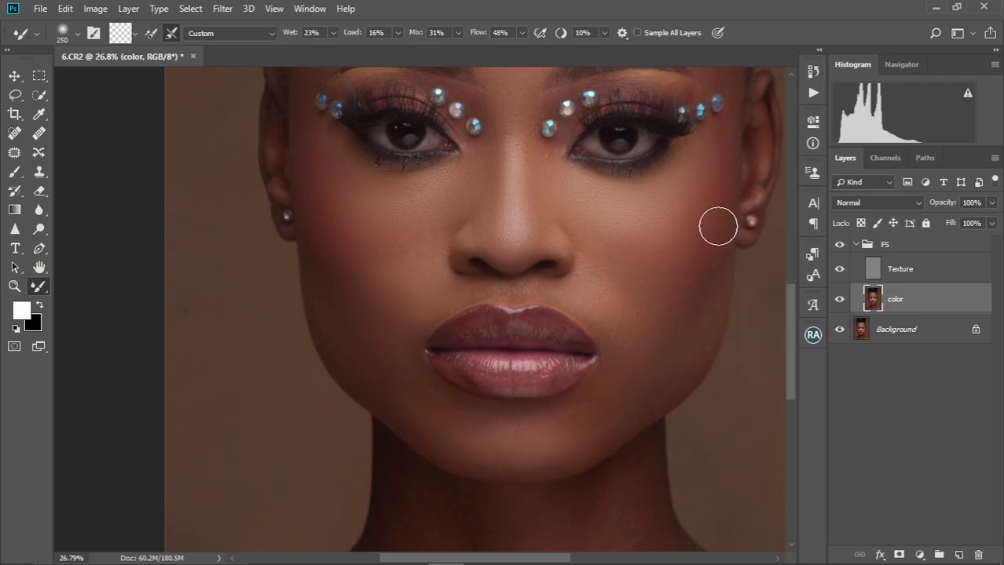
# - Blend the outer cheek beside the ear at the right of the face with the Mixer Brush at about 300 px
pyautogui.press(']')
pyautogui.moveTo(716, 203); pyautogui.dragTo(725, 289)
pyautogui.press('[')
pyautogui.press('[')
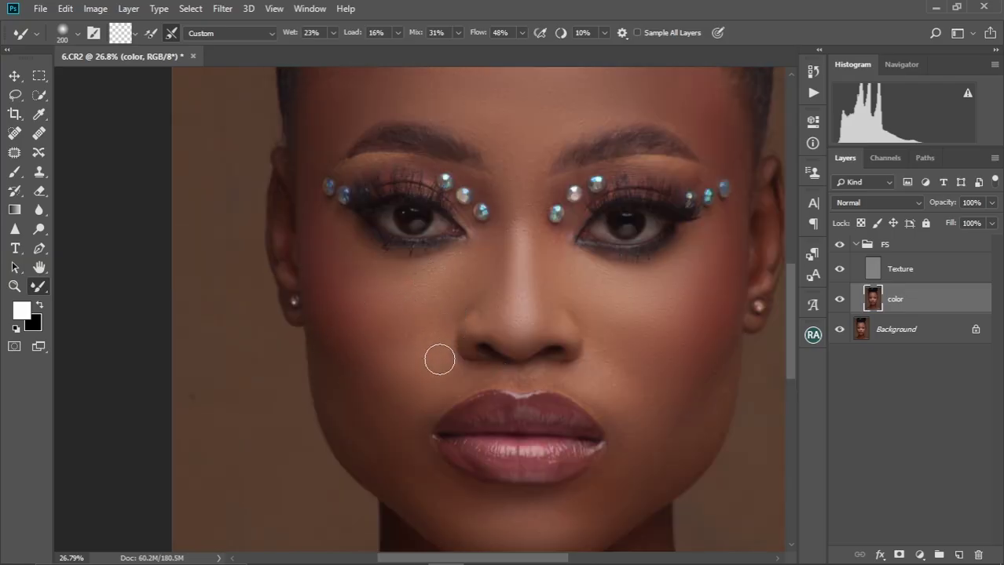
# - Blend the skin between the nose and the upper lip with the Mixer Brush at about 100 px
pyautogui.press(']')
pyautogui.press(']')
pyautogui.scroll(-4, 657, 399)
pyautogui.press('[')
pyautogui.press('[')
pyautogui.press('[')
pyautogui.press('[')
pyautogui.press('[')
pyautogui.keyDown('alt'); pyautogui.scroll(3, 529, 293); pyautogui.keyUp('alt')
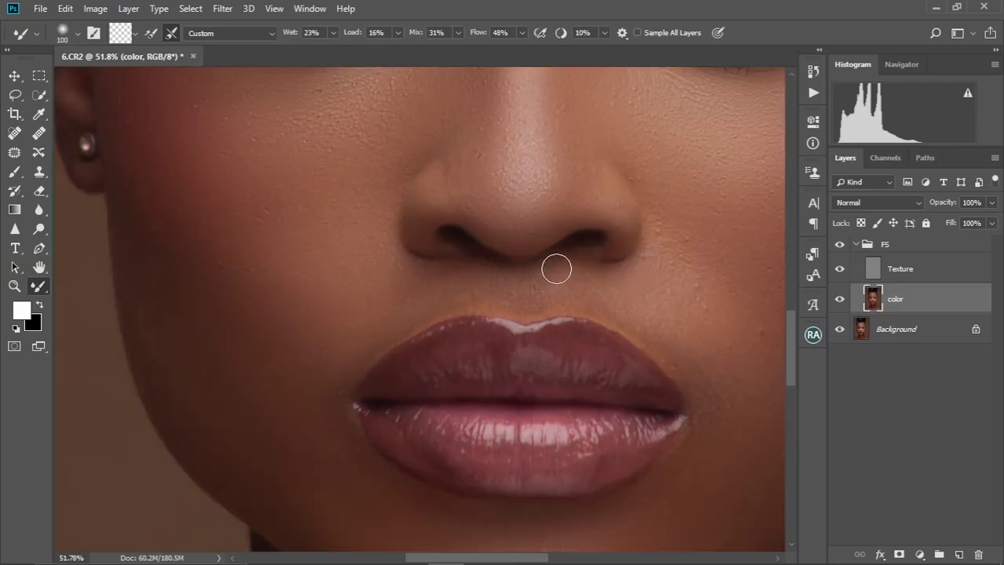
pyautogui.press(']')
pyautogui.press(']')
pyautogui.press(']')
pyautogui.press(']')
pyautogui.moveTo(524, 217); pyautogui.dragTo(486, 320)
pyautogui.press('[')
pyautogui.press('[')
pyautogui.press('[')
pyautogui.press('[')
pyautogui.press(']')
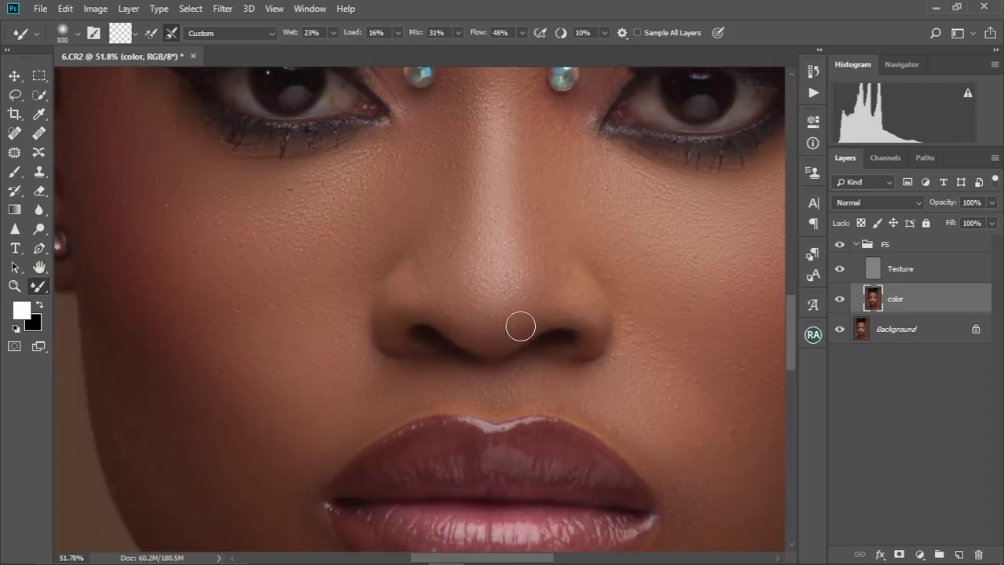
# - Smooth the bridge of the nose and the skin beside the inner eye gems with a Mixer Brush of about 100 px
pyautogui.press(']')
pyautogui.press(']')
pyautogui.moveTo(503, 123); pyautogui.dragTo(494, 266)
pyautogui.press('[')
pyautogui.press('[')
pyautogui.press('[')
pyautogui.press('[')
pyautogui.press('[')
pyautogui.press('[')
pyautogui.press('[')
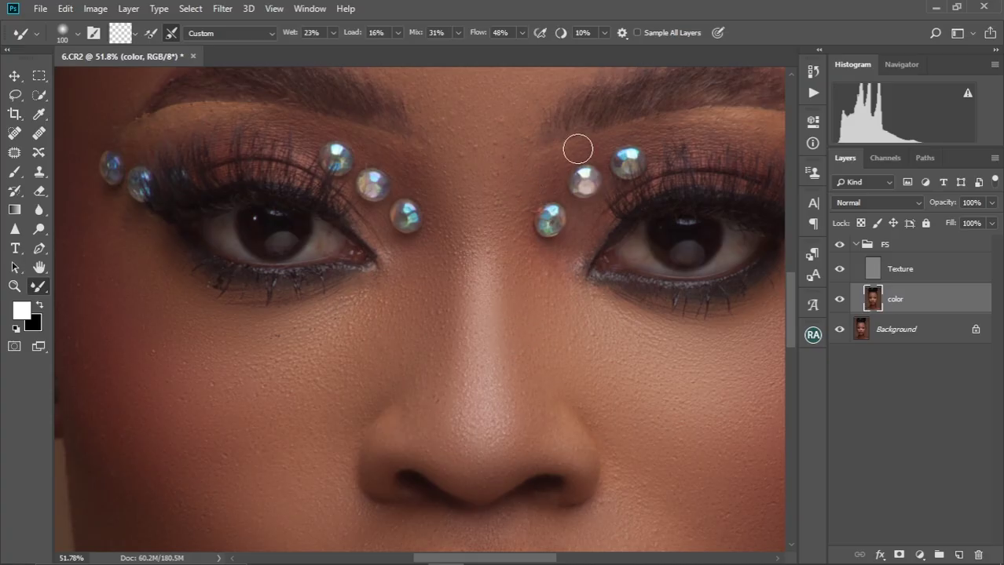
# - Blend the upper eyelid and temple around the eye at the left of the face with the Mixer Brush at about 100 px
pyautogui.press(']')
pyautogui.press(']')
pyautogui.press(']')
pyautogui.press(']')
pyautogui.press(']')
pyautogui.moveTo(183, 156); pyautogui.dragTo(320, 151)
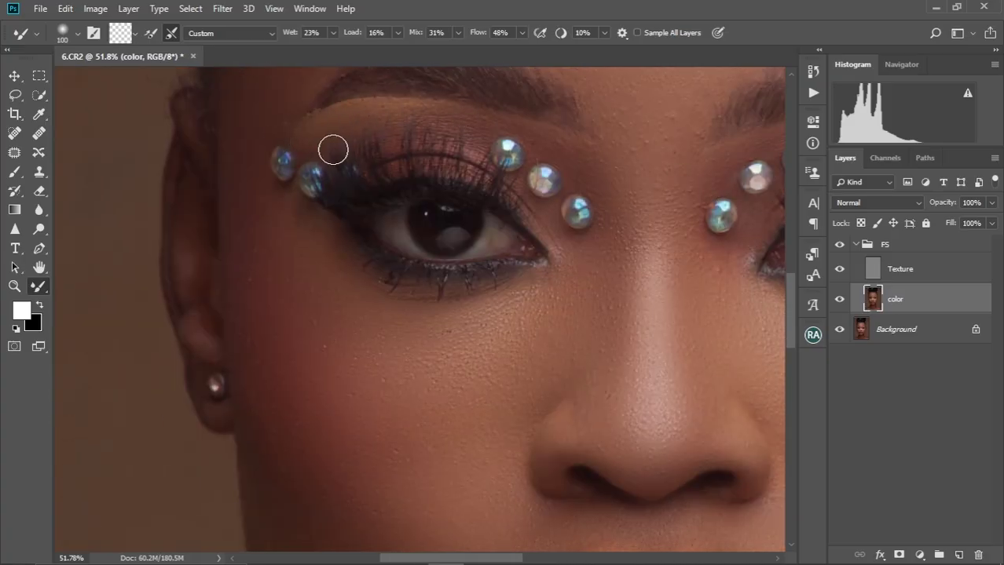
pyautogui.moveTo(286, 116); pyautogui.dragTo(254, 304)
pyautogui.press(']')
pyautogui.press(']')
pyautogui.press(']')
pyautogui.press('[')
pyautogui.press('[')
pyautogui.press('[')
pyautogui.moveTo(765, 315); pyautogui.dragTo(552, 255)
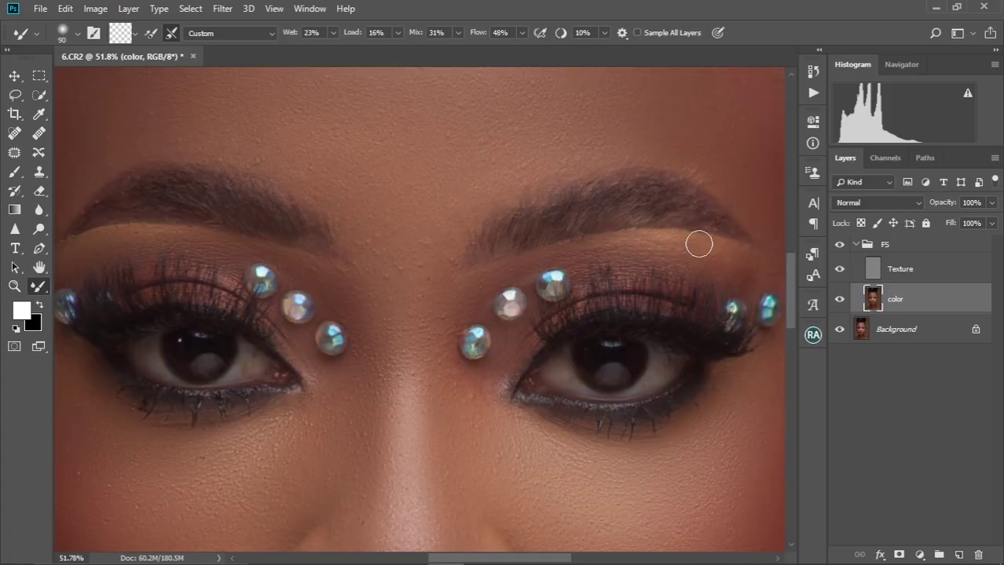
# - Blend the skin under the brow and around the eye at the right of the face with a 45 to 90 px Mixer Brush
pyautogui.moveTo(699, 267)
pyautogui.mouseDown()
pyautogui.moveTo(452, 247)
pyautogui.moveTo(462, 244)
pyautogui.mouseUp()
pyautogui.press('[')
pyautogui.press('[')
pyautogui.press('[')
pyautogui.press('[')
pyautogui.press('[')
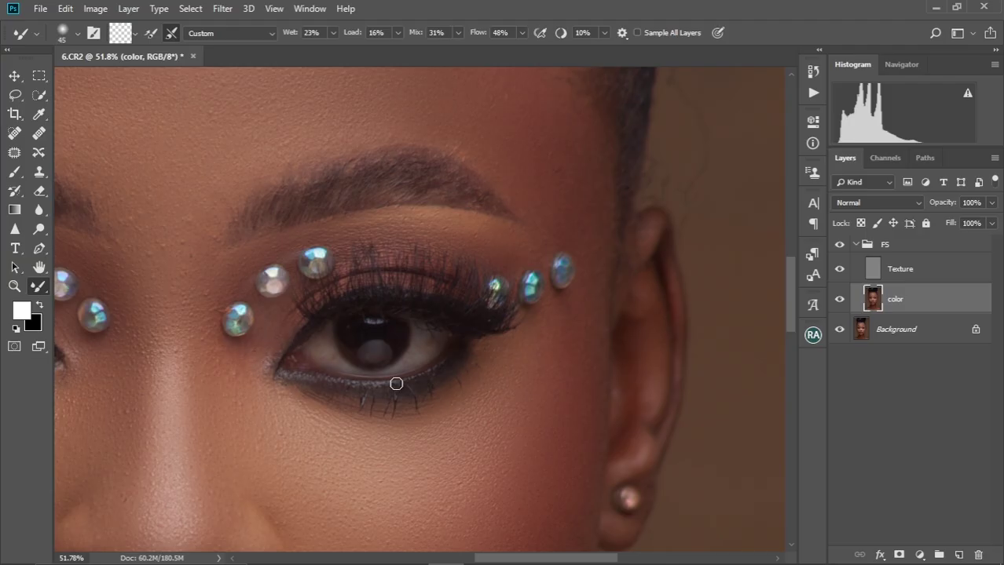
pyautogui.press(']')
pyautogui.press(']')
pyautogui.press(']')
pyautogui.press(']')
pyautogui.press(']')
pyautogui.press(']')
# - Smooth the neck and upper chest with the Mixer Brush, working at 400 px and then 250 px
pyautogui.scroll(-6, 465, 236)
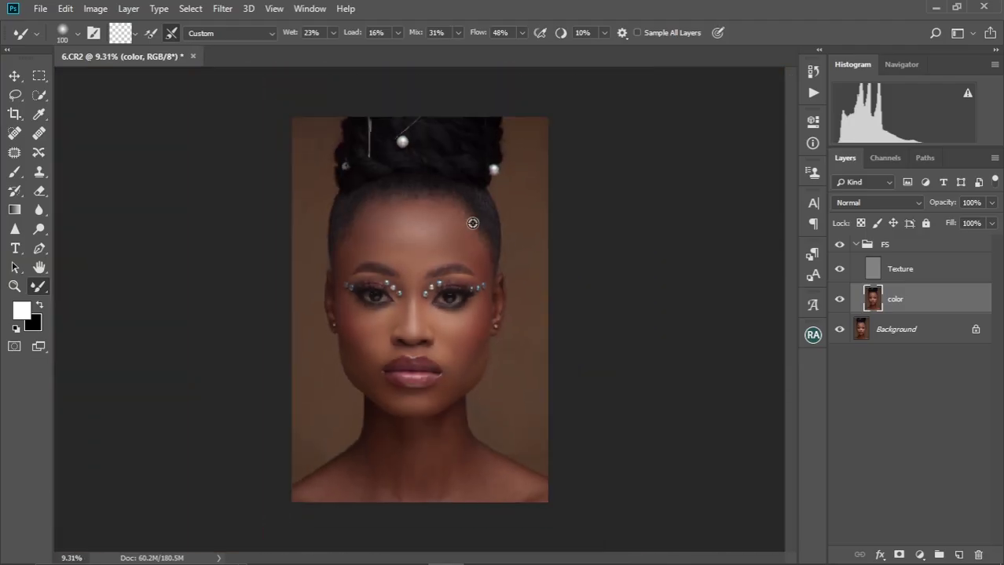
pyautogui.scroll(4, 472, 224)
pyautogui.moveTo(430, 471); pyautogui.dragTo(438, 264)
pyautogui.press(']')
pyautogui.press(']')
pyautogui.press(']')
pyautogui.press(']')
pyautogui.press(']')
pyautogui.press(']')
pyautogui.press(']')
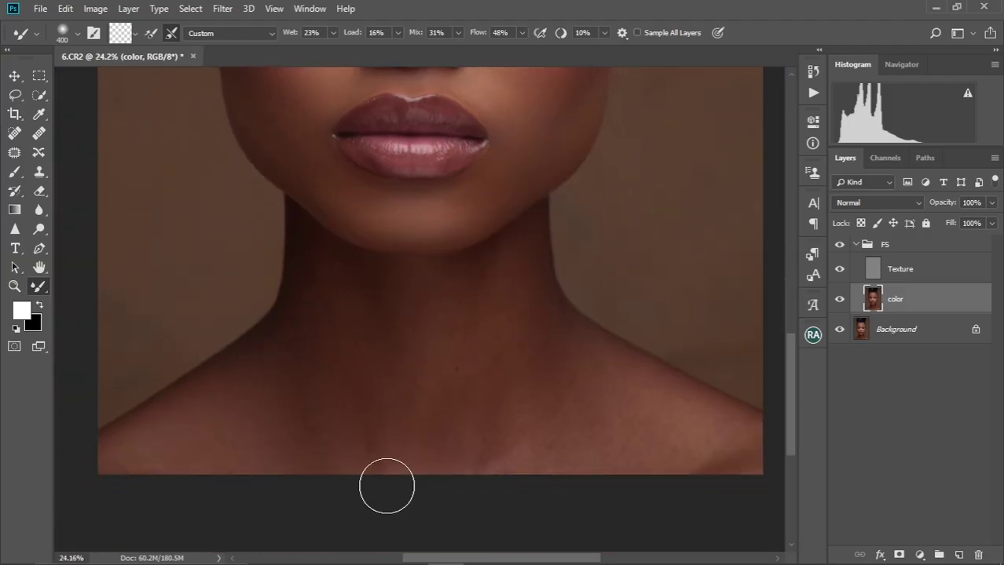
pyautogui.hscroll(2, 439, 325)
pyautogui.scroll(3, 452, 345)
pyautogui.press('[')
pyautogui.press('[')
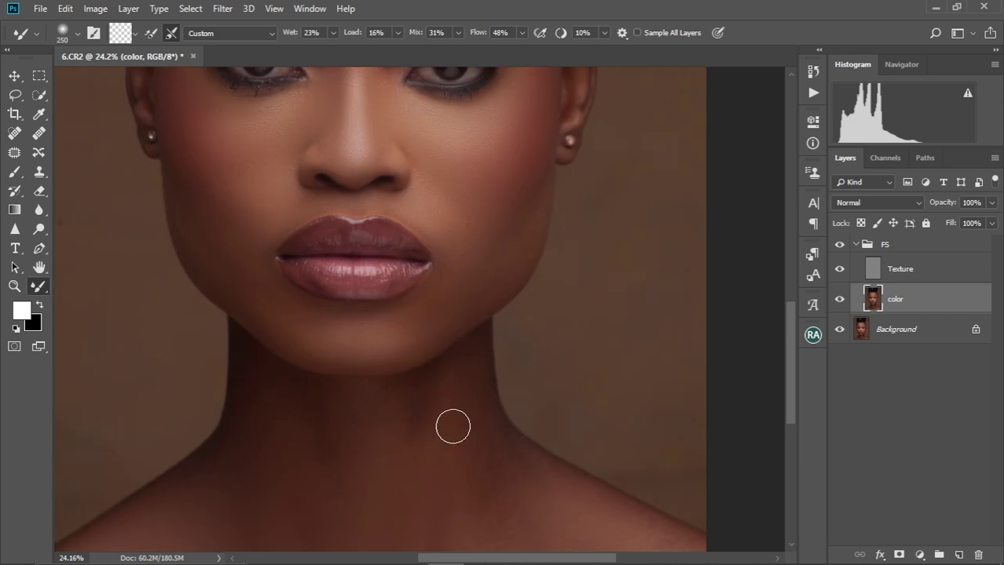
# - Even out the tones across the forehead with a large Mixer Brush of about 500 px
pyautogui.scroll(-4, 452, 427)
pyautogui.scroll(4, 452, 427)
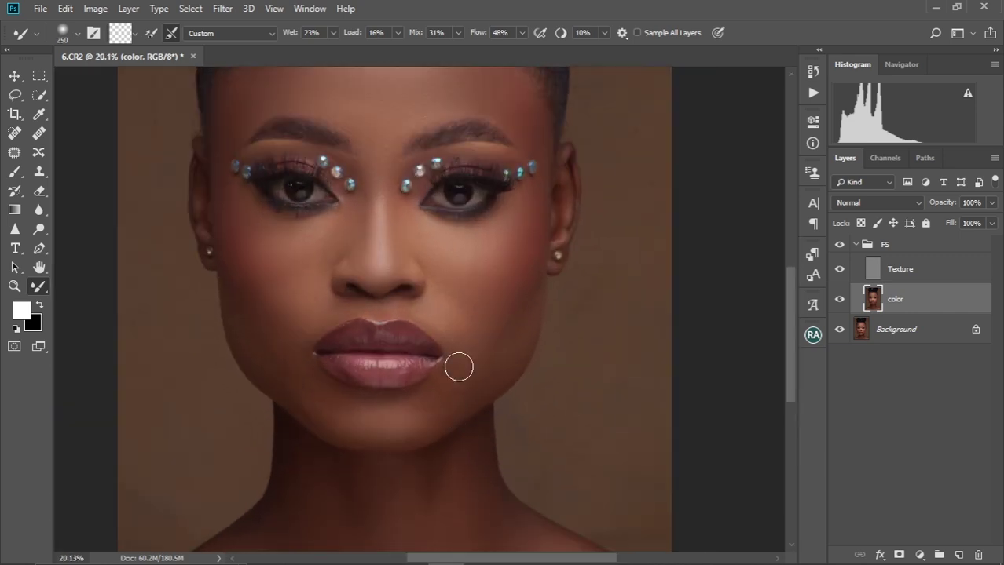
pyautogui.moveTo(459, 363); pyautogui.dragTo(530, 395)
pyautogui.moveTo(503, 318); pyautogui.dragTo(500, 369)
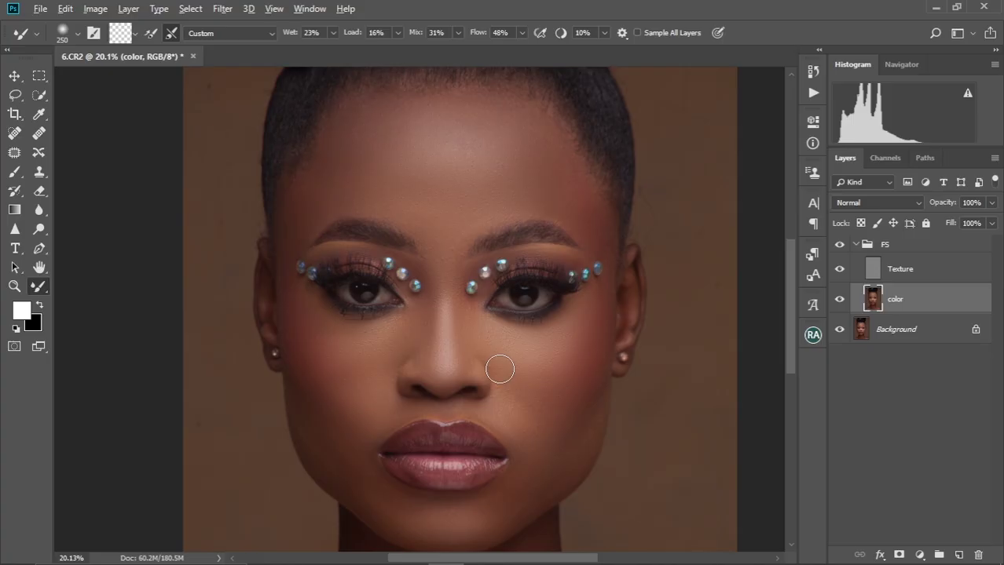
pyautogui.scroll(-1, 499, 369)
pyautogui.scroll(-1, 499, 369)
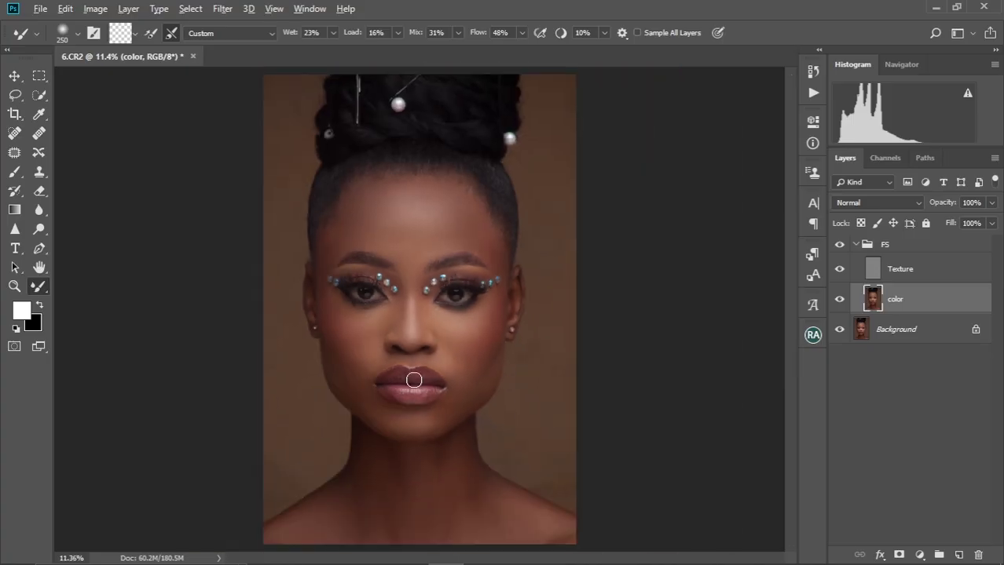
pyautogui.scroll(1, 414, 380)
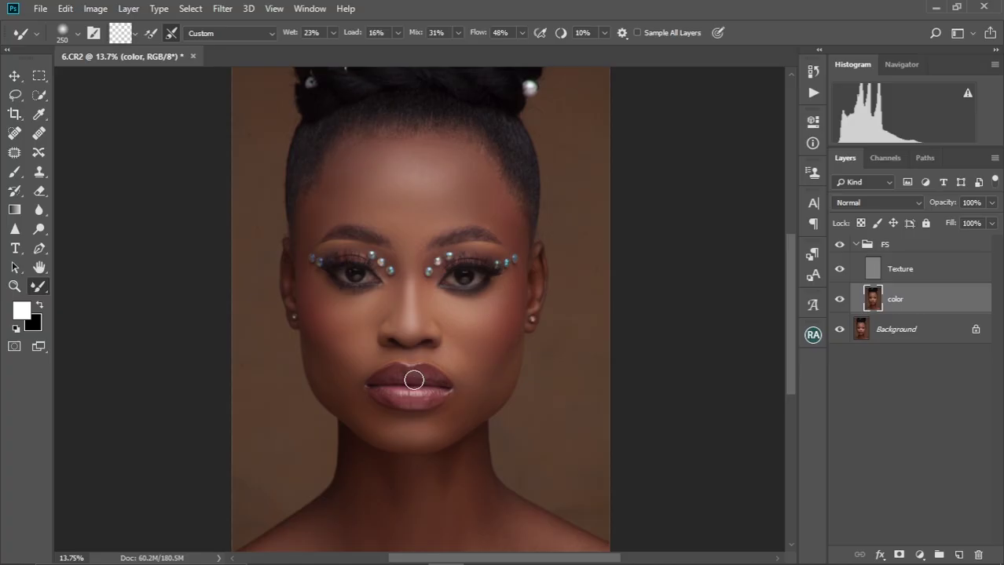
pyautogui.press(']')
pyautogui.press(']')
pyautogui.press(']')
pyautogui.press(']')
pyautogui.press(']')
pyautogui.press('[')
pyautogui.moveTo(379, 184)
pyautogui.mouseDown()
pyautogui.moveTo(421, 198)
pyautogui.moveTo(383, 195)
pyautogui.moveTo(424, 200)
pyautogui.moveTo(407, 200)
pyautogui.moveTo(419, 198)
pyautogui.moveTo(383, 195)
pyautogui.moveTo(459, 181)
pyautogui.moveTo(436, 179)
pyautogui.moveTo(421, 155)
pyautogui.moveTo(410, 157)
pyautogui.moveTo(426, 200)
pyautogui.moveTo(450, 191)
pyautogui.moveTo(467, 178)
pyautogui.moveTo(451, 186)
pyautogui.moveTo(443, 154)
pyautogui.moveTo(422, 160)
pyautogui.moveTo(447, 174)
pyautogui.moveTo(411, 151)
pyautogui.moveTo(438, 154)
pyautogui.moveTo(432, 209)
pyautogui.mouseUp()
pyautogui.press('[')
pyautogui.scroll(2, 385, 188)
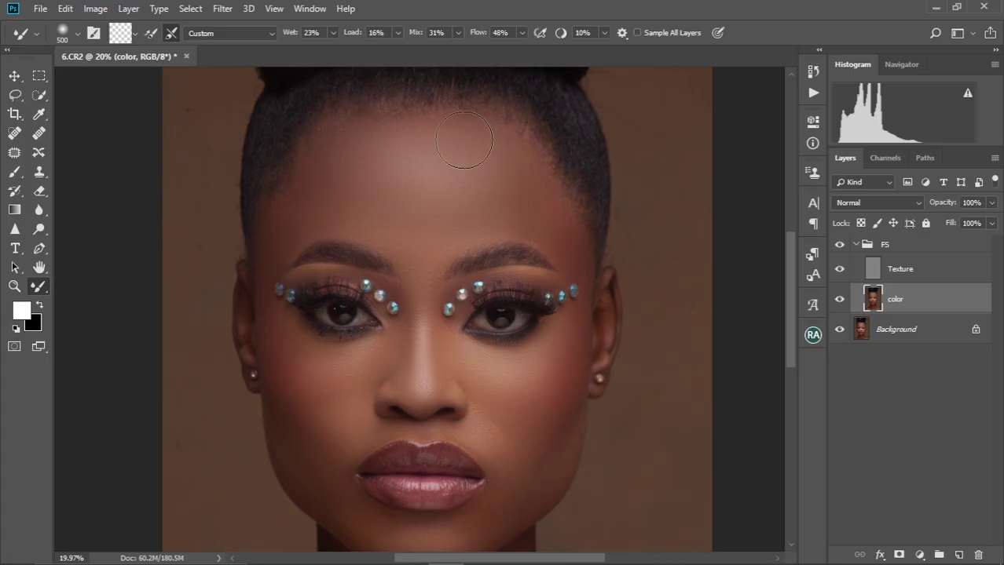
# - Blend the side of the forehead above the brow at the left of the face with the Mixer Brush at 300 px
pyautogui.scroll(-3, 359, 167)
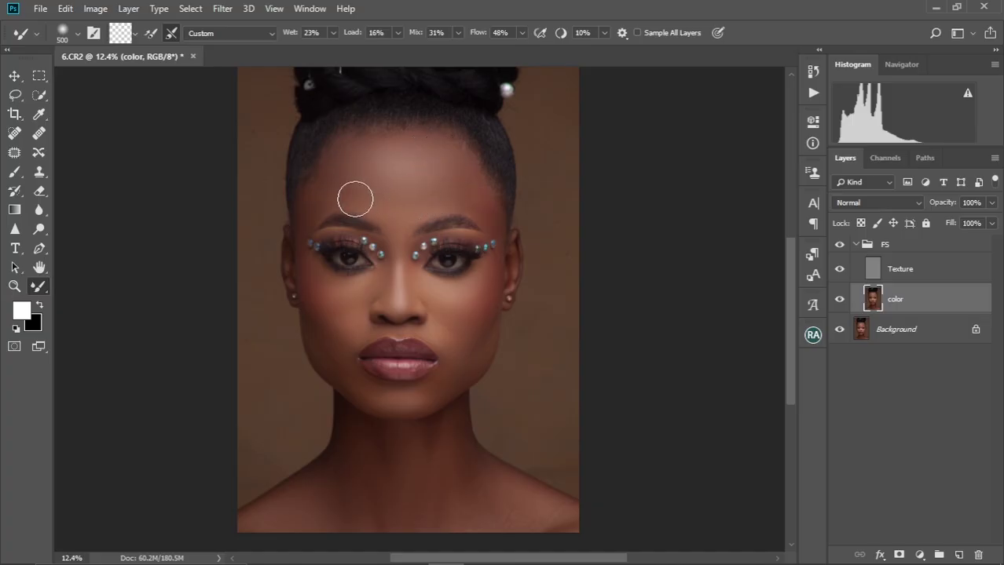
pyautogui.scroll(3, 360, 192)
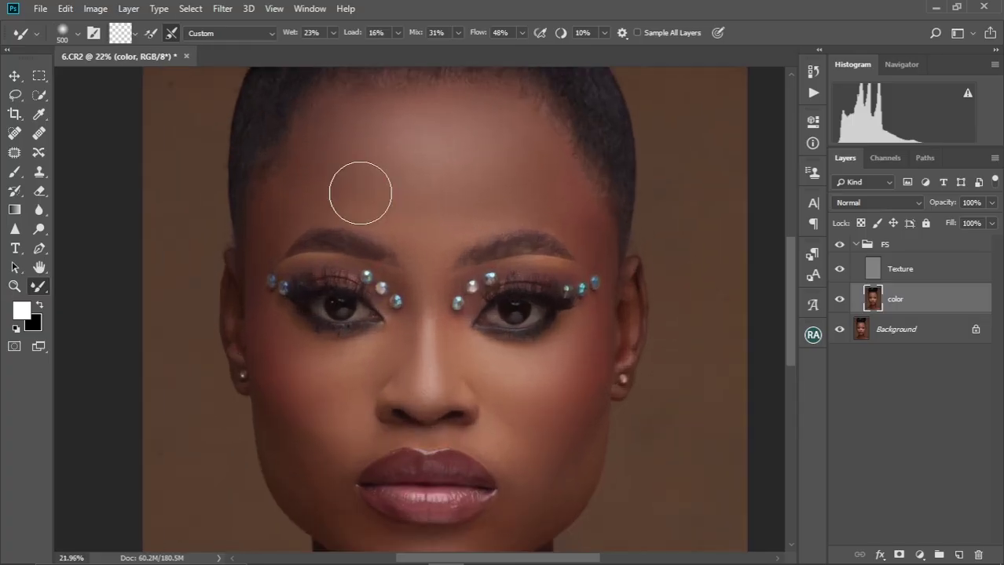
pyautogui.press('[')
pyautogui.press('[')
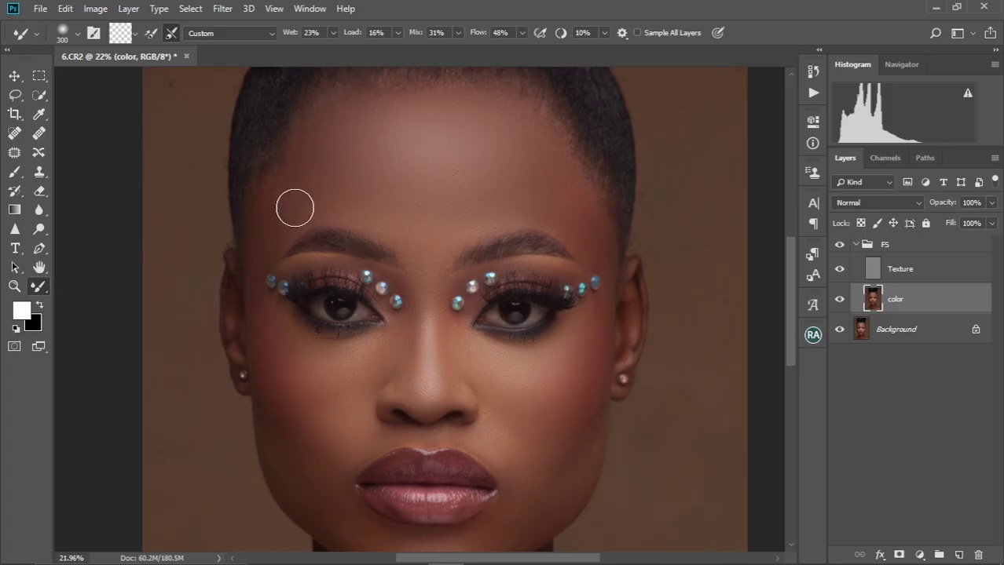
pyautogui.scroll(-2, 300, 190)
# - Blend the cheek and its outer edge at the left of the face with the Mixer Brush at about 300 px
pyautogui.press('[')
pyautogui.press(']')
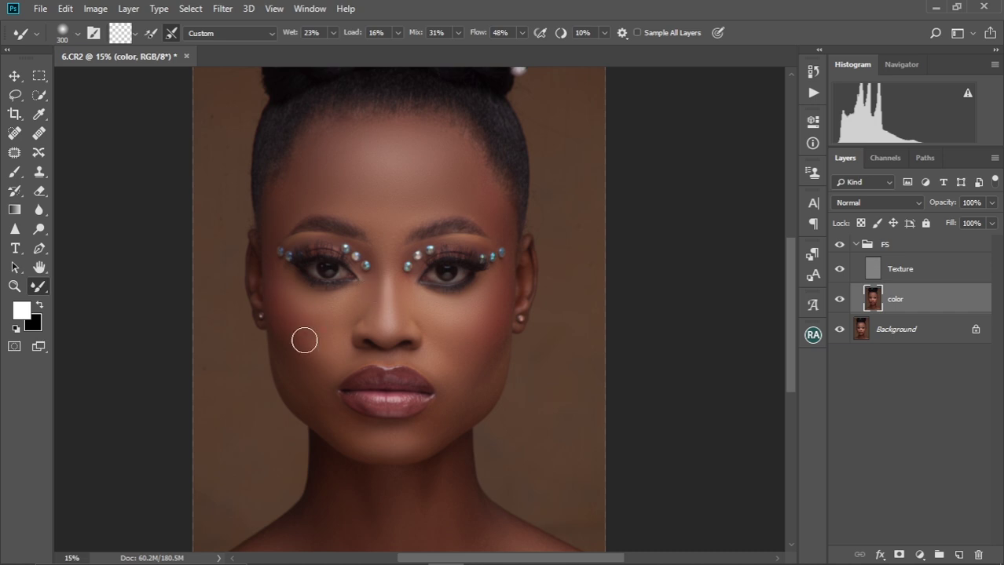
pyautogui.press(']')
pyautogui.press('[')
pyautogui.hotkey('ctrl', '-')
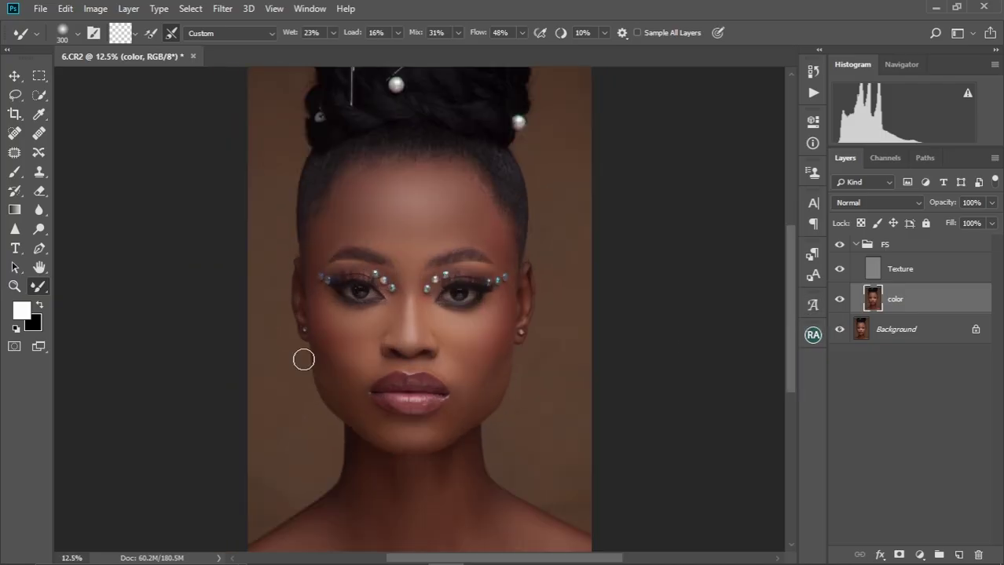
# - Smooth the neck's shadow transitions with the Mixer Brush enlarged to about 600 px
pyautogui.press(']')
pyautogui.hotkey('ctrl', '-')
pyautogui.press(']')
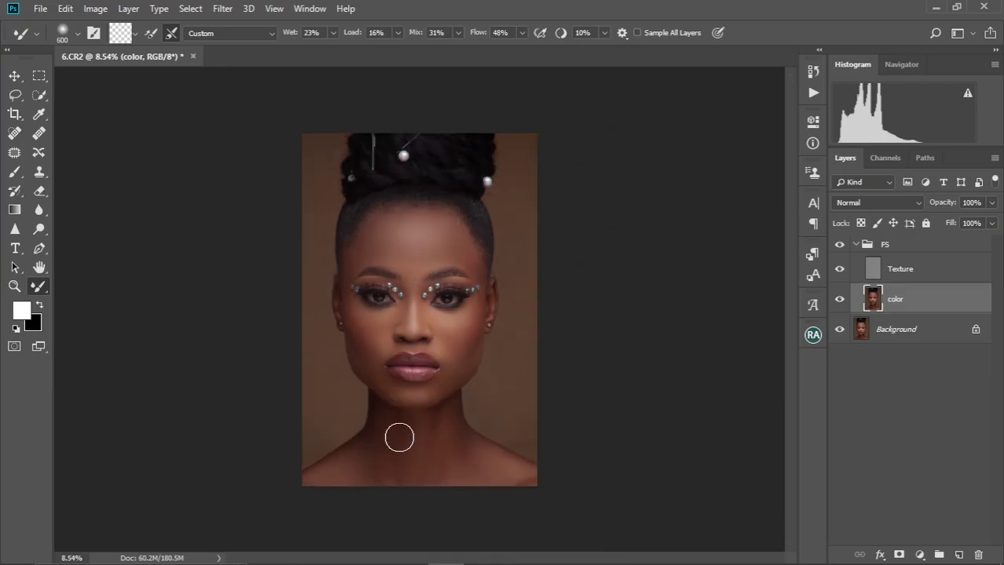
pyautogui.press('[')
pyautogui.press(']')
pyautogui.press(']')
# - Select the Texture layer in the FS group and switch to the Spot Healing Brush
pyautogui.moveTo(433, 396); pyautogui.dragTo(498, 450)
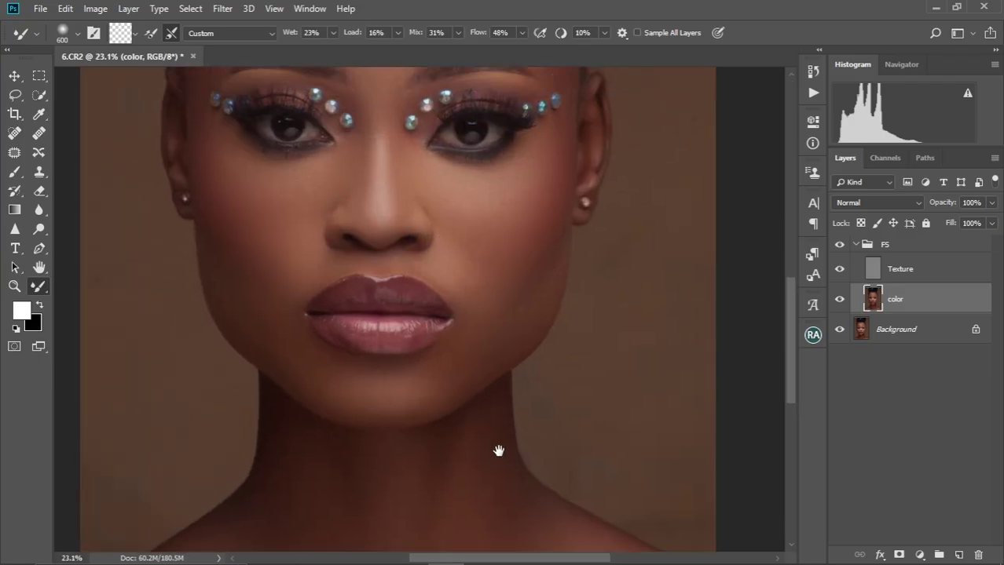
pyautogui.moveTo(473, 296)
pyautogui.mouseDown()
pyautogui.moveTo(516, 441)
pyautogui.moveTo(522, 388)
pyautogui.mouseUp()
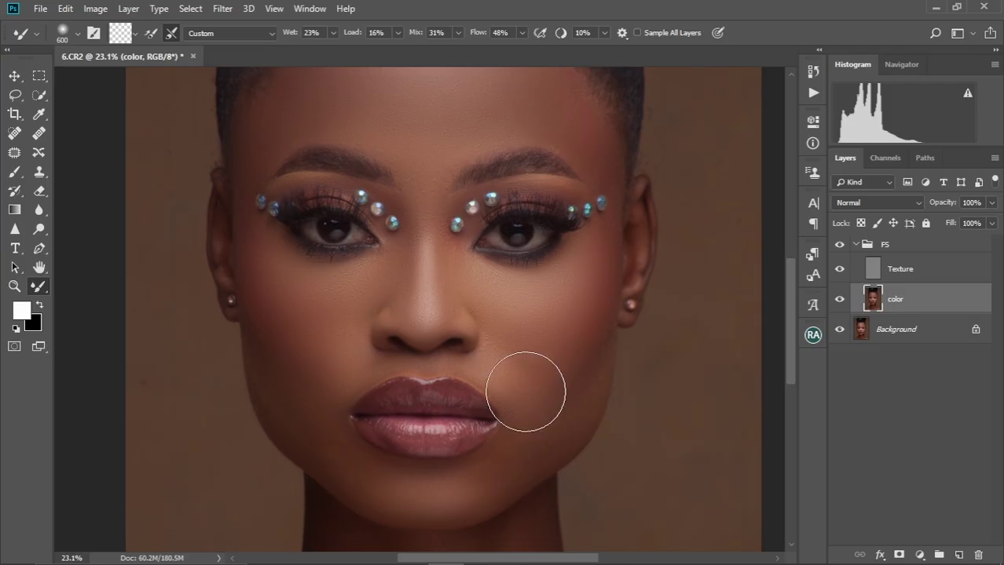
pyautogui.click(899, 270)
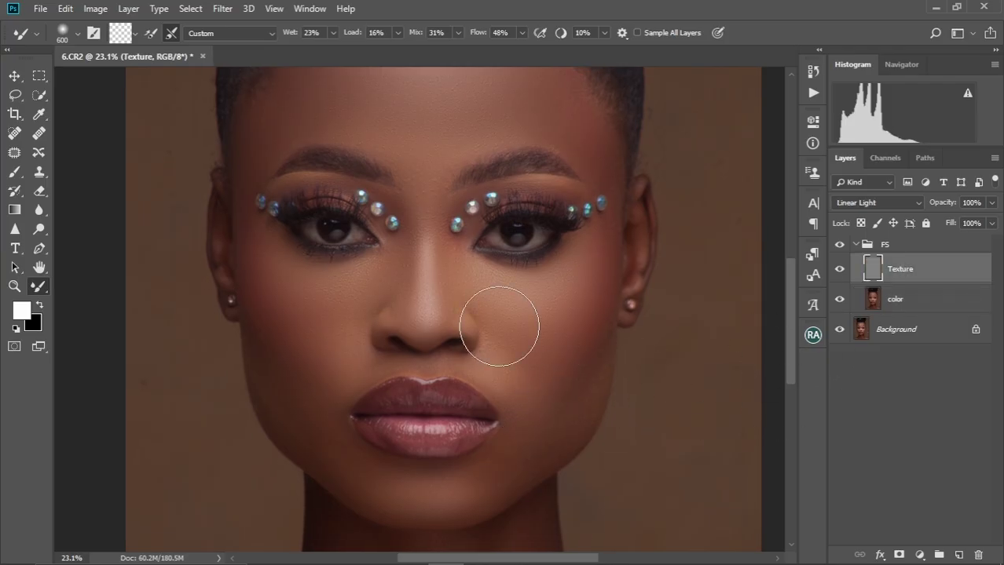
pyautogui.scroll(2, 495, 329)
pyautogui.scroll(4, 444, 328)
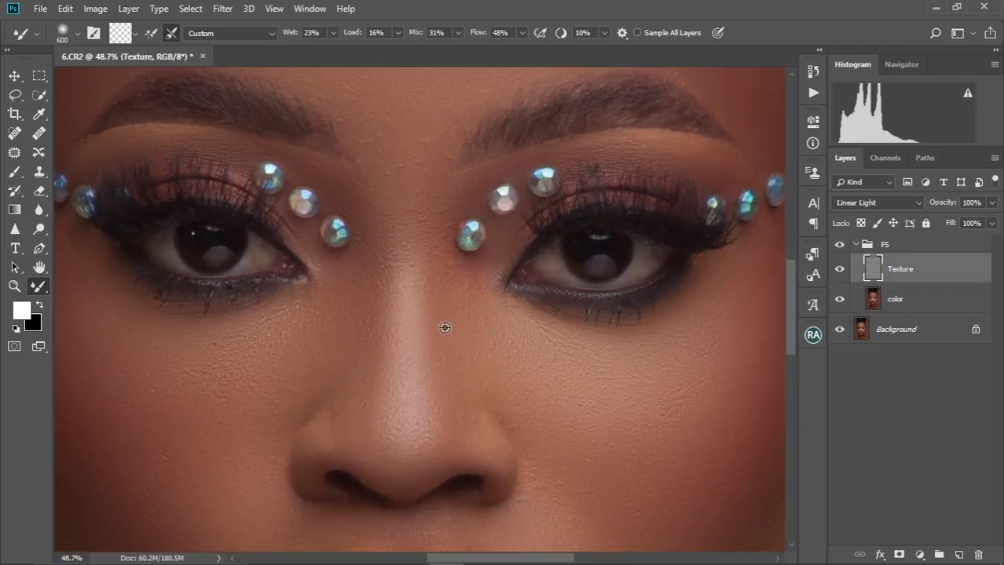
pyautogui.moveTo(442, 291); pyautogui.dragTo(490, 289)
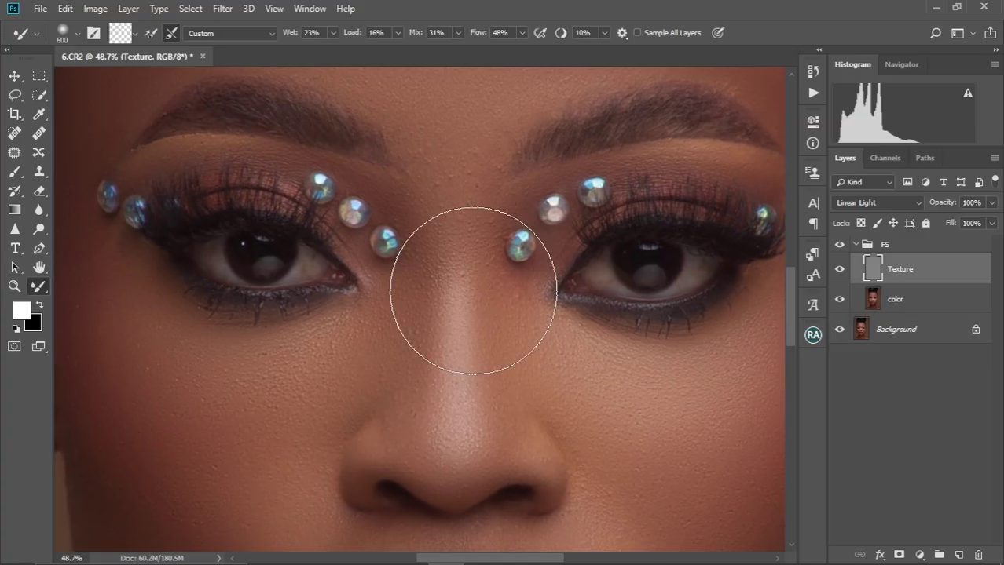
pyautogui.scroll(2, 471, 293)
pyautogui.scroll(-3, 471, 293)
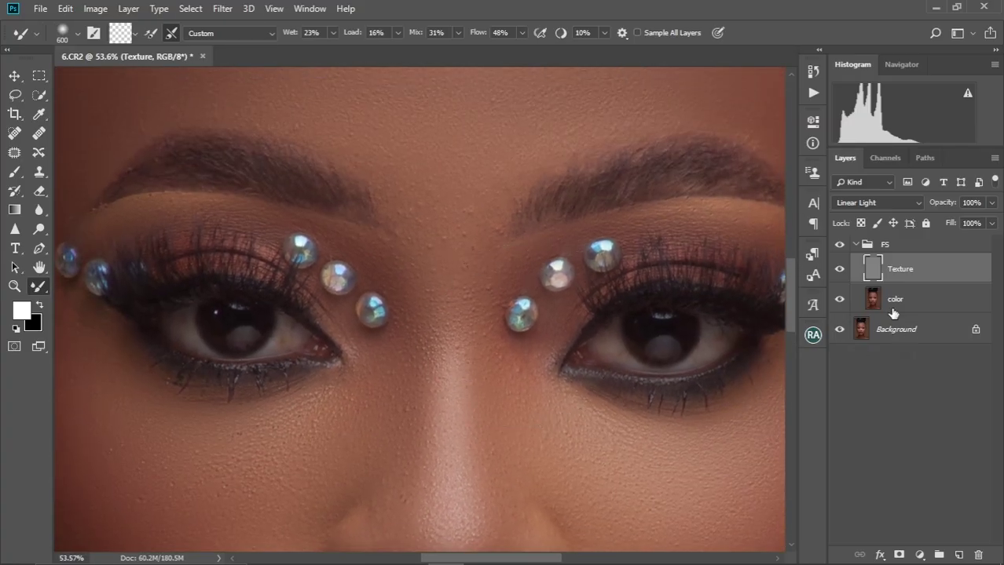
pyautogui.click(894, 303)
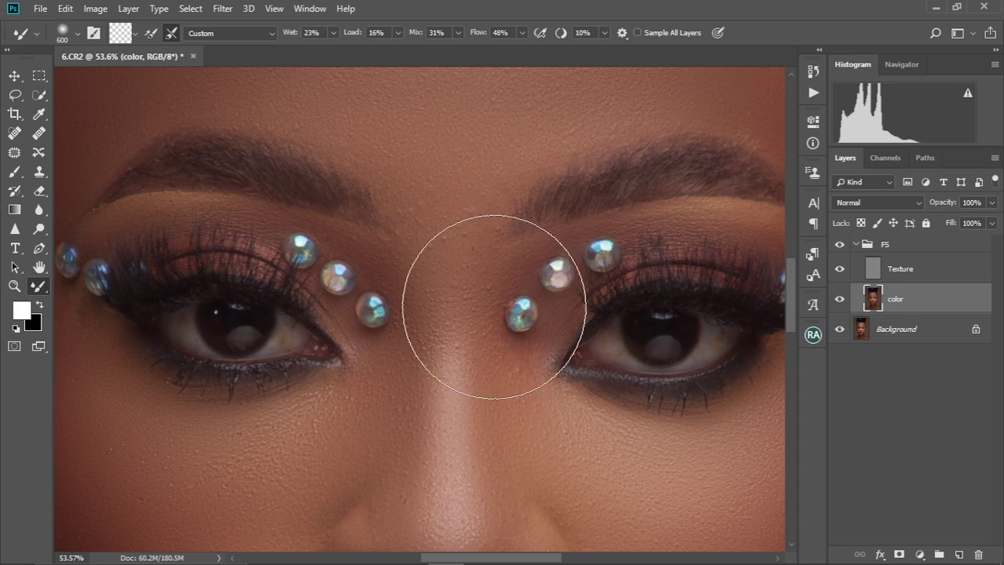
pyautogui.click(900, 267)
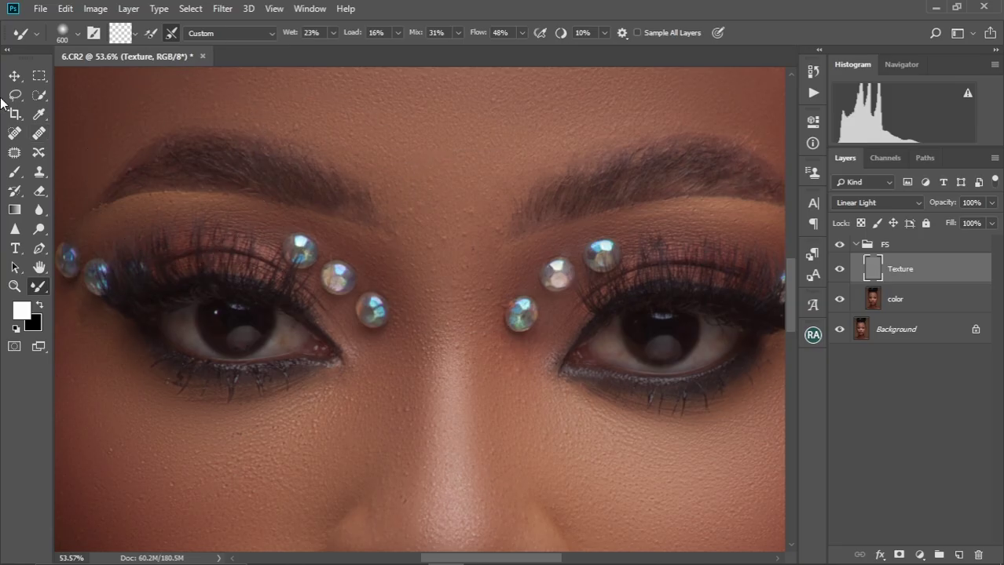
pyautogui.click(14, 134)
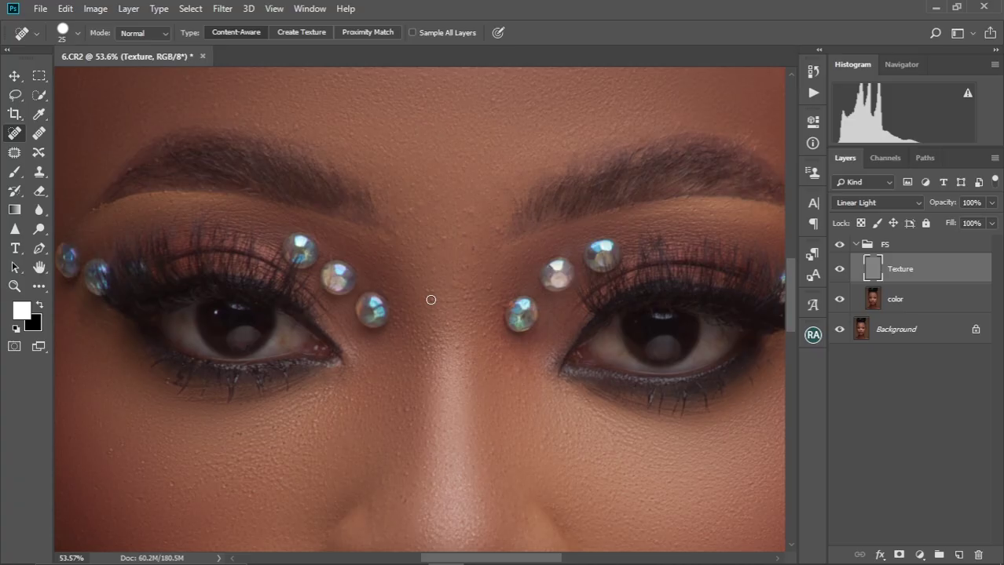
# - Heal the small bumps between the eyebrows on the Texture layer with a 20 px Content-Aware Spot Healing Brush
pyautogui.scroll(3, 431, 300)
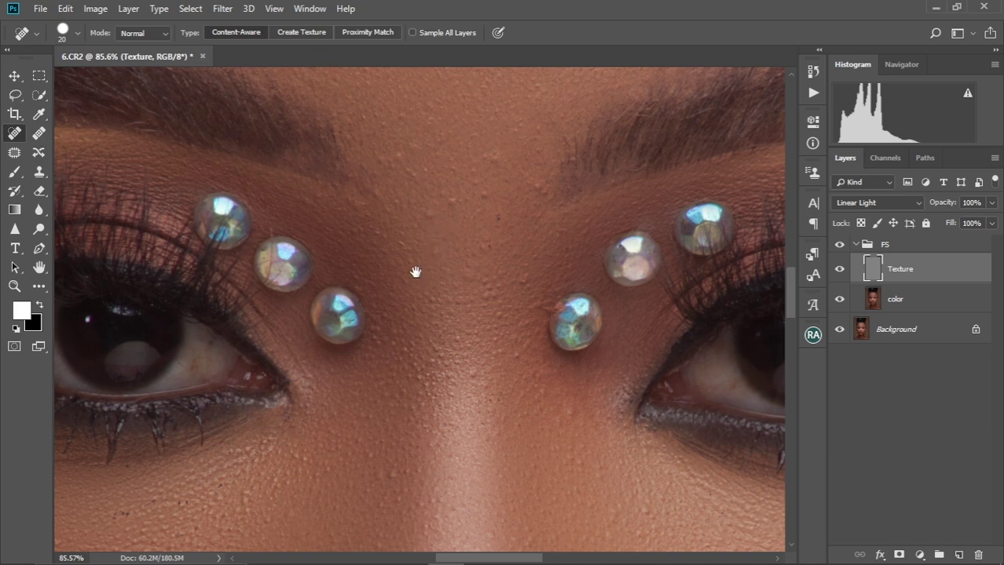
pyautogui.moveTo(416, 272)
pyautogui.mouseDown()
pyautogui.moveTo(425, 217)
pyautogui.moveTo(446, 209)
pyautogui.moveTo(426, 283)
pyautogui.moveTo(431, 292)
pyautogui.moveTo(444, 254)
pyautogui.moveTo(439, 307)
pyautogui.moveTo(432, 265)
pyautogui.moveTo(428, 309)
pyautogui.mouseUp()
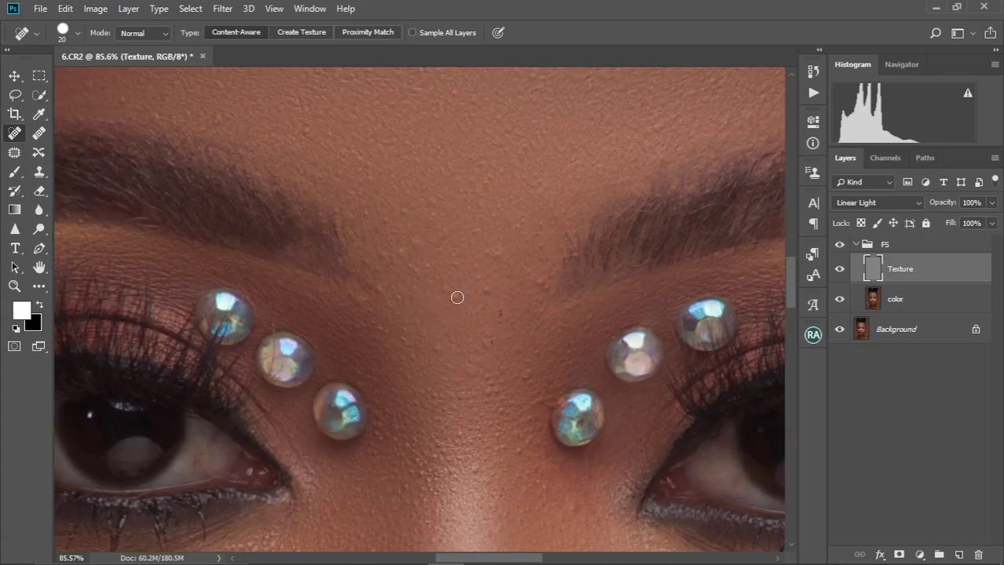
pyautogui.scroll(5, 452, 304)
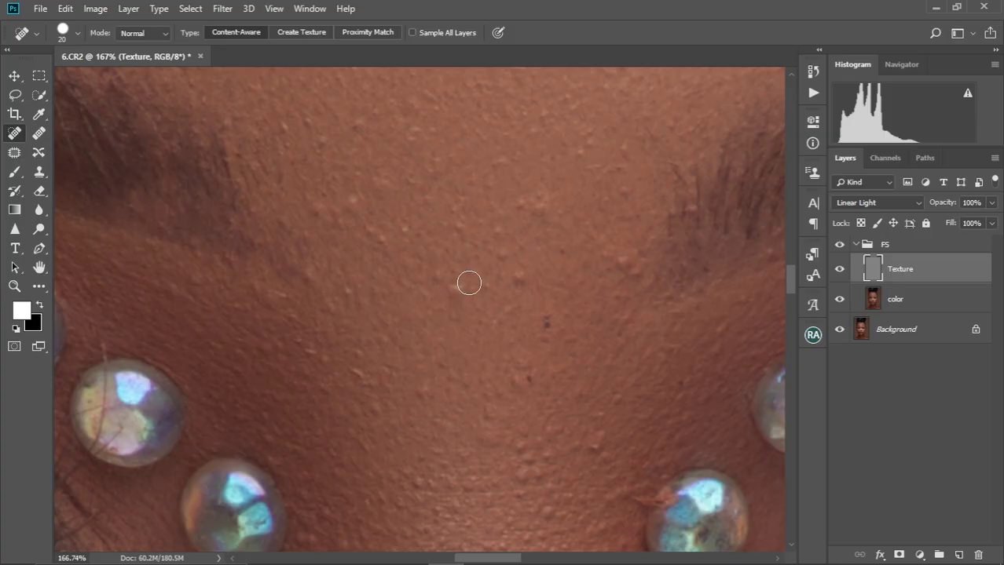
pyautogui.click(468, 289)
pyautogui.click(483, 285)
pyautogui.click(513, 278)
# - Heal the bumps beside the brow's inner end and on the upper nose bridge with the 20 px Spot Healing Brush
pyautogui.scroll(-4, 499, 287)
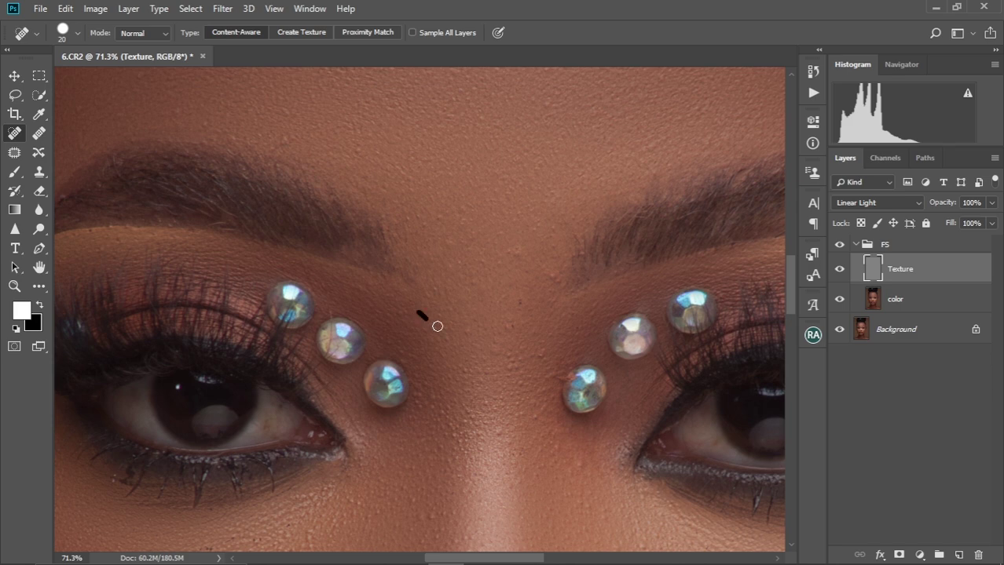
pyautogui.click(433, 318)
pyautogui.moveTo(508, 355); pyautogui.dragTo(508, 361)
pyautogui.moveTo(453, 377); pyautogui.dragTo(478, 325)
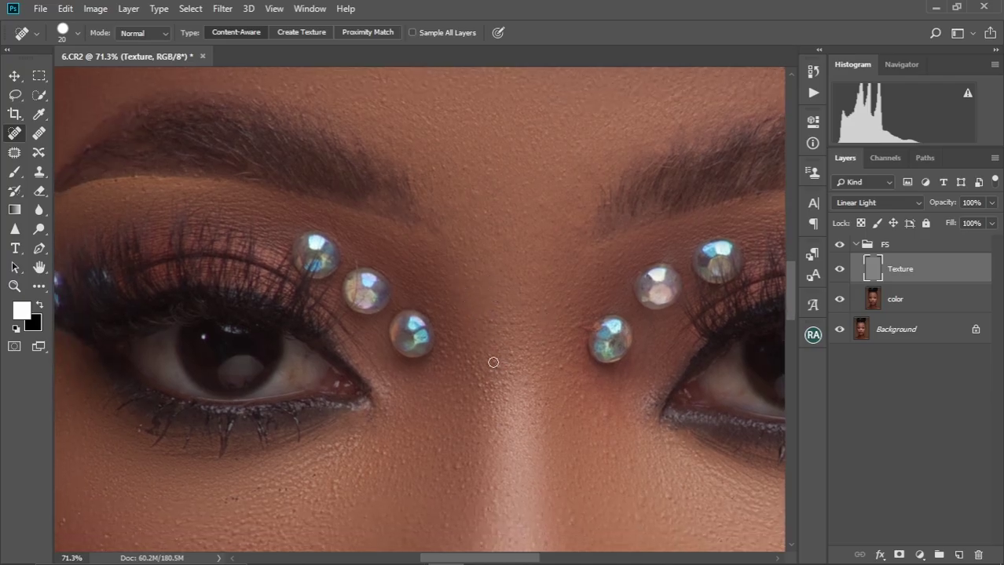
# - Heal the bumps on the upper nose bridge between the gems and at the brow's inner end with the 20 px Spot Healing Brush
pyautogui.moveTo(487, 364); pyautogui.dragTo(481, 375)
pyautogui.moveTo(444, 354); pyautogui.dragTo(445, 362)
pyautogui.scroll(5, 576, 317)
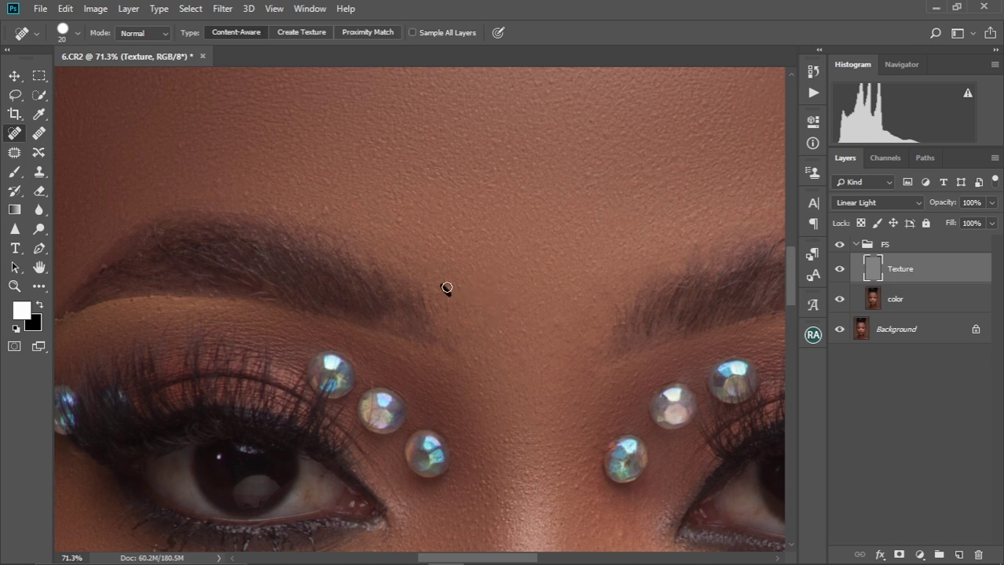
pyautogui.moveTo(455, 283); pyautogui.dragTo(466, 285)
# - Heal the bumps along both sides of the nose bridge below the gems on the Texture layer
pyautogui.moveTo(537, 332); pyautogui.dragTo(502, 214)
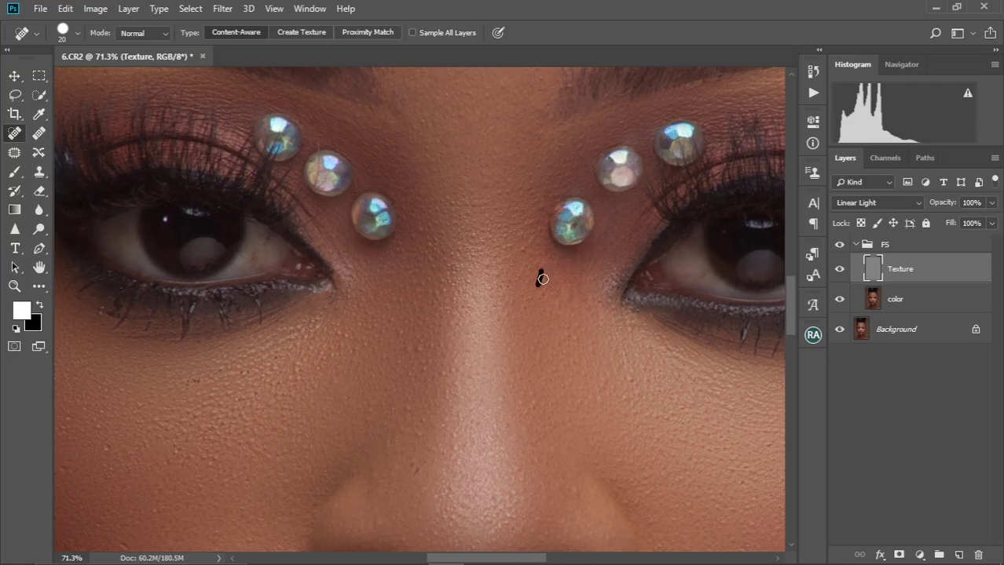
pyautogui.moveTo(543, 279); pyautogui.dragTo(541, 281)
pyautogui.moveTo(541, 258)
pyautogui.mouseDown()
pyautogui.moveTo(528, 275)
pyautogui.moveTo(539, 235)
pyautogui.mouseUp()
pyautogui.moveTo(421, 224); pyautogui.dragTo(420, 233)
pyautogui.moveTo(428, 244); pyautogui.dragTo(415, 240)
pyautogui.moveTo(421, 343); pyautogui.dragTo(419, 351)
pyautogui.click(401, 329)
pyautogui.click(400, 296)
pyautogui.click(397, 358)
# - Heal the small bumps on the upper cheek beneath the lower lashes on the Texture layer
pyautogui.moveTo(371, 387); pyautogui.dragTo(446, 355)
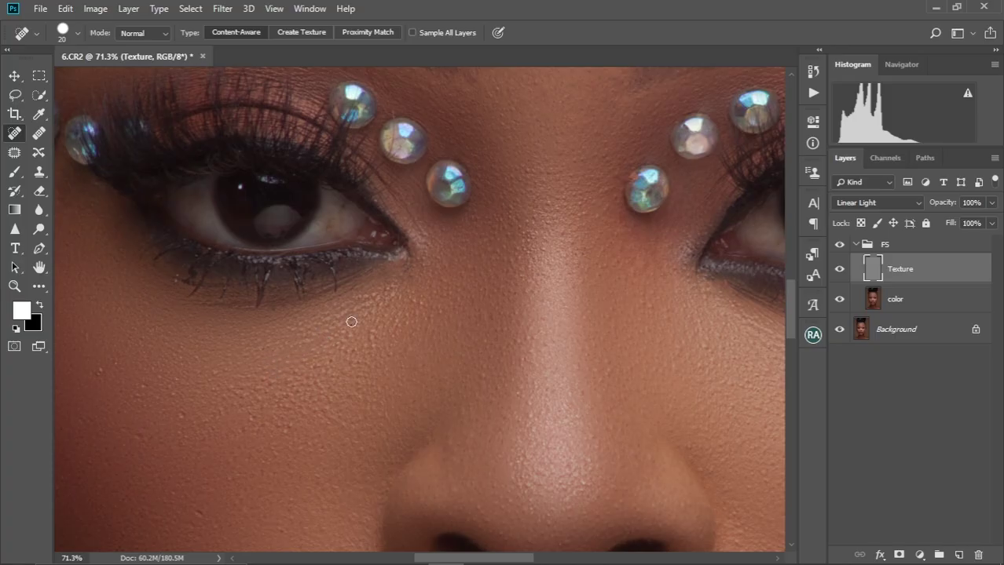
pyautogui.hscroll(-3, 264, 381)
pyautogui.scroll(-1, 264, 381)
pyautogui.click(199, 338)
pyautogui.click(313, 350)
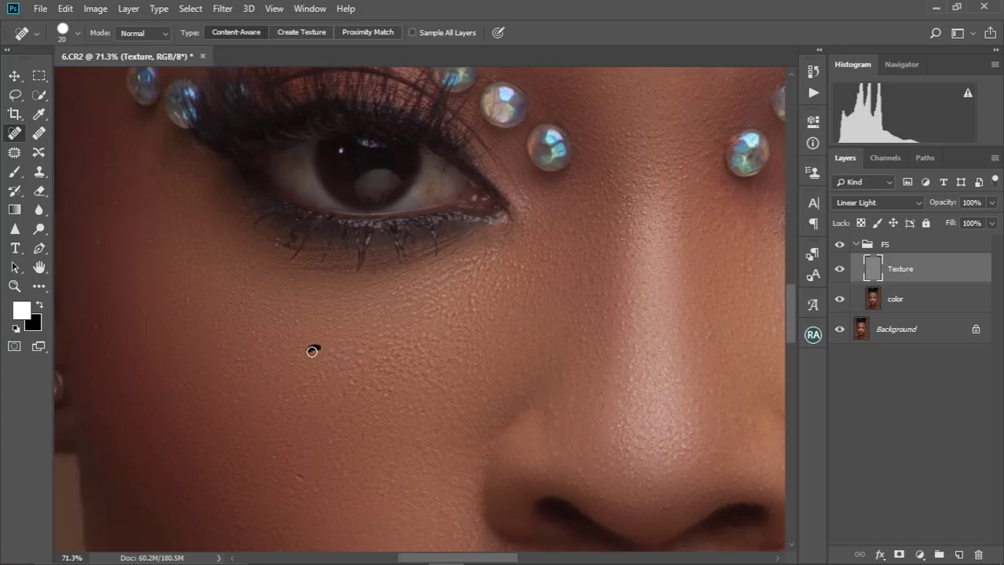
pyautogui.click(338, 338)
# - Heal the bumps from the inner eye corner down across the middle of the cheek
pyautogui.scroll(-1, 322, 314)
pyautogui.hscroll(-1, 322, 314)
pyautogui.click(359, 313)
pyautogui.click(483, 231)
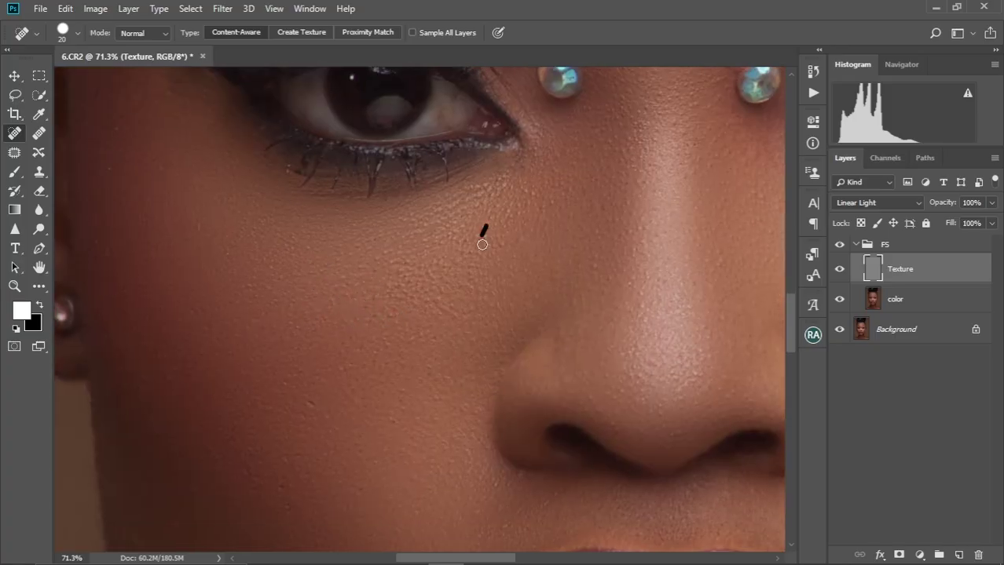
pyautogui.click(390, 262)
pyautogui.click(365, 326)
# - Heal the bumps on the lower cheek and beside the nostril and upper lip
pyautogui.scroll(-1, 300, 369)
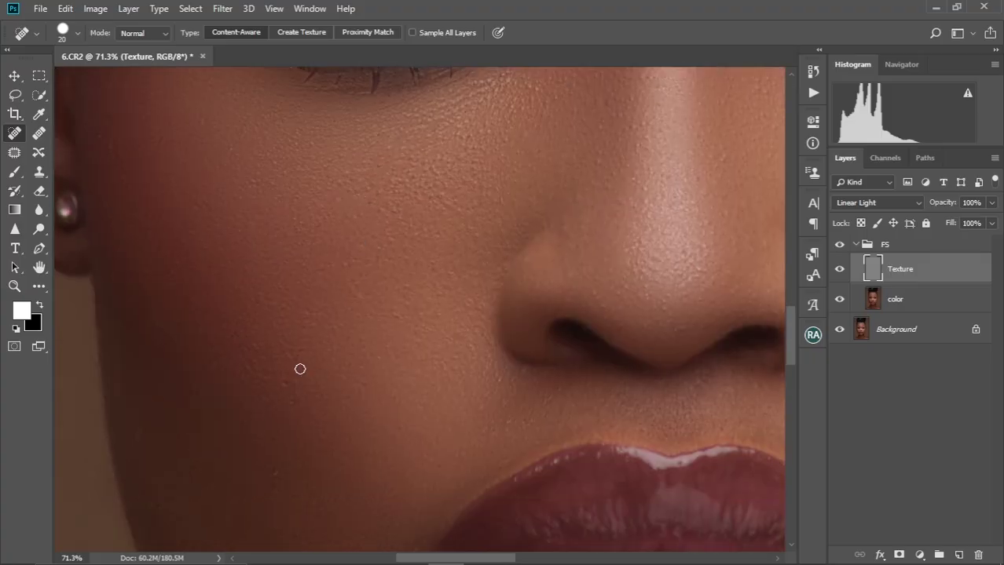
pyautogui.click(288, 388)
pyautogui.click(406, 290)
pyautogui.click(355, 281)
pyautogui.hscroll(2, 327, 355)
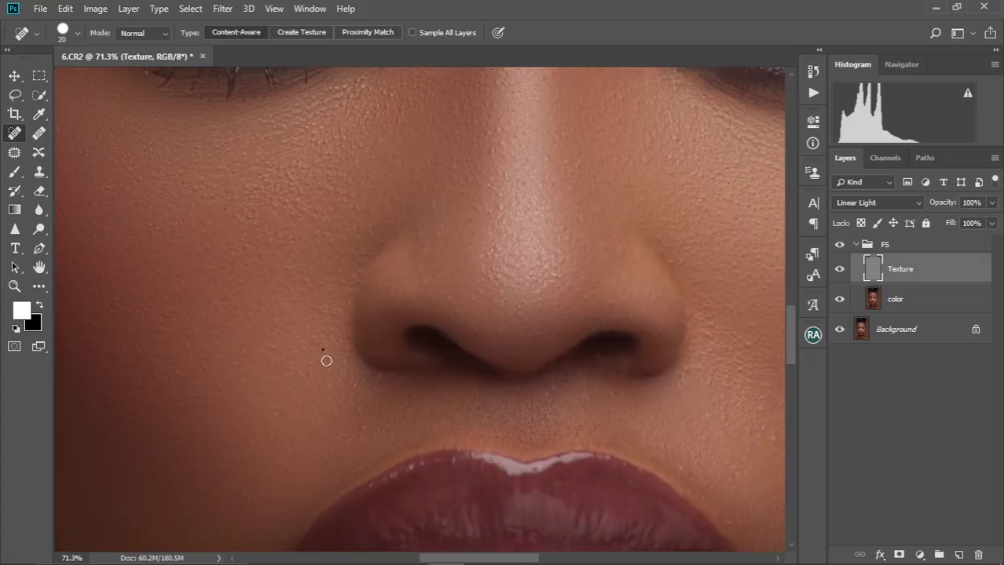
pyautogui.click(361, 433)
# - Heal the bumps on the tip and side of the nose with the Spot Healing Brush
pyautogui.scroll(1, 377, 392)
pyautogui.hscroll(1, 377, 393)
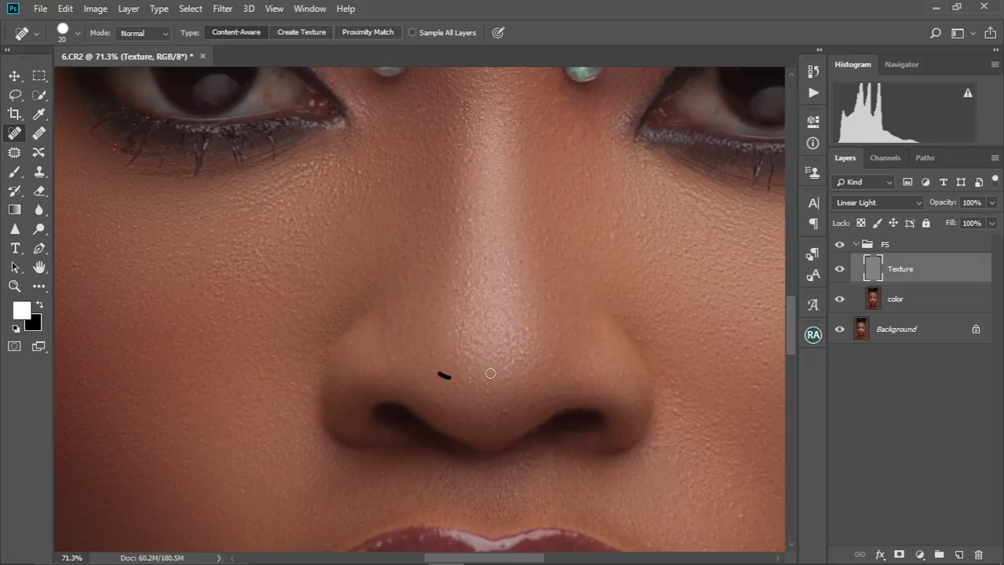
pyautogui.click(503, 413)
# - Heal the bumps on the opposite cheek, below the inner eye corner and beside the nostril
pyautogui.scroll(2, 513, 300)
pyautogui.hscroll(1, 513, 300)
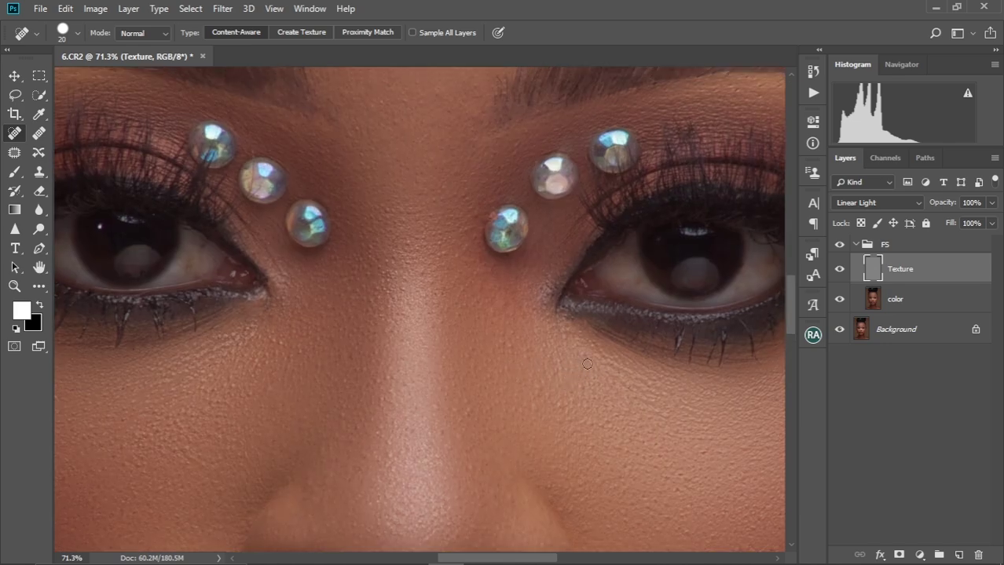
pyautogui.scroll(-5, 588, 364)
pyautogui.scroll(4, 535, 313)
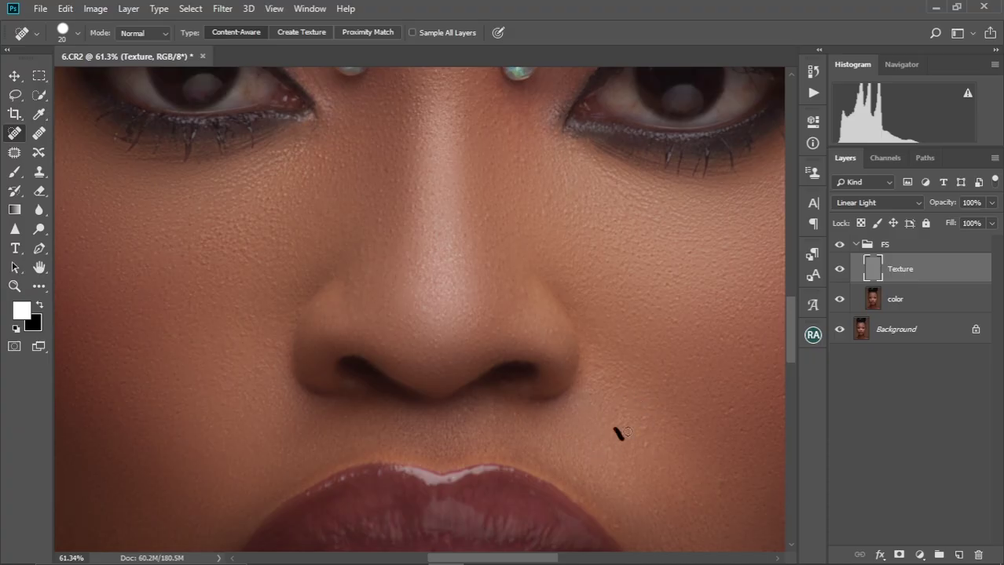
pyautogui.scroll(-2, 616, 432)
pyautogui.scroll(6, 653, 433)
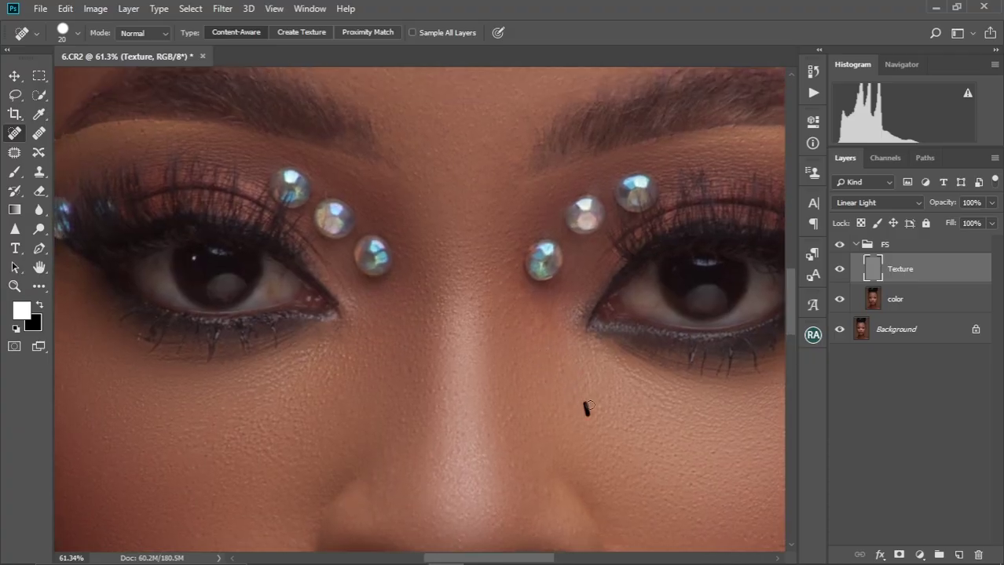
# - Heal the remaining small bumps under the first eye's inner half with short Spot Healing Brush strokes
pyautogui.moveTo(297, 359); pyautogui.dragTo(383, 278)
pyautogui.moveTo(384, 278)
pyautogui.mouseDown()
pyautogui.moveTo(368, 291)
pyautogui.moveTo(412, 256)
pyautogui.mouseUp()
pyautogui.moveTo(410, 282)
pyautogui.mouseDown()
pyautogui.moveTo(421, 269)
pyautogui.moveTo(420, 285)
pyautogui.mouseUp()
pyautogui.moveTo(365, 284); pyautogui.dragTo(361, 289)
pyautogui.click(355, 283)
# - Check the chin for bumps and heal the spot on the lower cheek near the jawline
pyautogui.moveTo(355, 333)
pyautogui.mouseDown()
pyautogui.moveTo(304, 371)
pyautogui.moveTo(284, 347)
pyautogui.mouseUp()
pyautogui.scroll(-7, 284, 362)
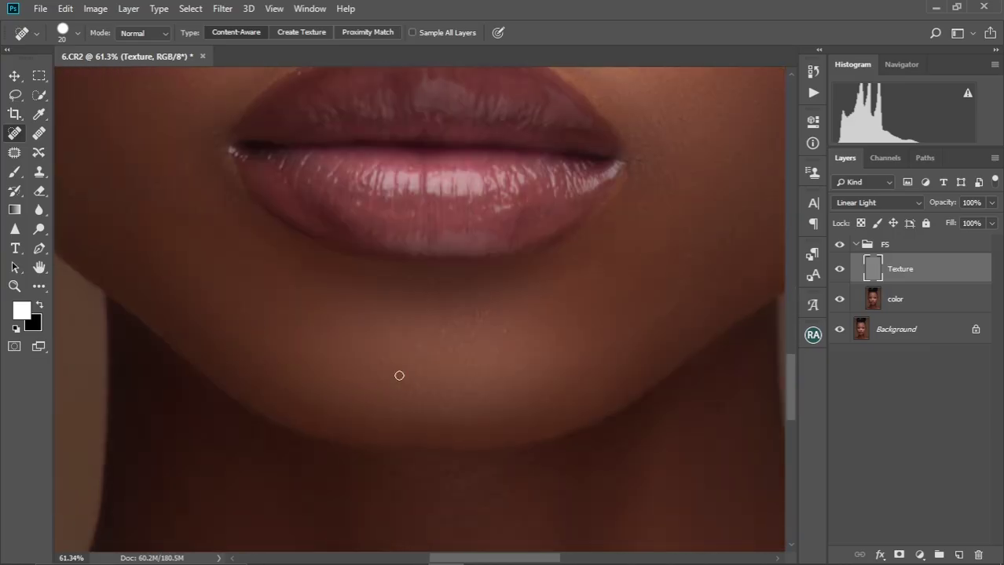
pyautogui.scroll(4, 597, 282)
pyautogui.hscroll(4, 596, 283)
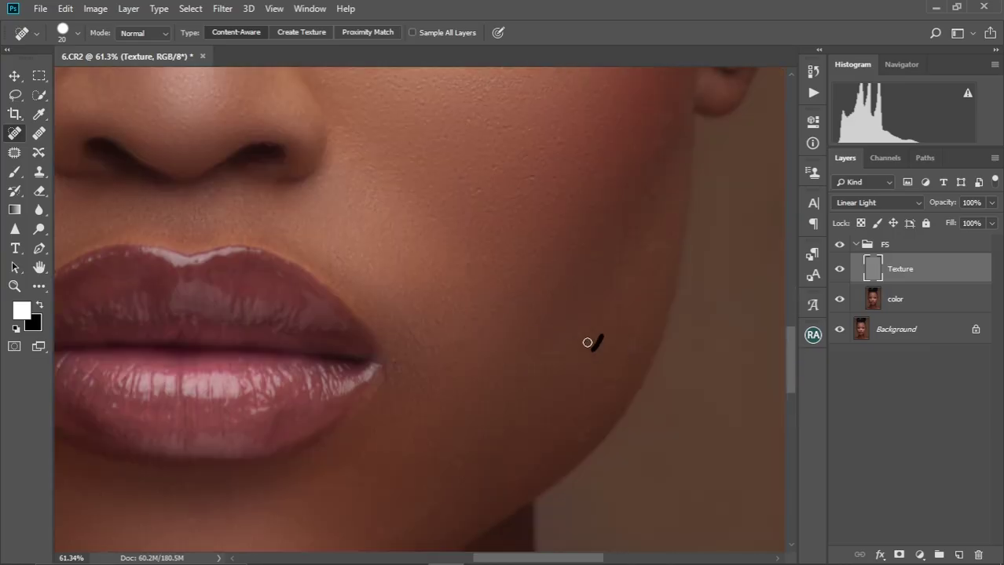
# - Compare the whole portrait with and without the FS group, leaving the group visible
pyautogui.scroll(-8, 588, 315)
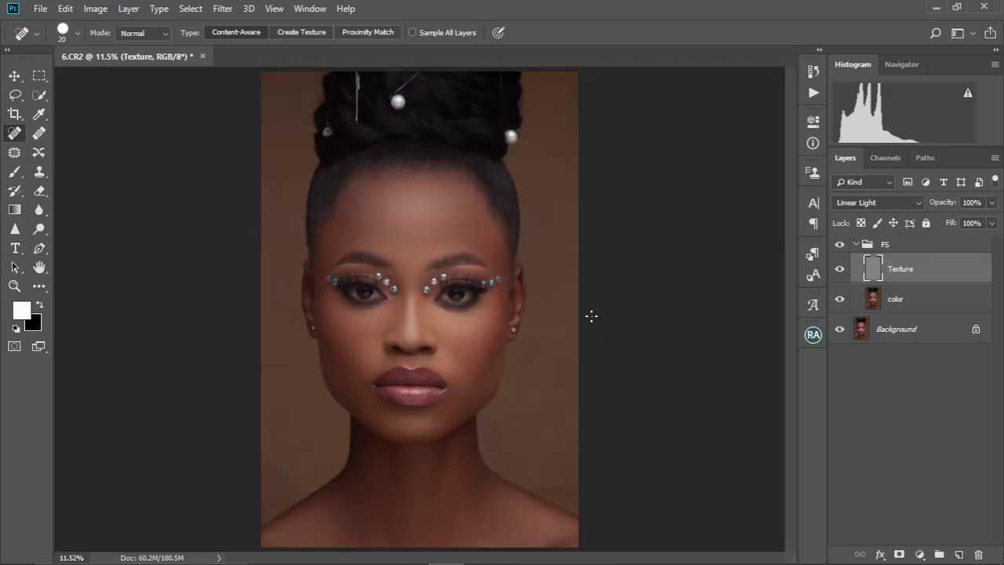
pyautogui.scroll(4, 590, 316)
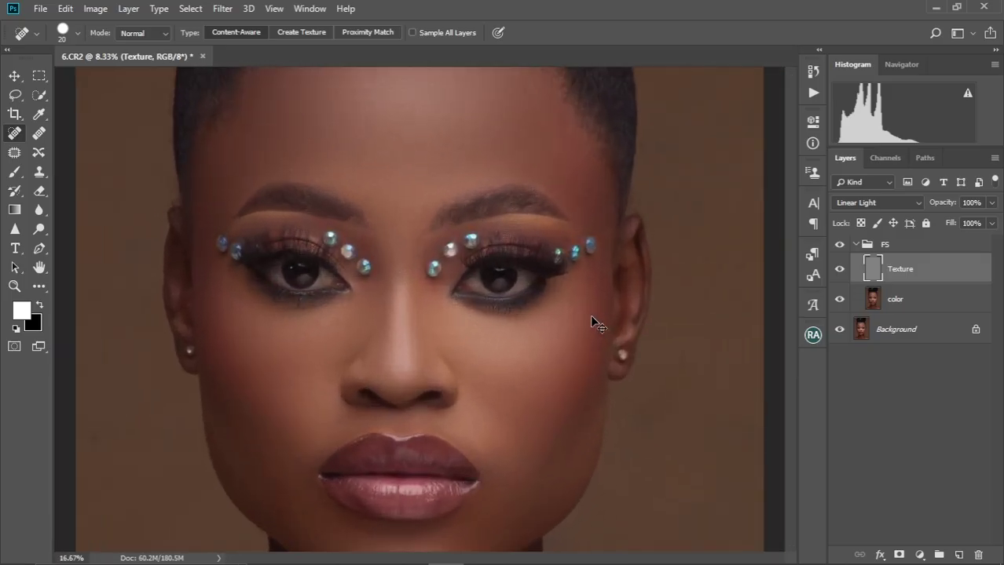
pyautogui.scroll(-2, 592, 316)
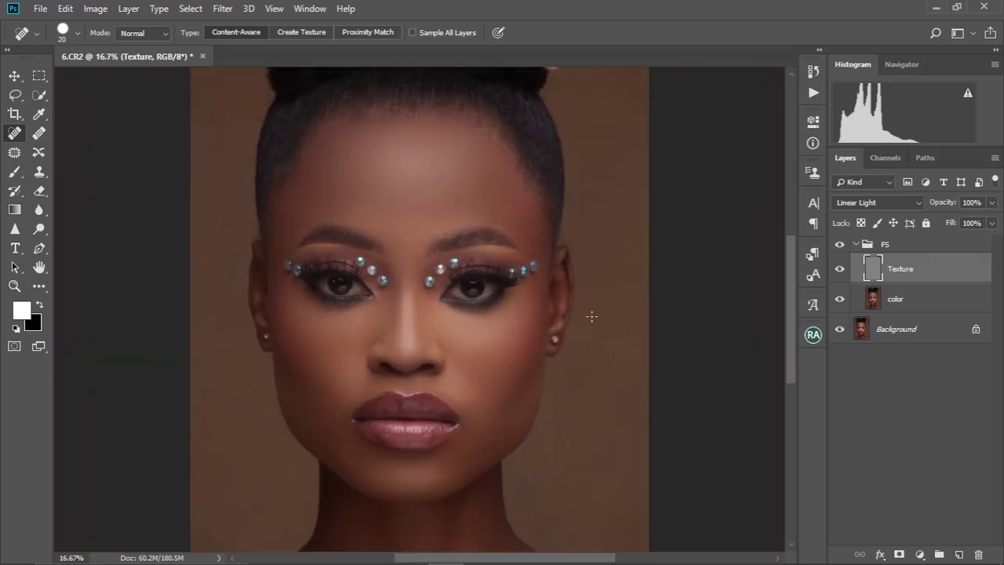
pyautogui.scroll(-2, 508, 274)
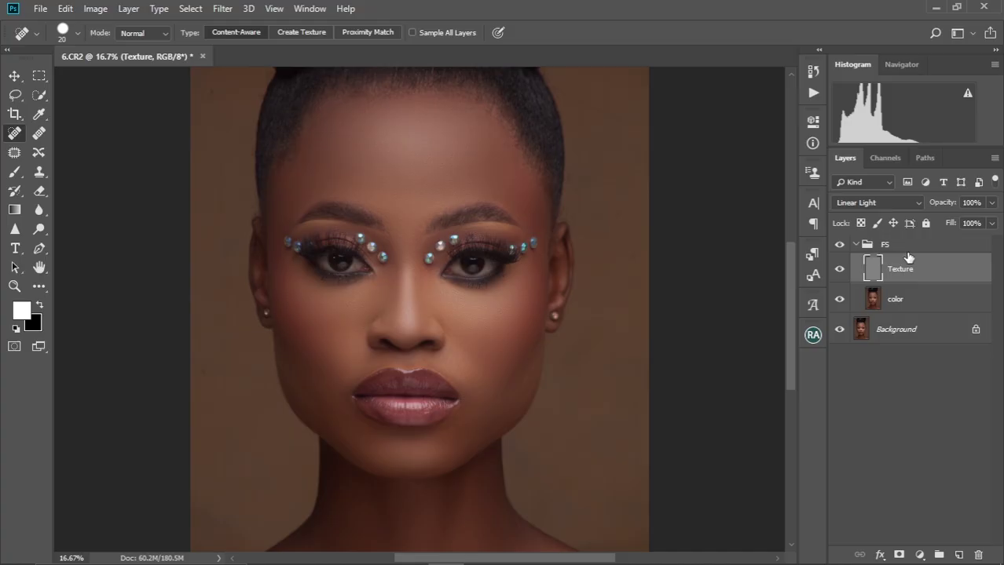
pyautogui.click(839, 245)
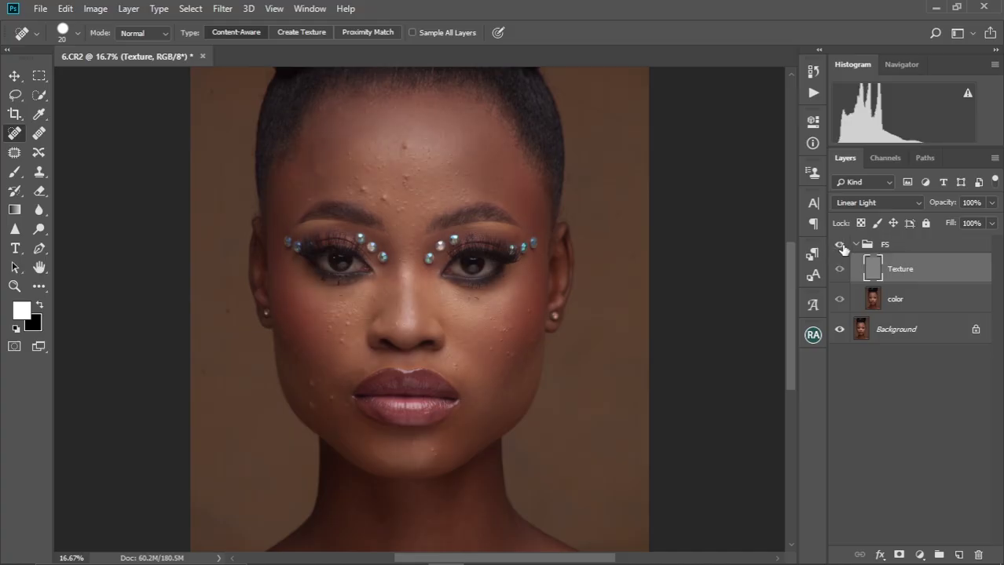
pyautogui.click(839, 245)
pyautogui.click(840, 245)
pyautogui.click(840, 245)
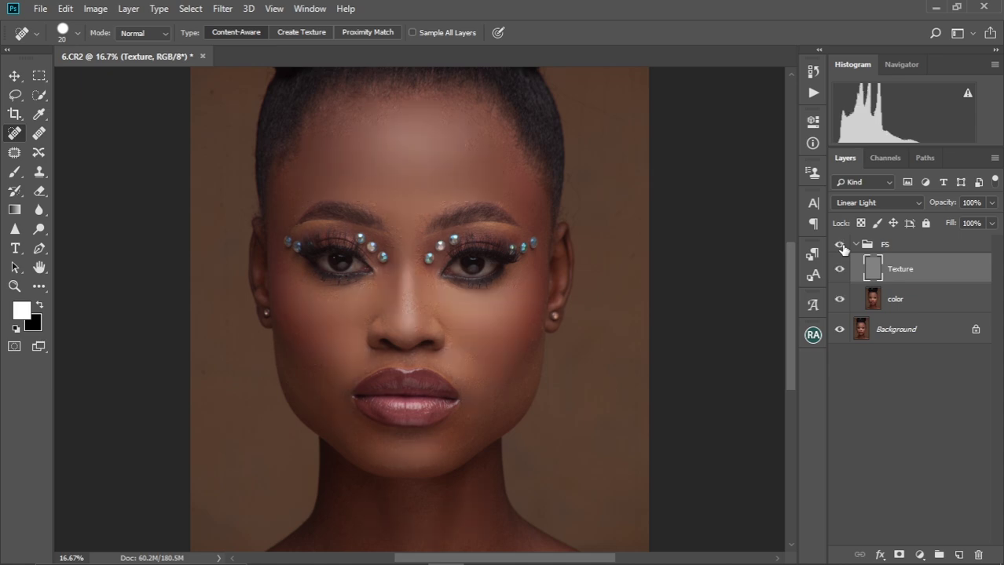
# - Inspect the face closely and compare its skin with the FS group hidden and shown
pyautogui.scroll(3, 373, 336)
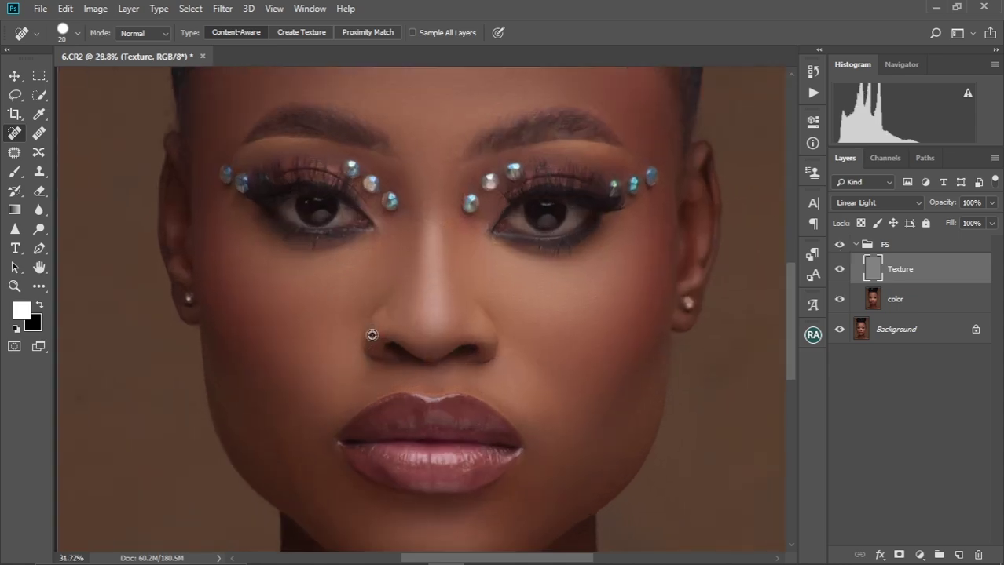
pyautogui.scroll(1, 463, 307)
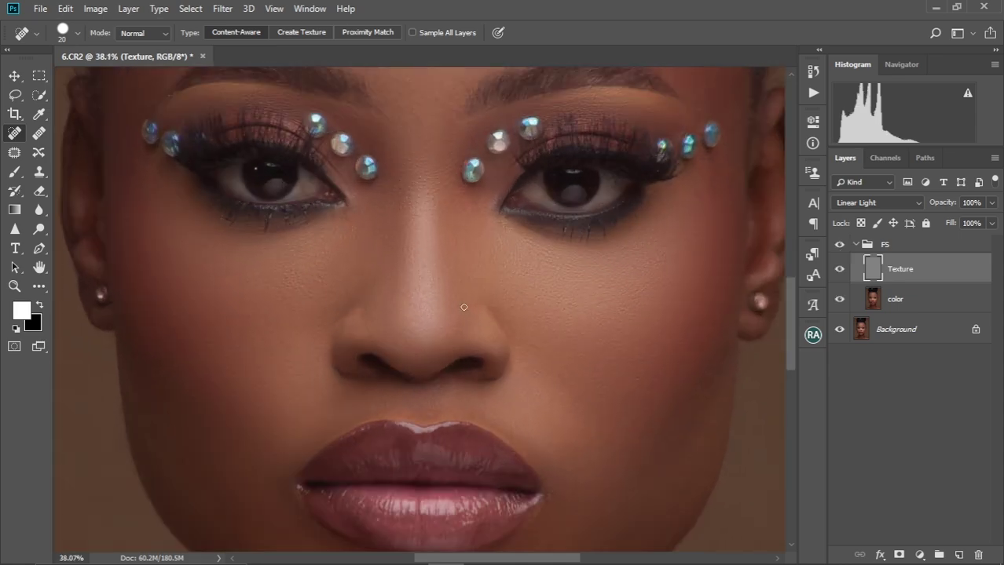
pyautogui.scroll(1, 456, 259)
pyautogui.scroll(-2, 514, 329)
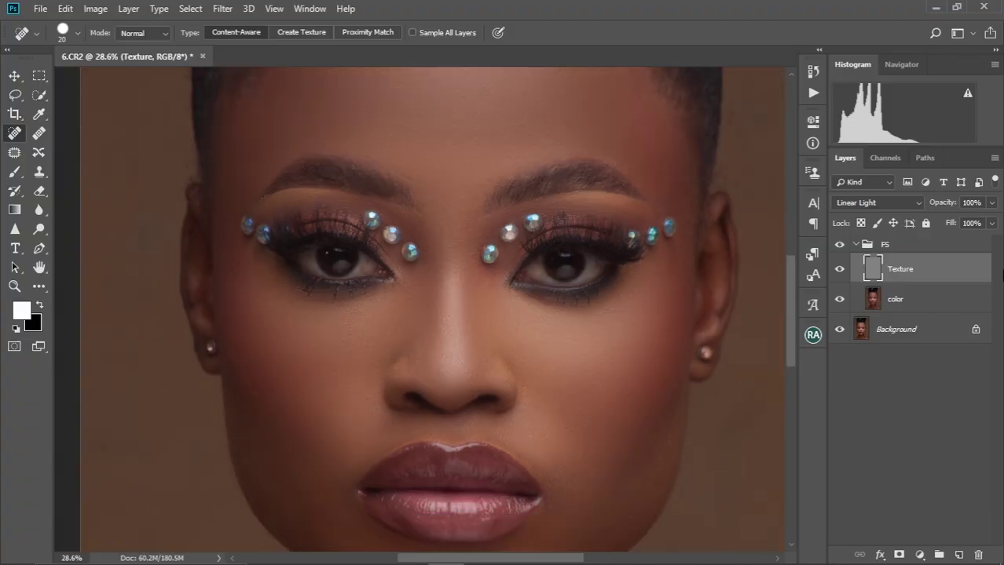
pyautogui.click(839, 245)
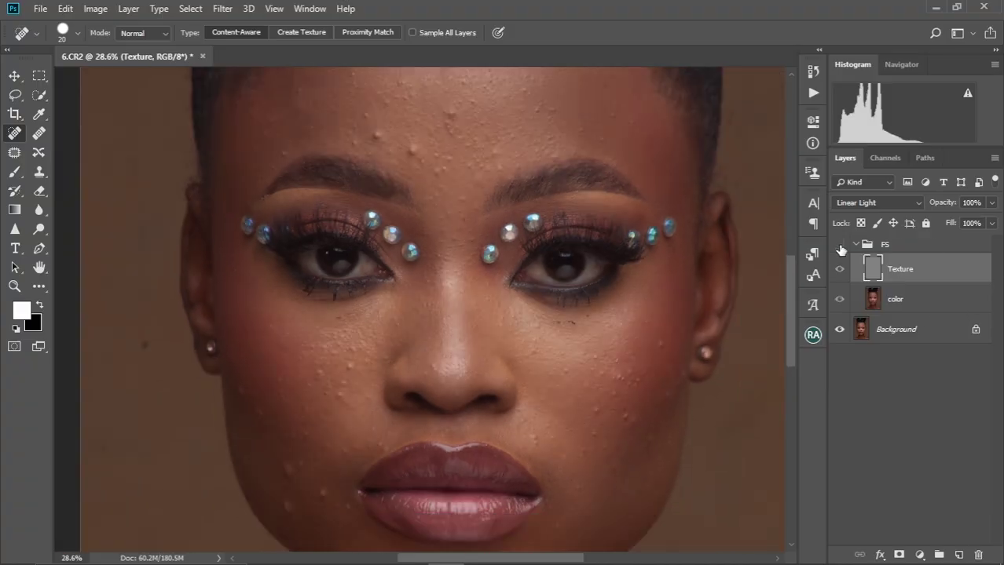
pyautogui.click(839, 246)
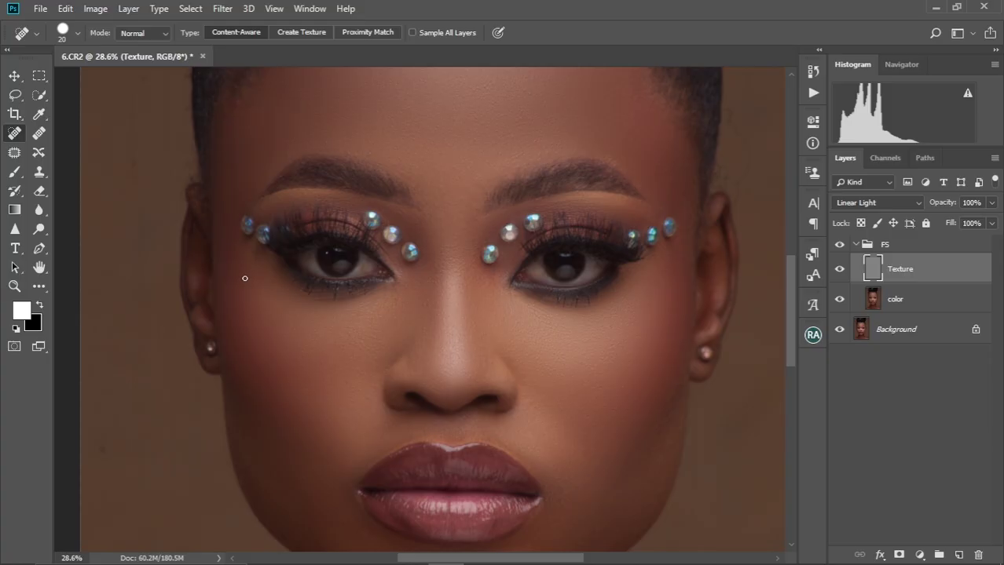
# - Examine the retouched skin from the full portrait down to a close view of the nose, cheeks and lips
pyautogui.scroll(-5, 244, 278)
pyautogui.scroll(1, 245, 281)
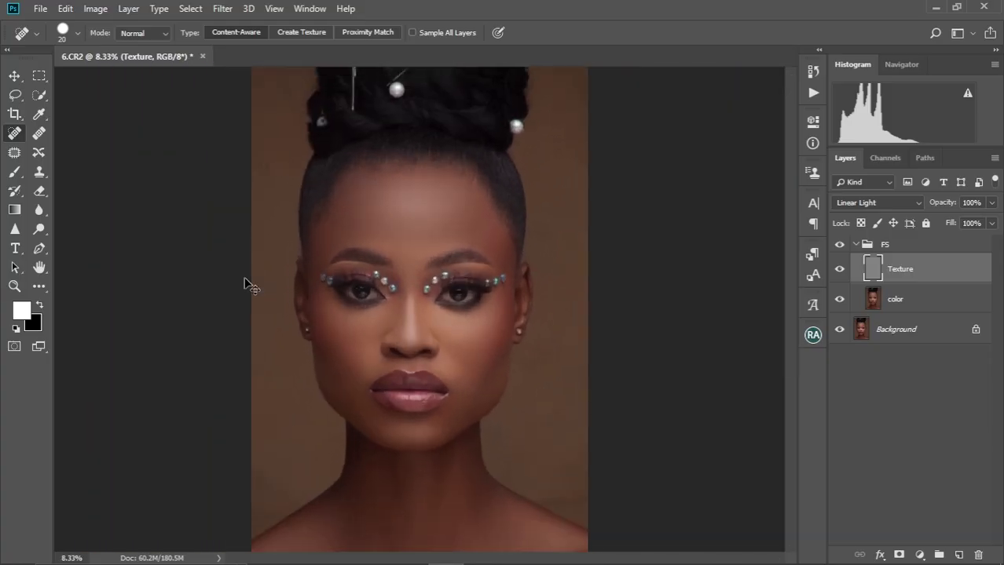
pyautogui.scroll(2, 245, 281)
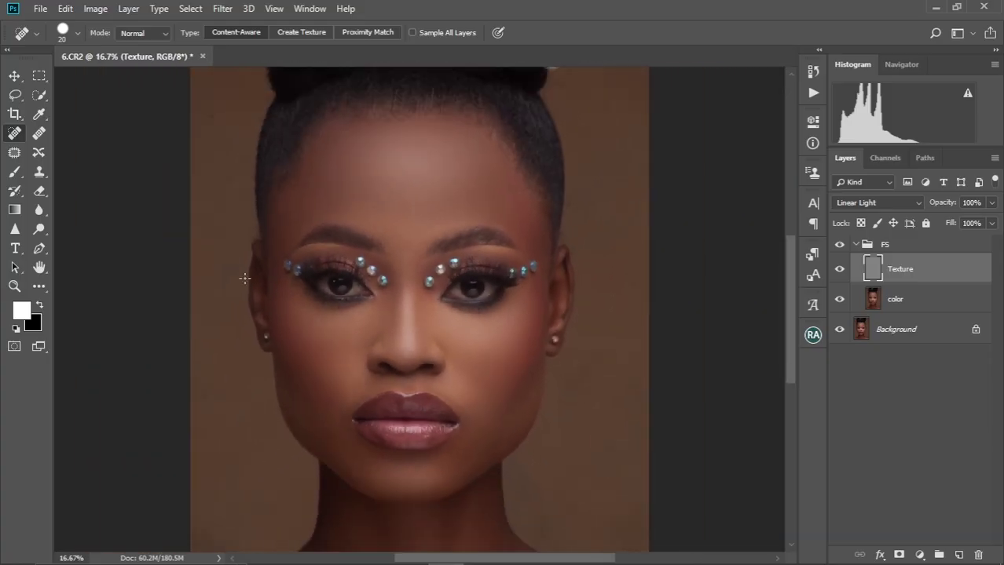
pyautogui.scroll(1, 439, 370)
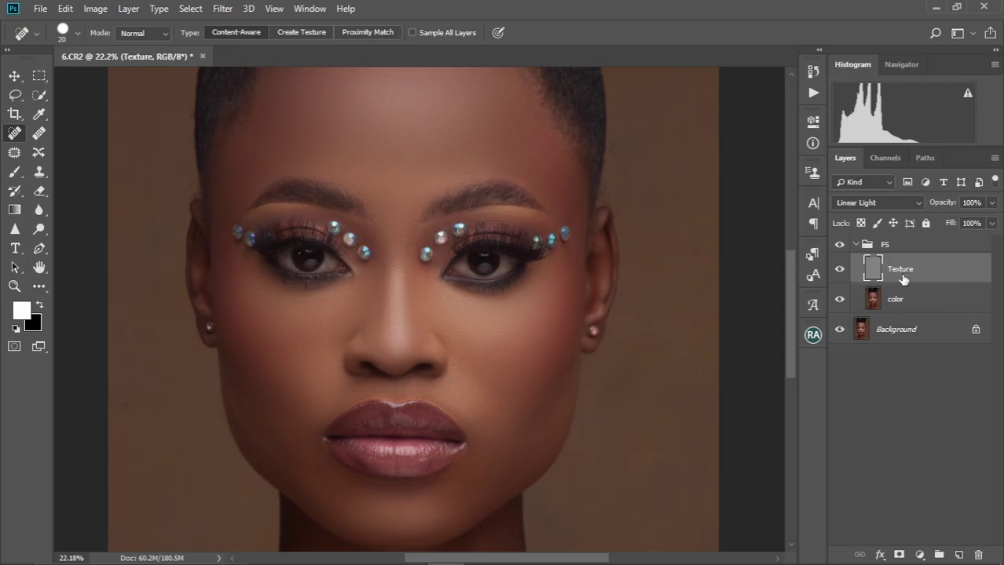
pyautogui.scroll(-1, 426, 352)
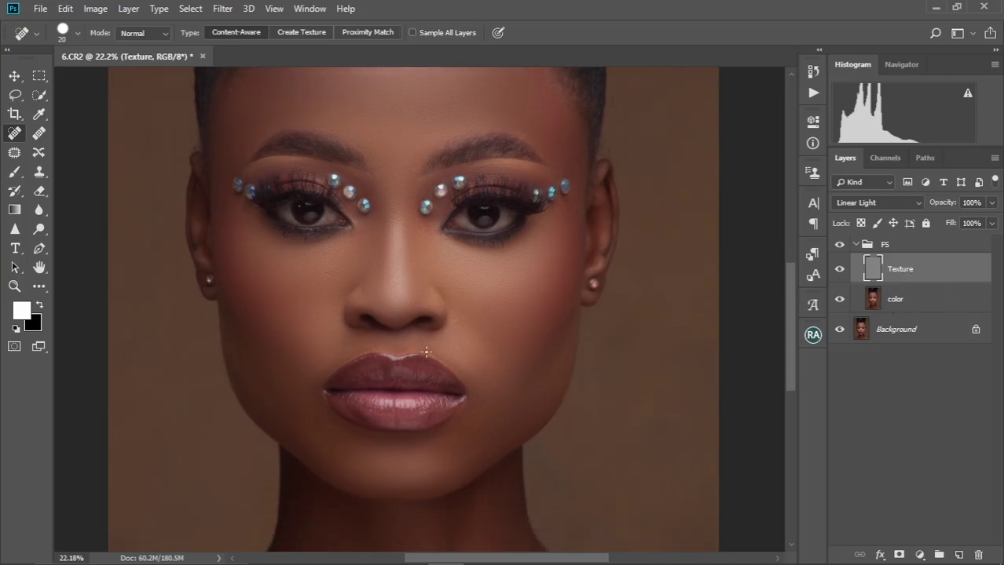
pyautogui.scroll(-1, 425, 352)
pyautogui.scroll(2, 426, 353)
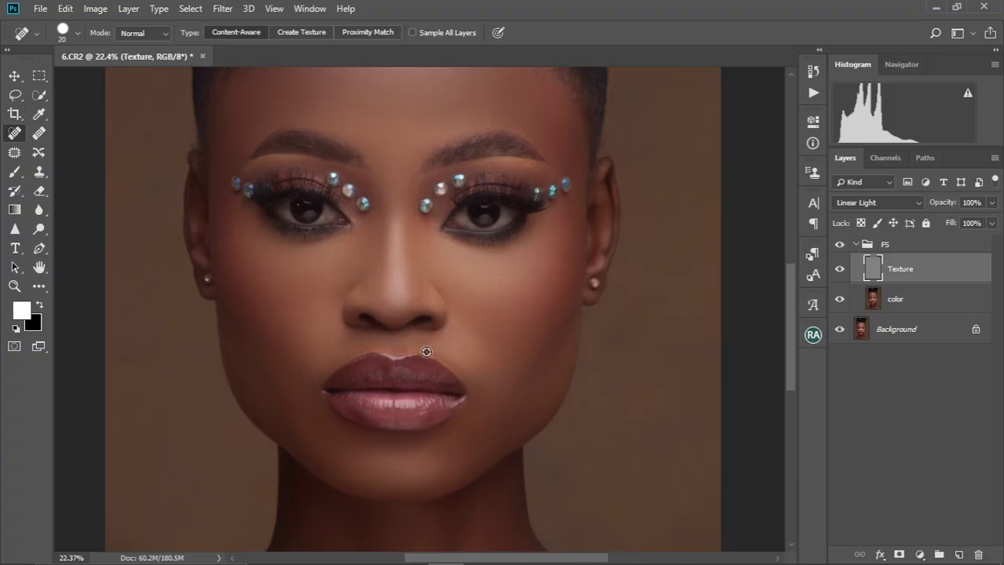
pyautogui.scroll(1, 425, 351)
pyautogui.moveTo(426, 341); pyautogui.dragTo(446, 309)
pyautogui.scroll(5, 447, 309)
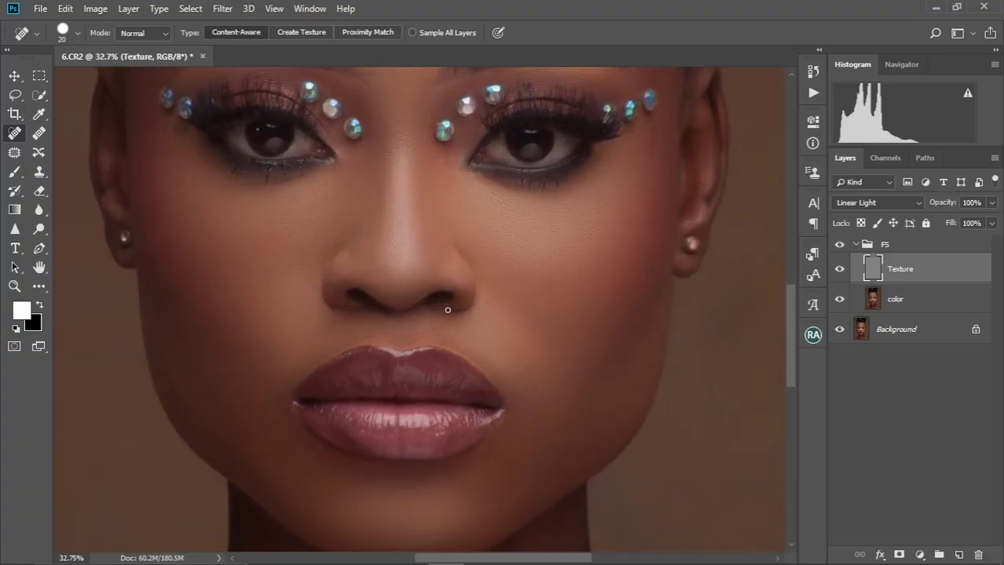